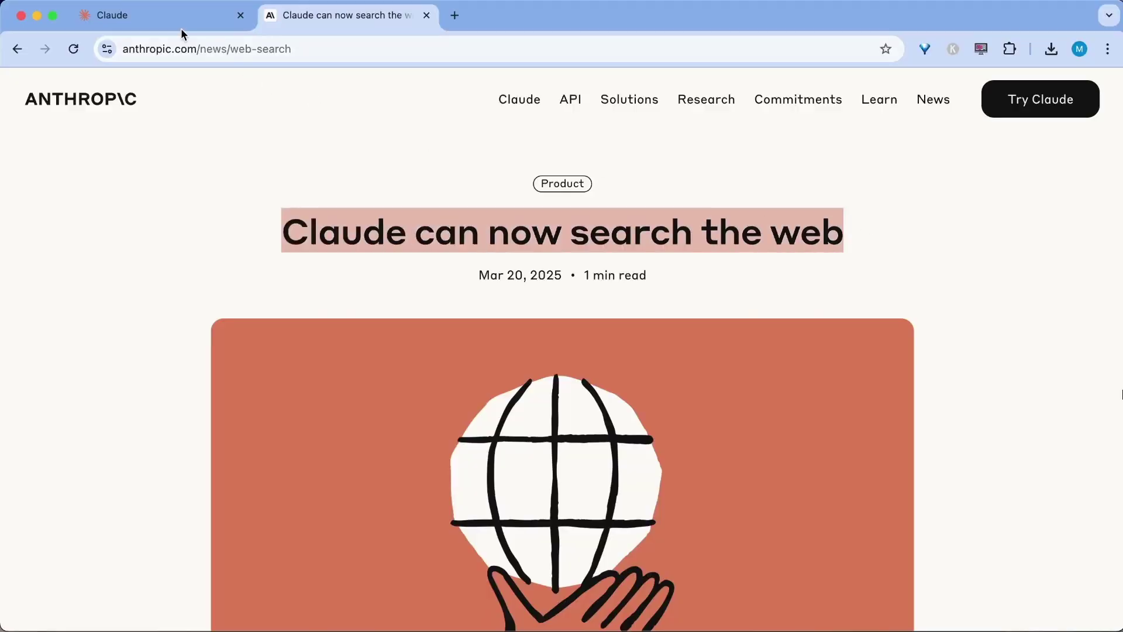
Step: Switch from the anthropic.com web search article to the Claude new-chat tab
click(182, 21)
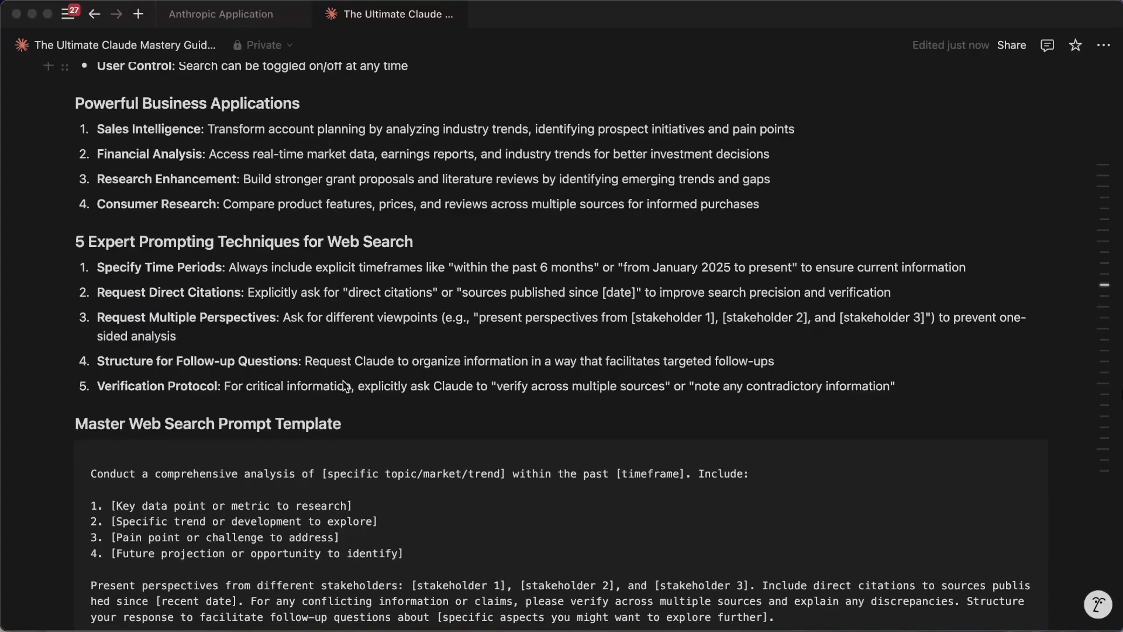
Step: Review the 5 Expert Prompting Techniques list in the Notion guide
drag(80, 240, 611, 413)
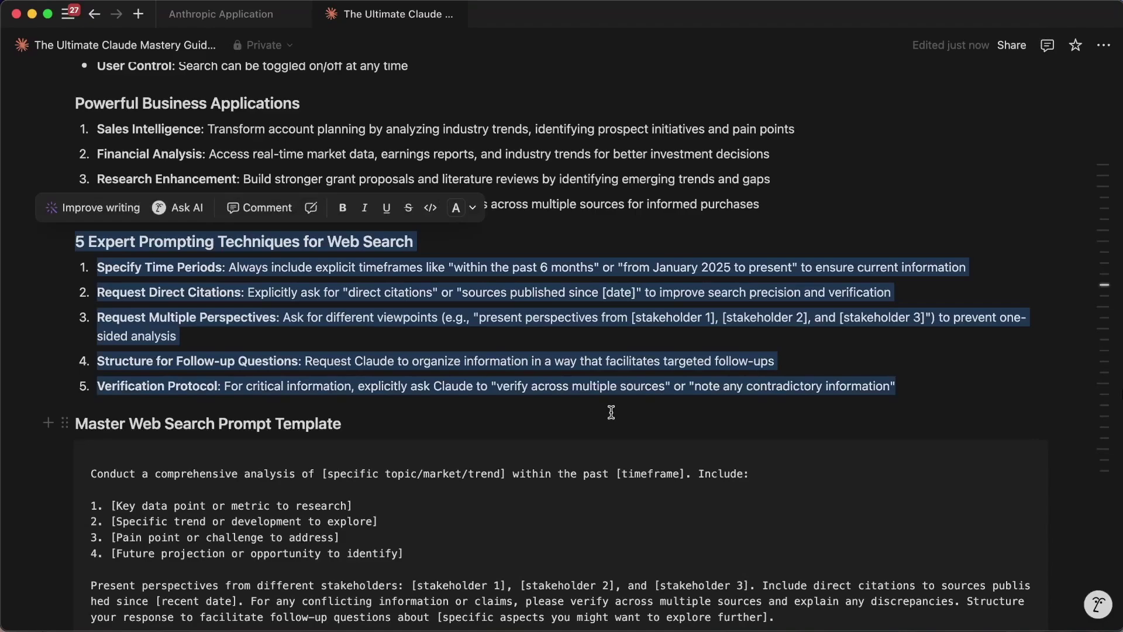
click(565, 415)
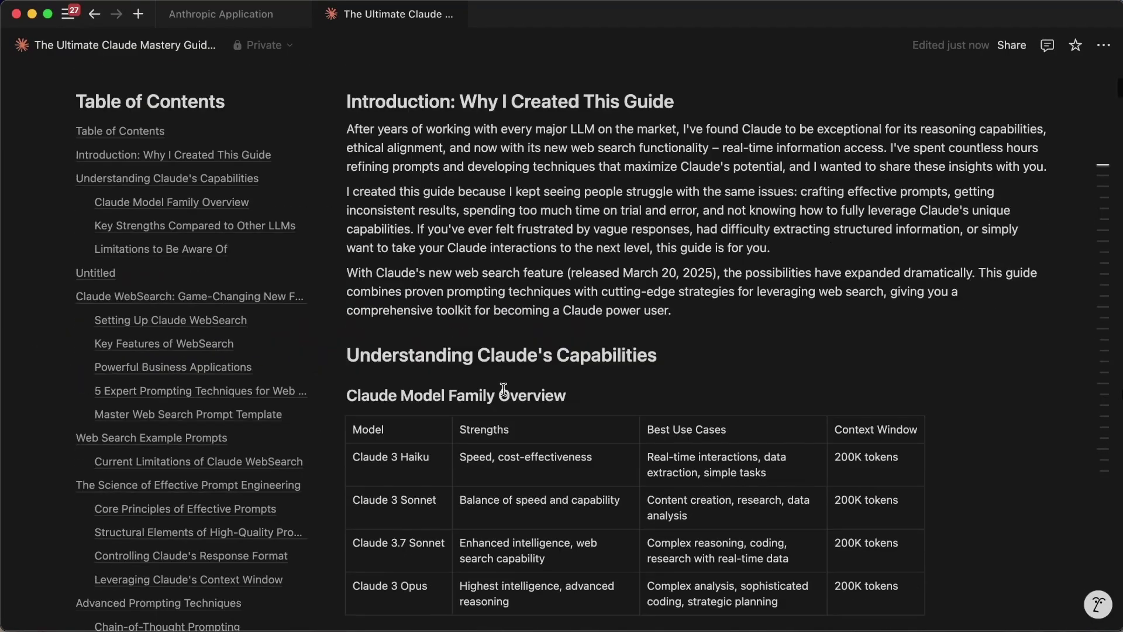
Step: Read the Claude WebSearch section, then the Anthropic article down to Getting started
scroll(503, 389, down, 15)
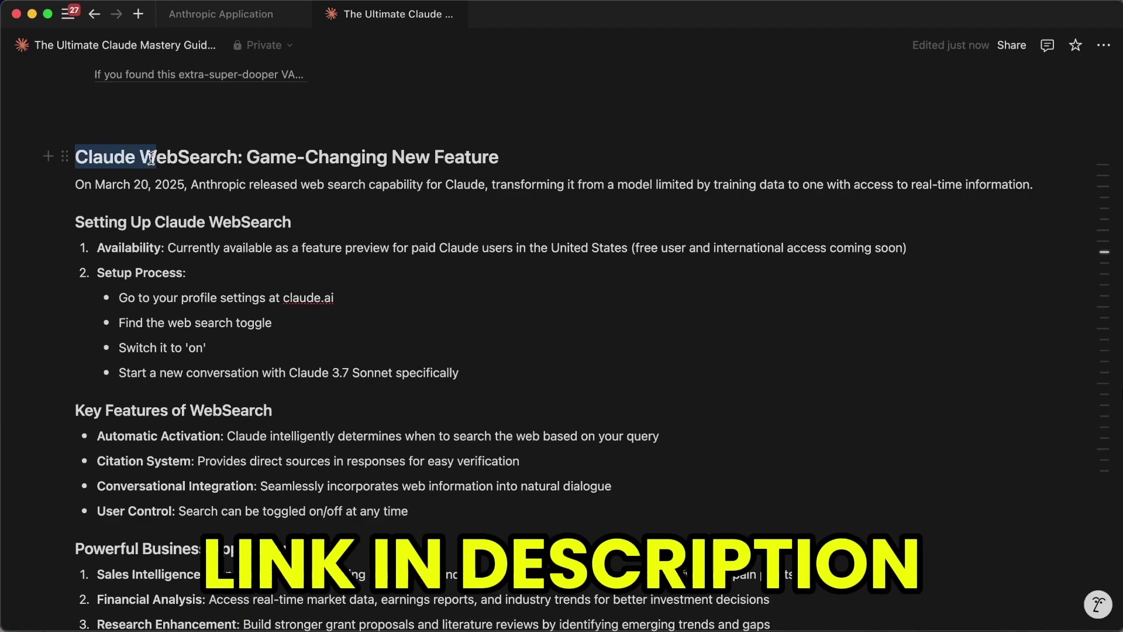
drag(151, 158, 536, 175)
scroll(537, 292, down, 12)
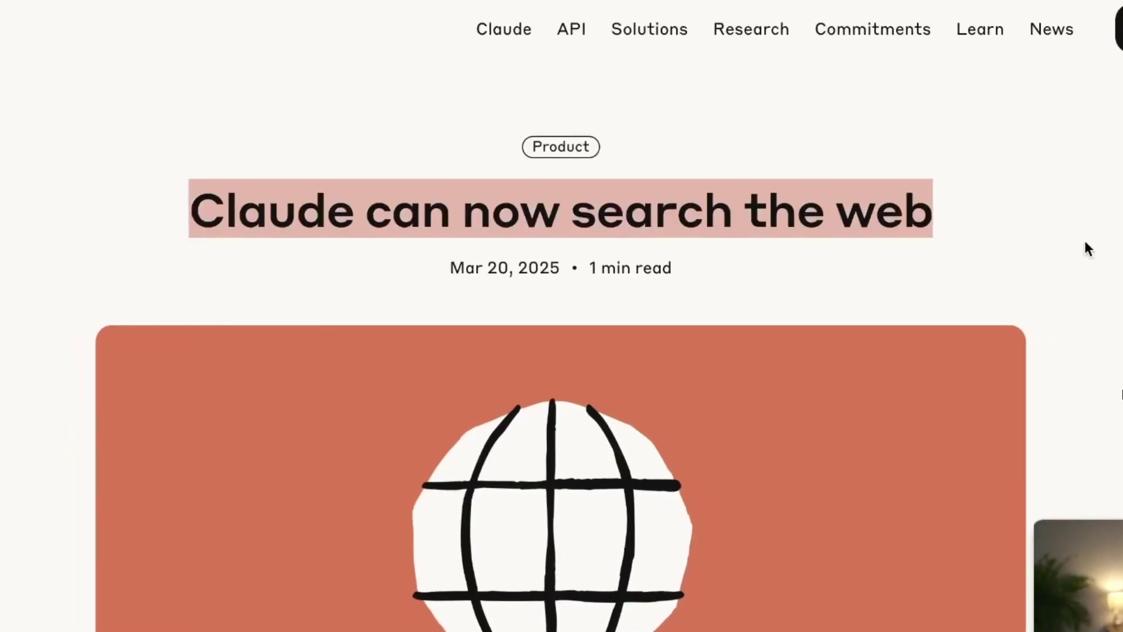
scroll(1109, 288, down, 5)
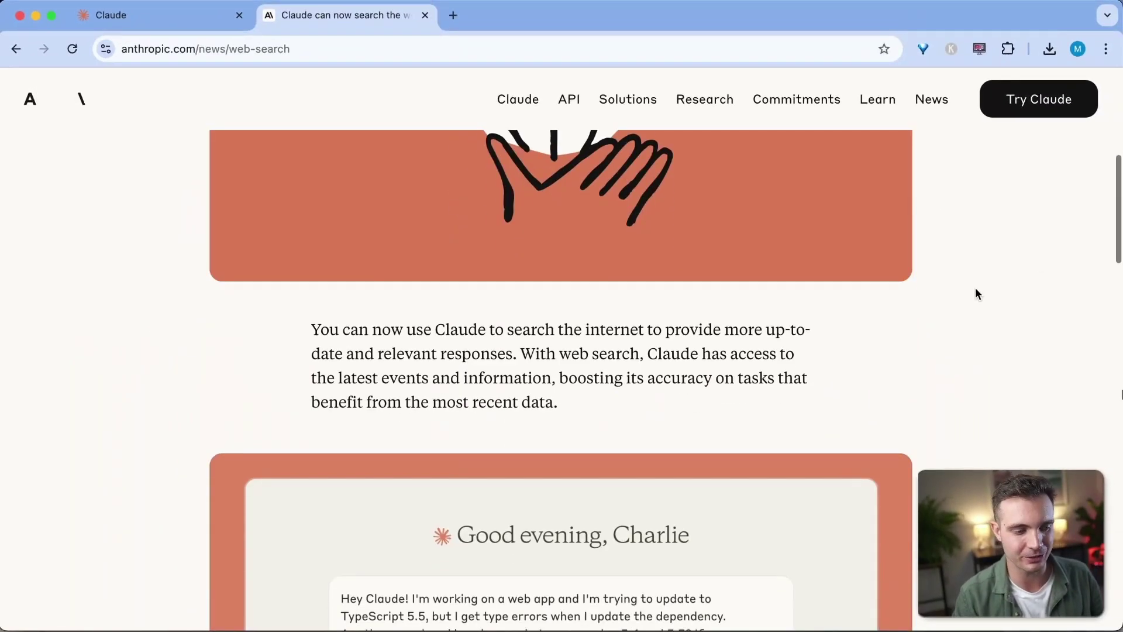
scroll(975, 289, down, 10)
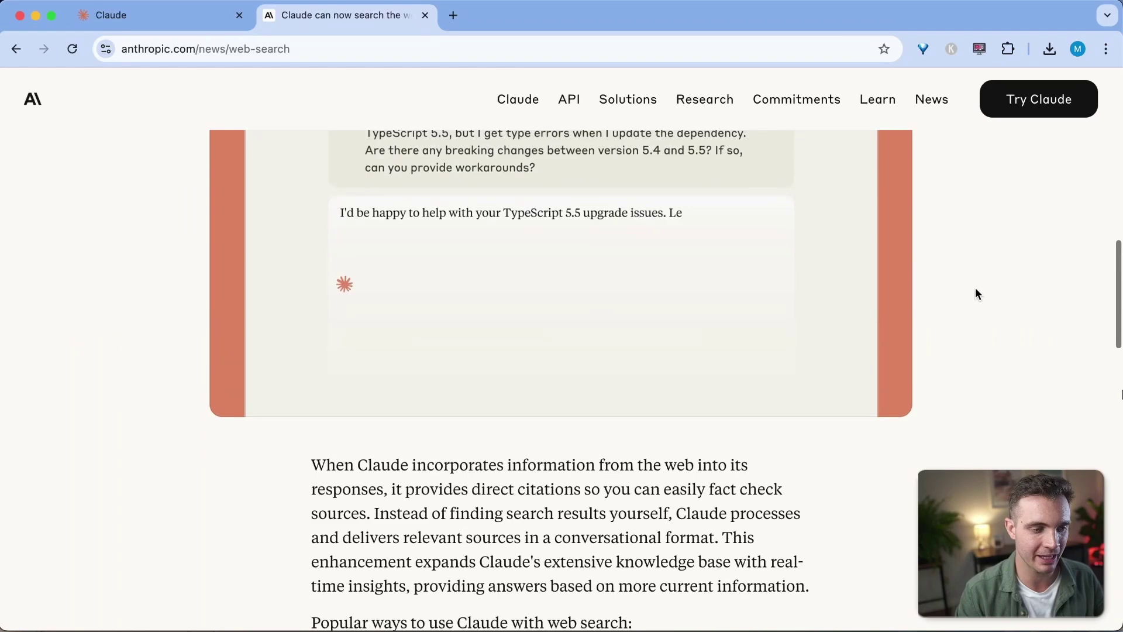
scroll(572, 269, down, 7)
scroll(568, 315, down, 8)
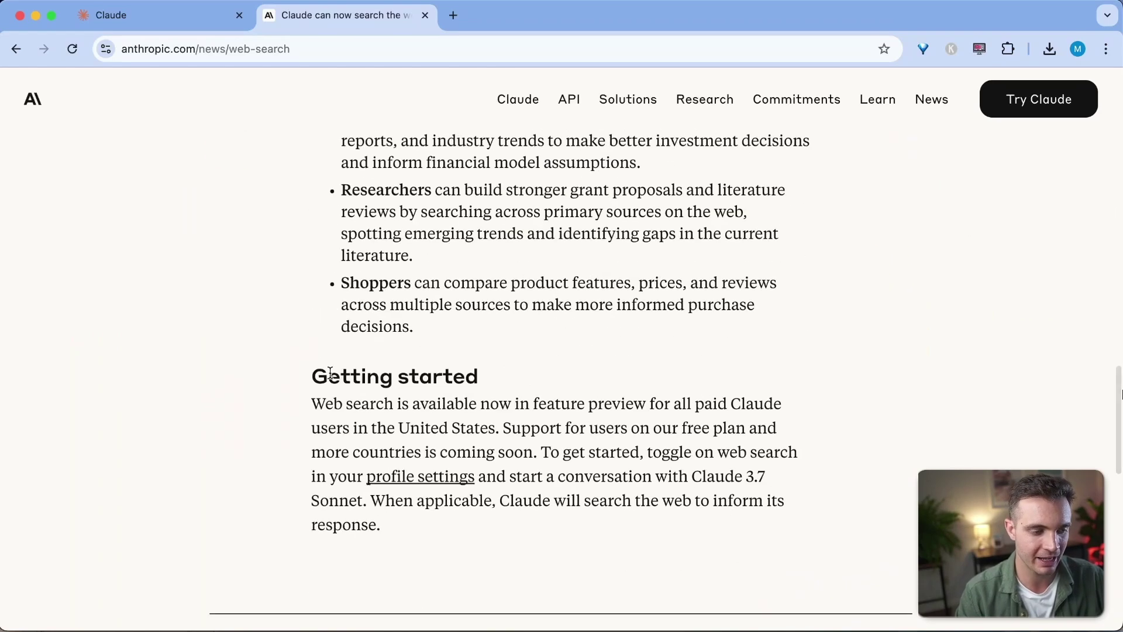
Step: Return to claude.ai/new and find the Enable web search banner
click(145, 21)
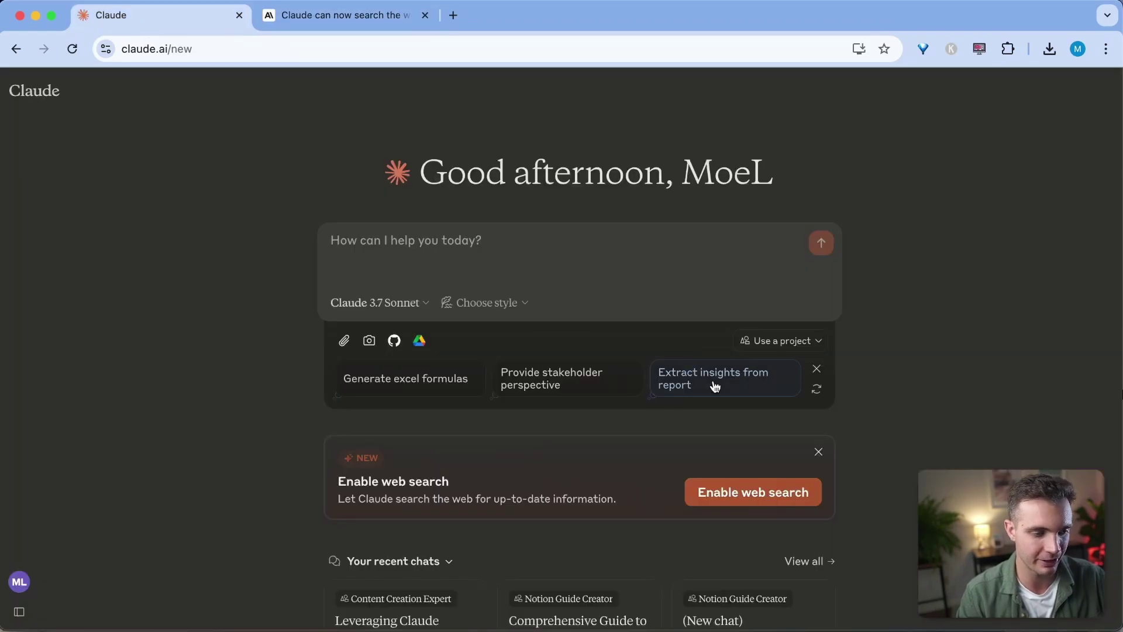
click(119, 47)
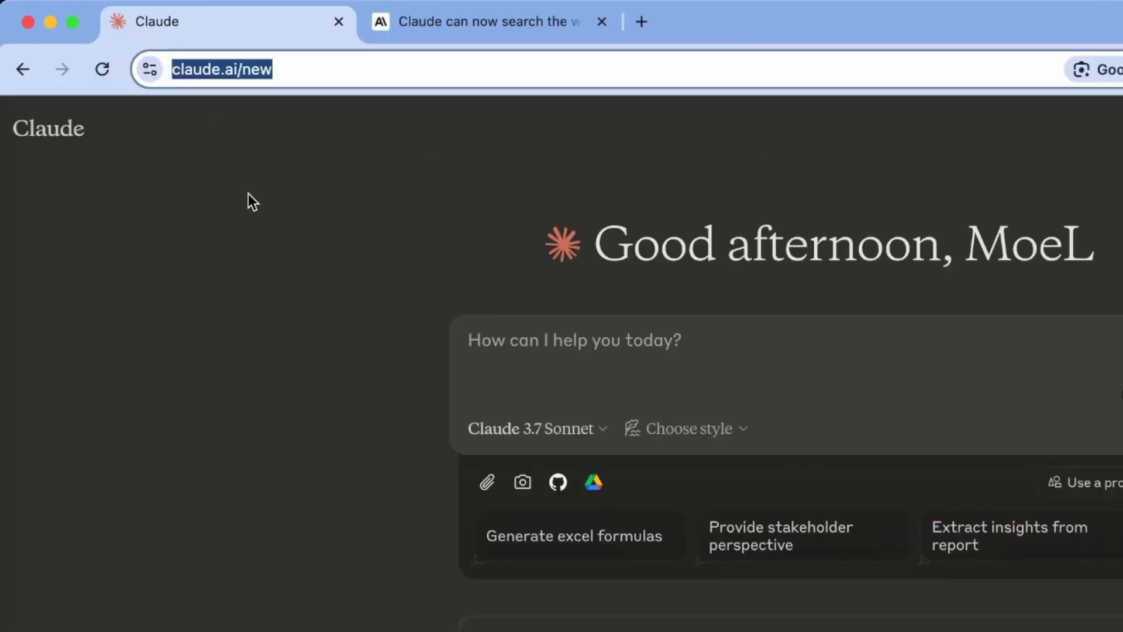
click(248, 194)
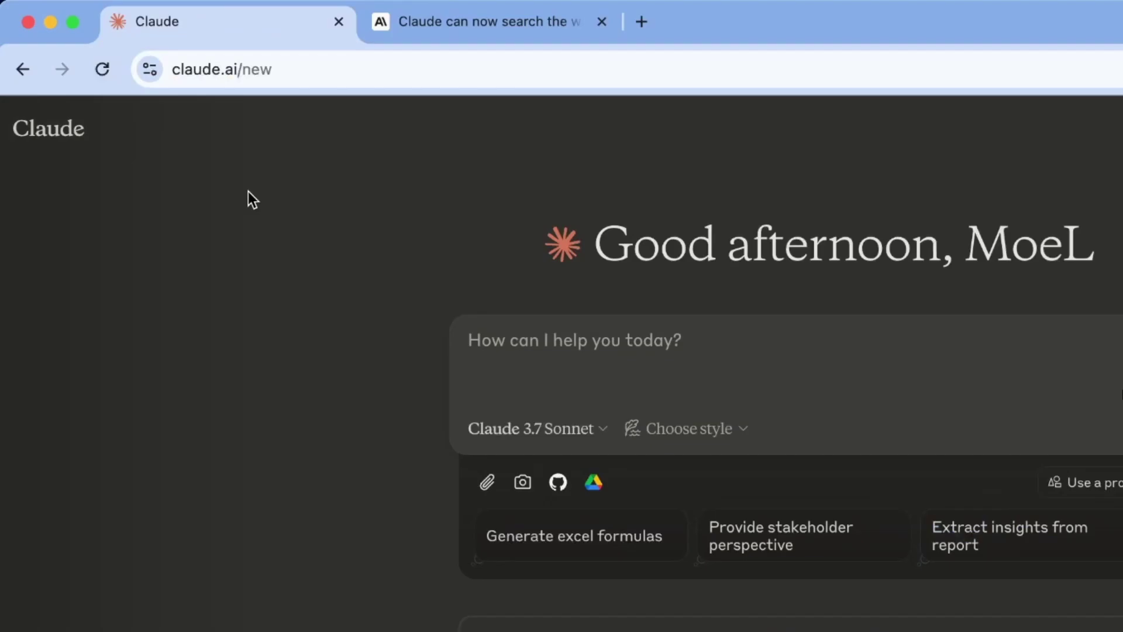
drag(448, 483, 341, 483)
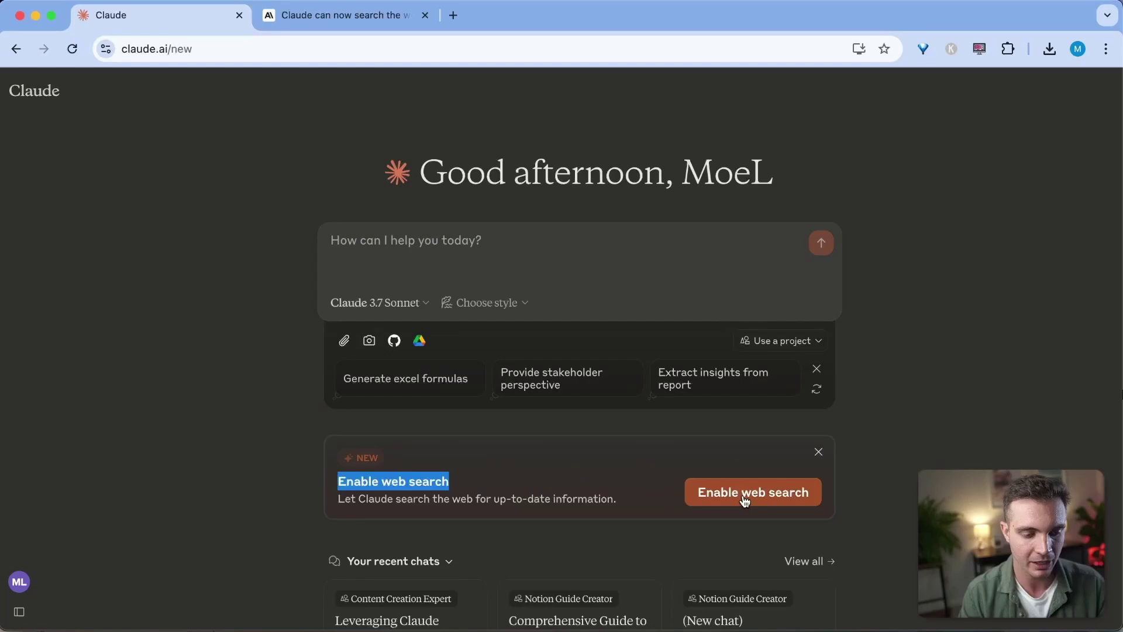
Step: Switch on Web search in Feature preview and close the settings dialog
click(826, 439)
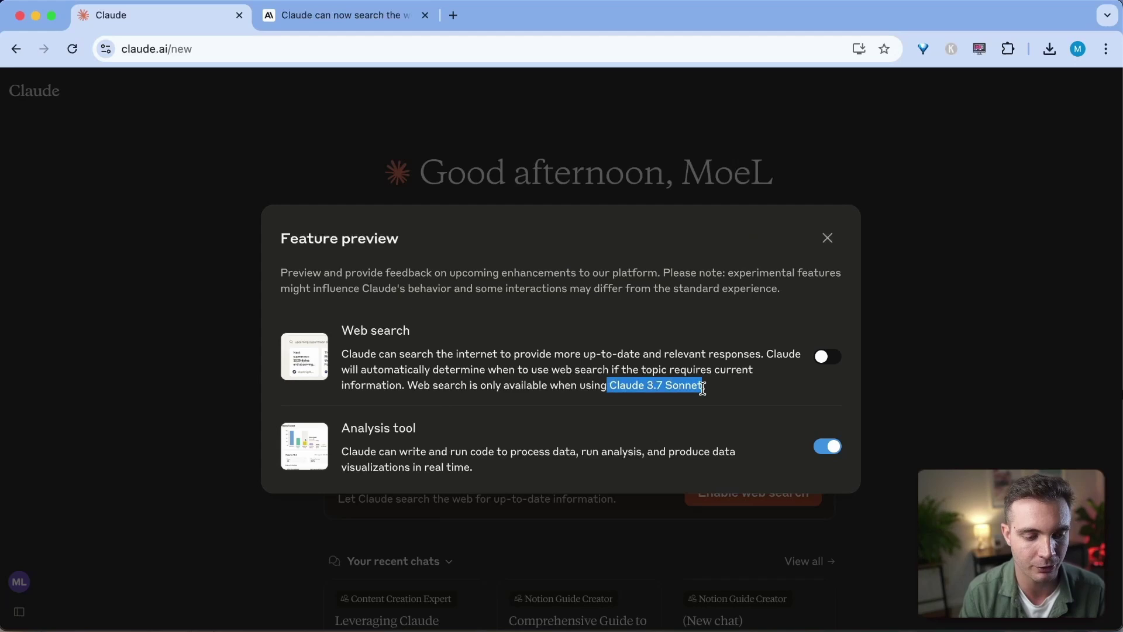
click(824, 362)
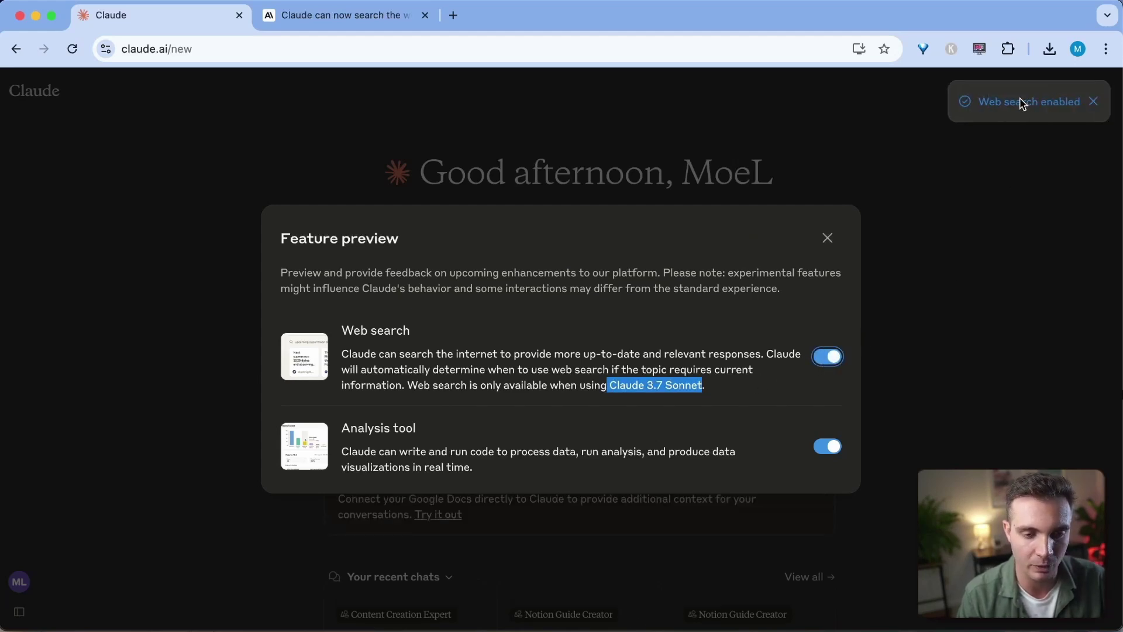
click(828, 239)
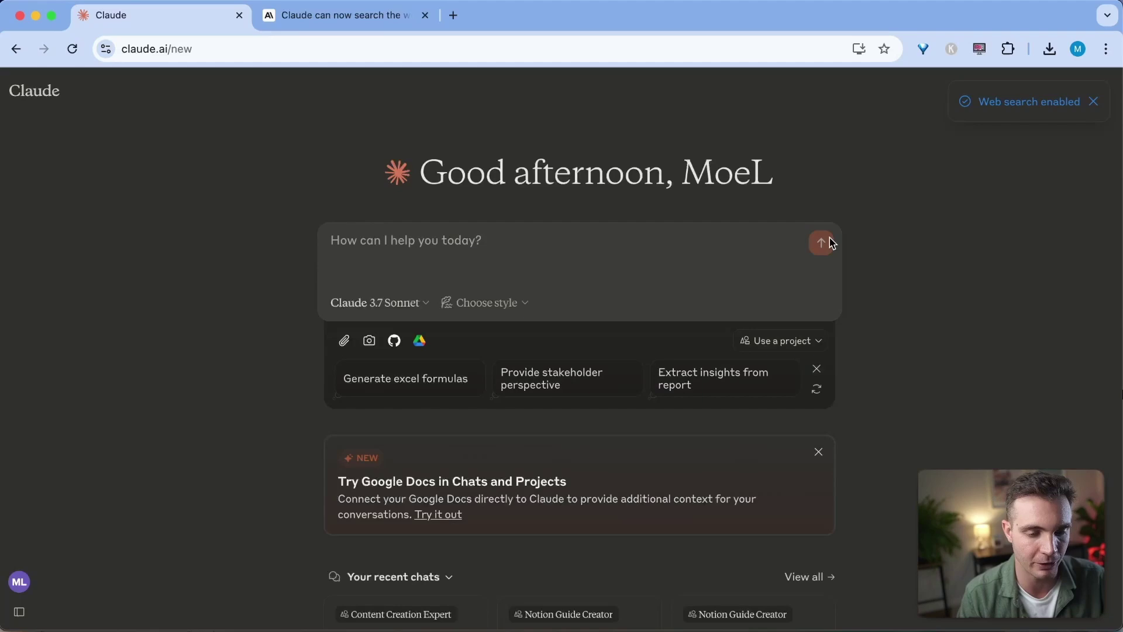
Step: Open Settings from the account menu and check the Feature preview toggles, including Analysis tool
mouse_move(52, 91)
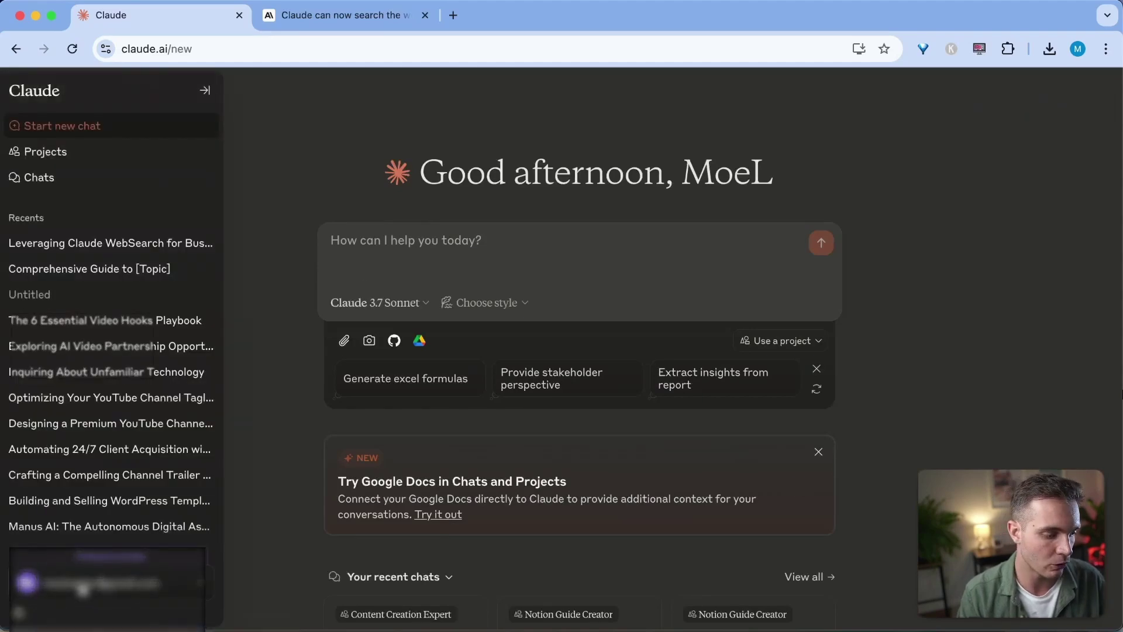
click(88, 584)
click(40, 394)
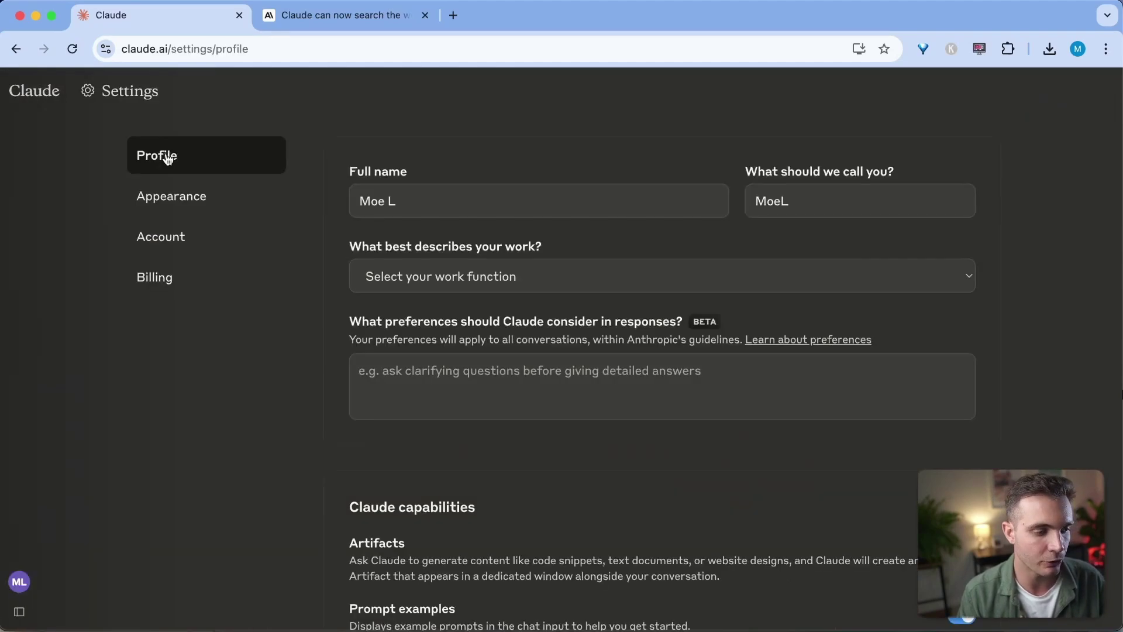
scroll(410, 468, down, 10)
scroll(472, 482, down, 2)
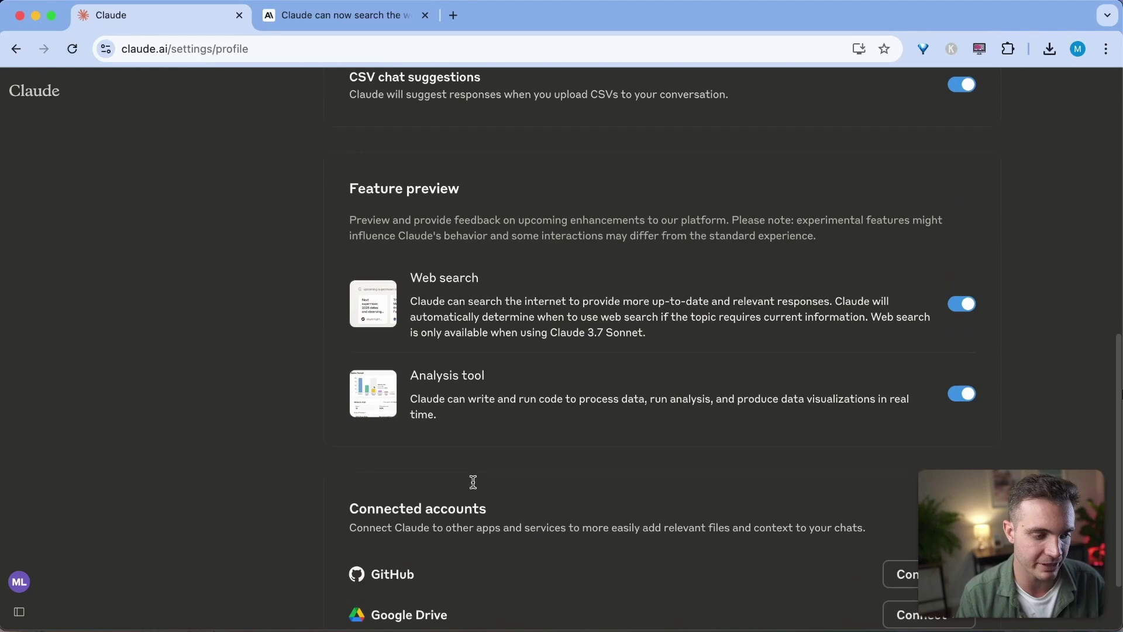
drag(347, 187, 532, 192)
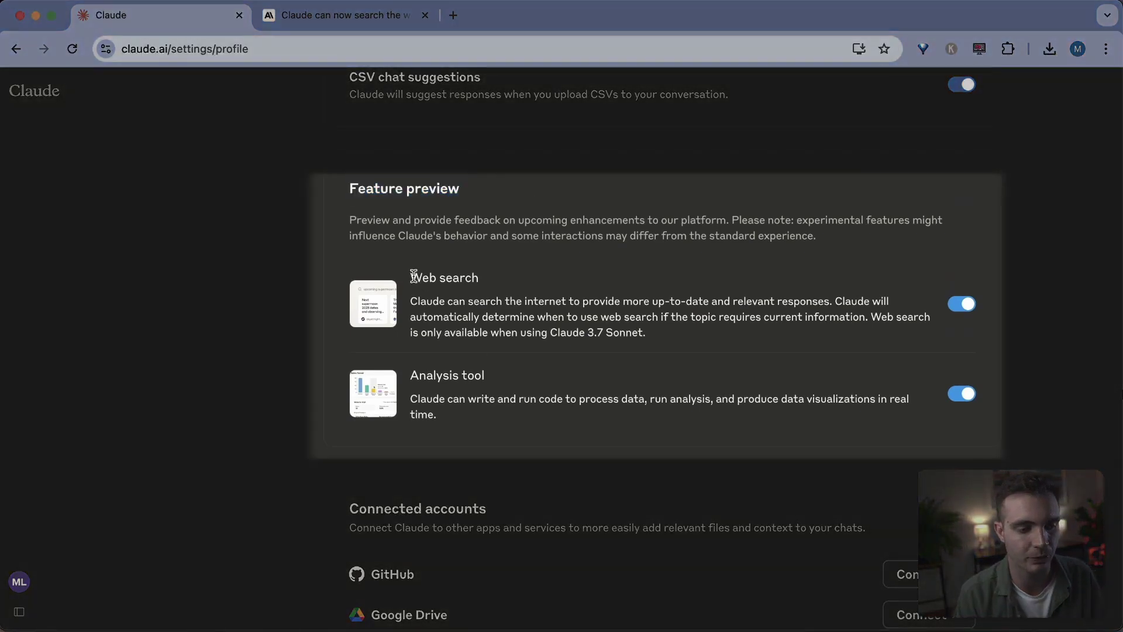
drag(414, 376, 547, 381)
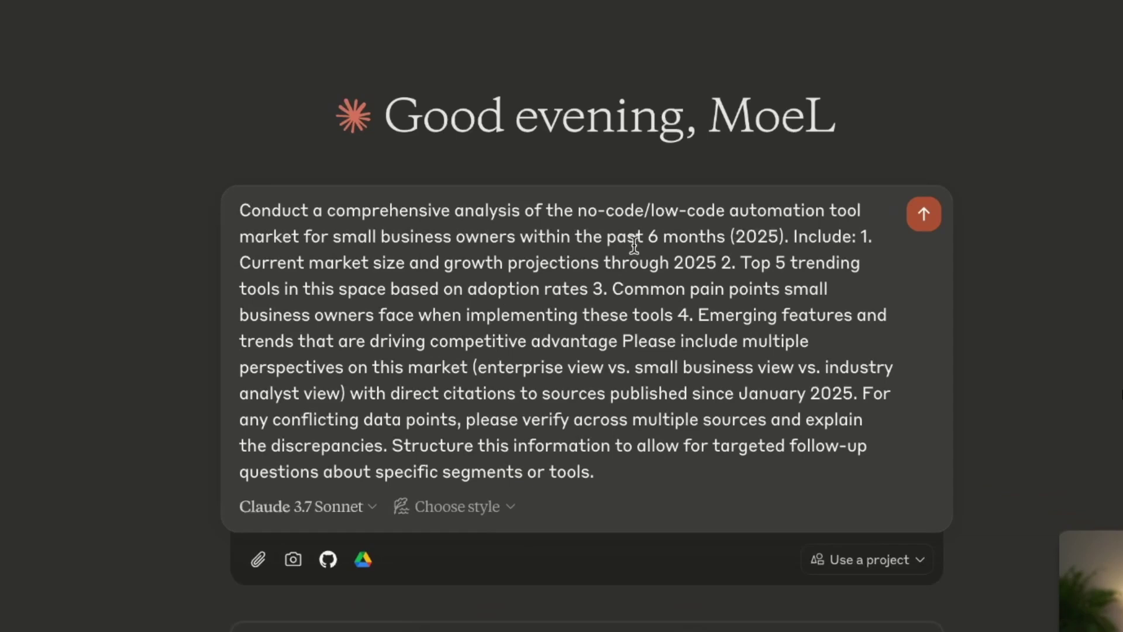
Step: Put the prompt's Include list on its own line and send the market-analysis prompt
click(791, 237)
key(shift+Return)
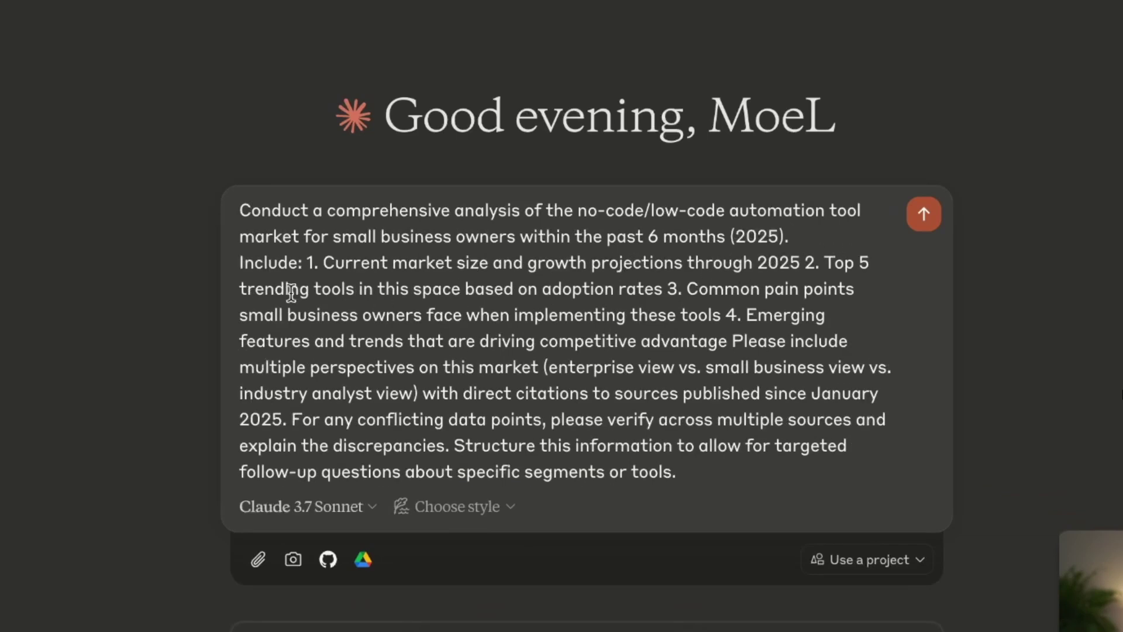
drag(234, 264, 732, 446)
click(747, 480)
key(Return)
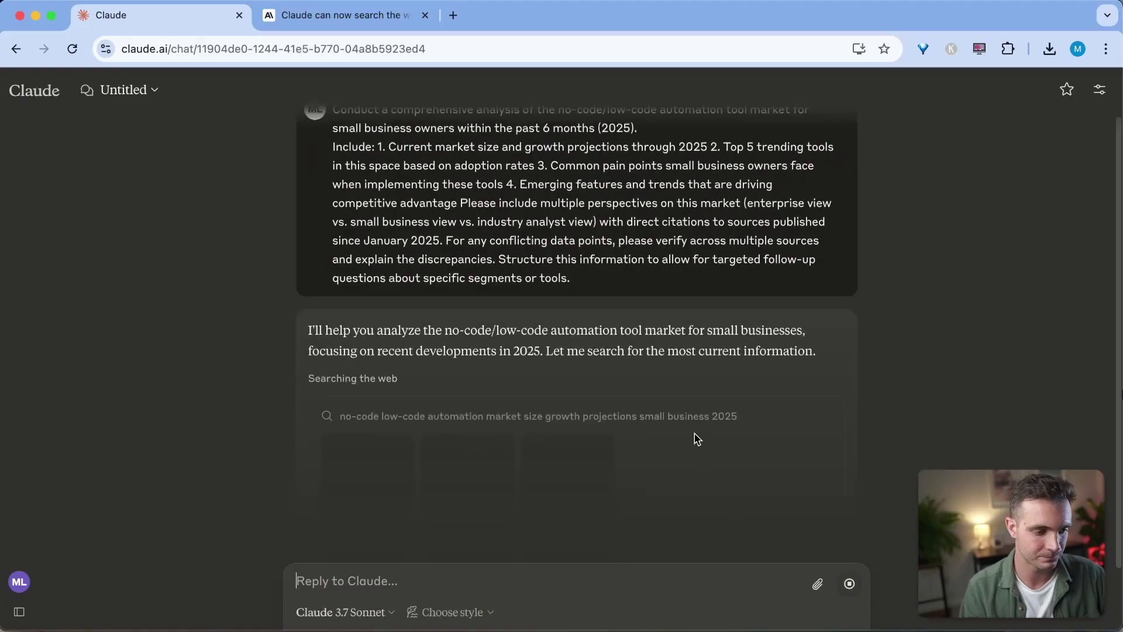
Step: Expand the trending-tools and pain-points web search results as Claude answers
drag(492, 332, 543, 350)
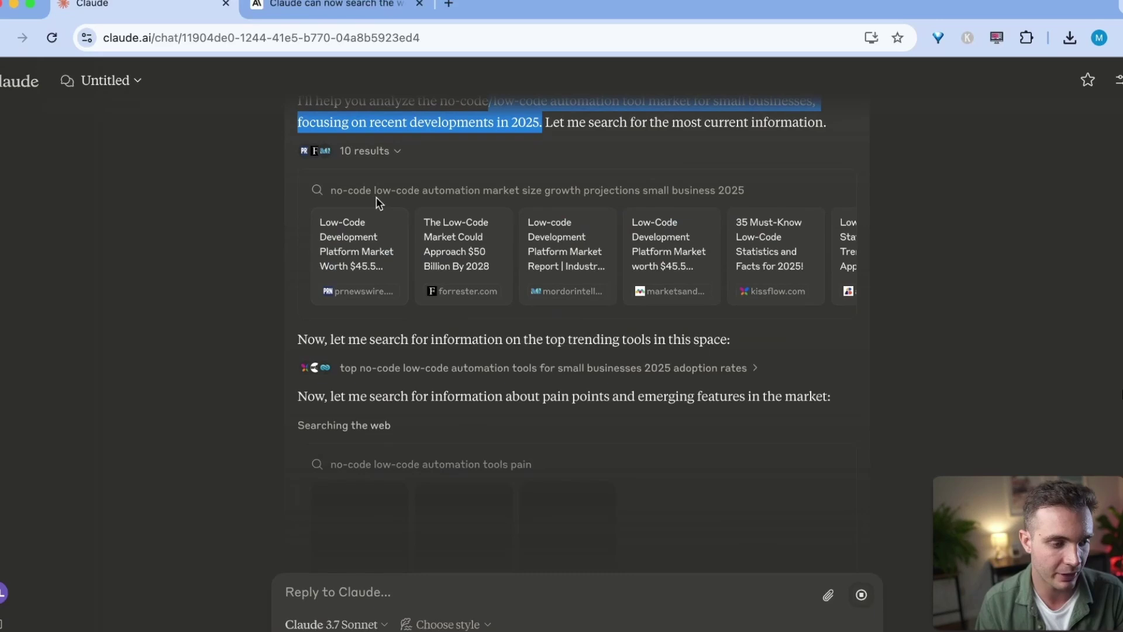
drag(348, 343, 790, 341)
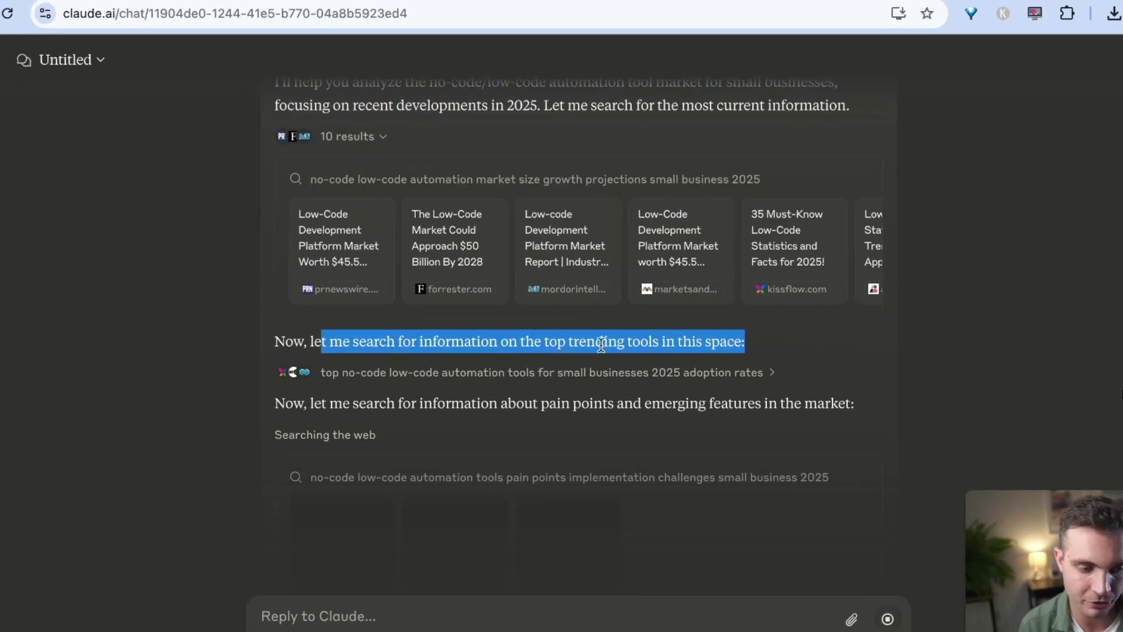
click(390, 375)
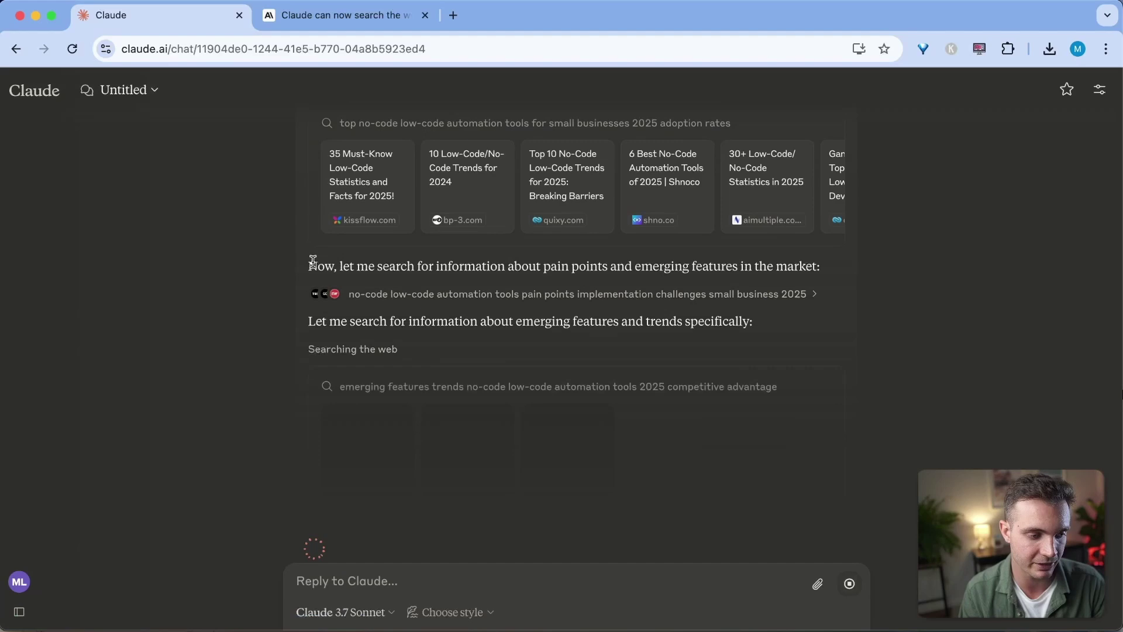
drag(277, 256, 956, 255)
click(941, 256)
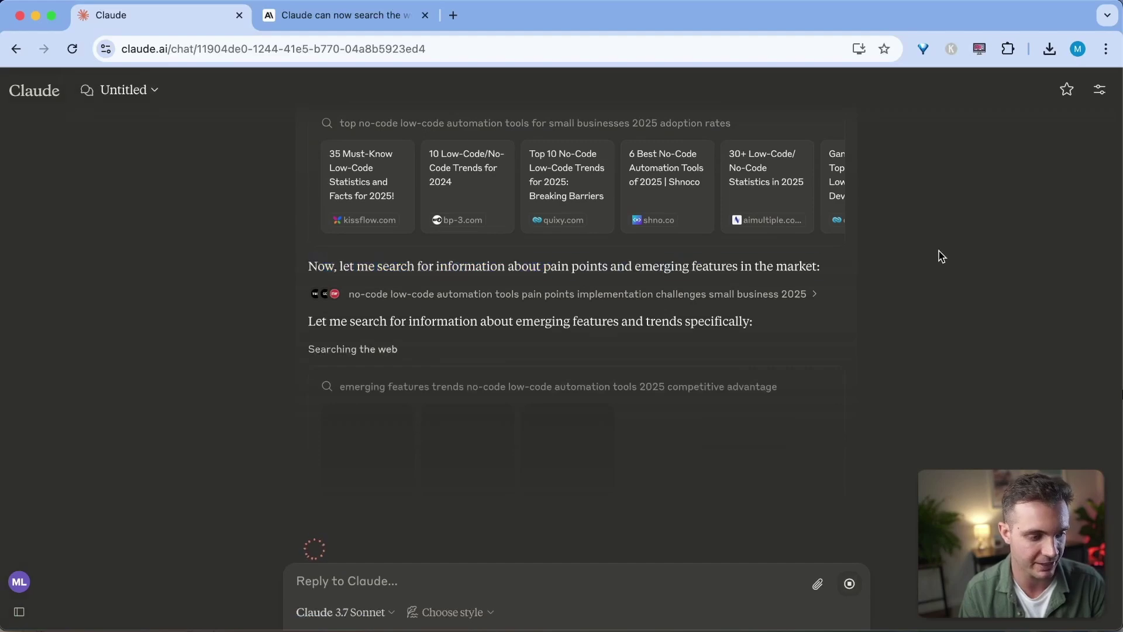
click(753, 295)
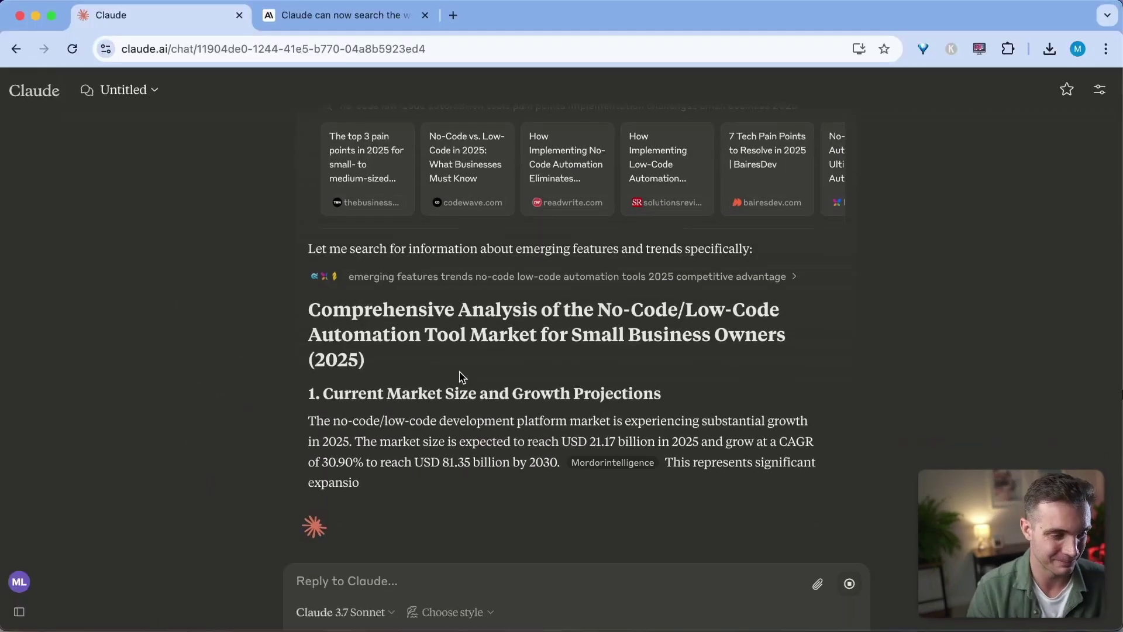
scroll(513, 439, up, 3)
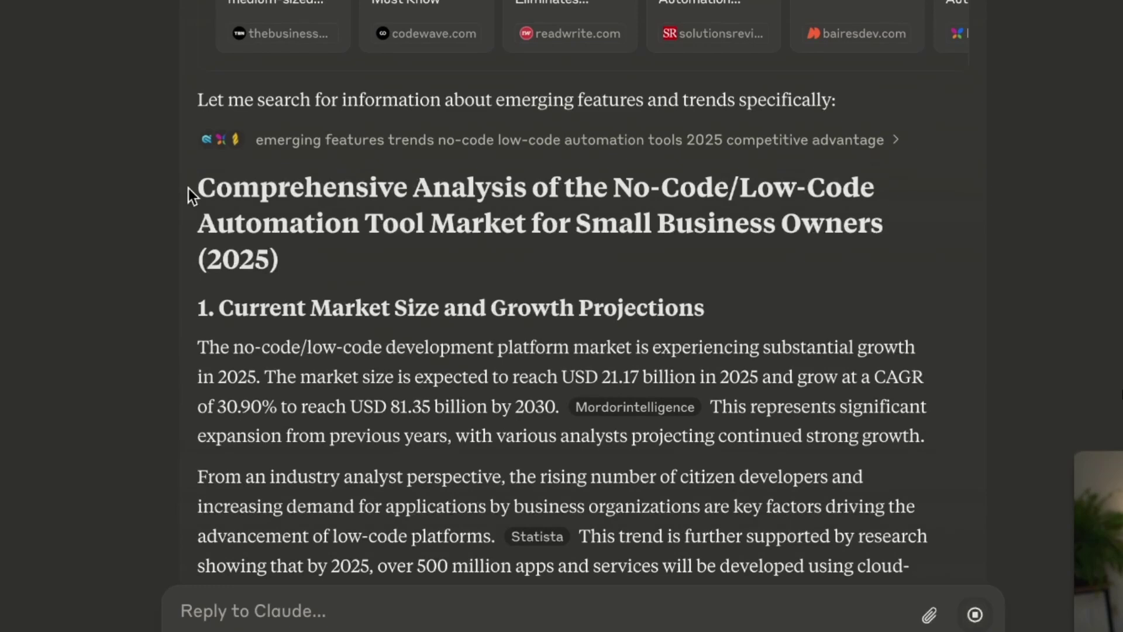
drag(202, 185, 799, 325)
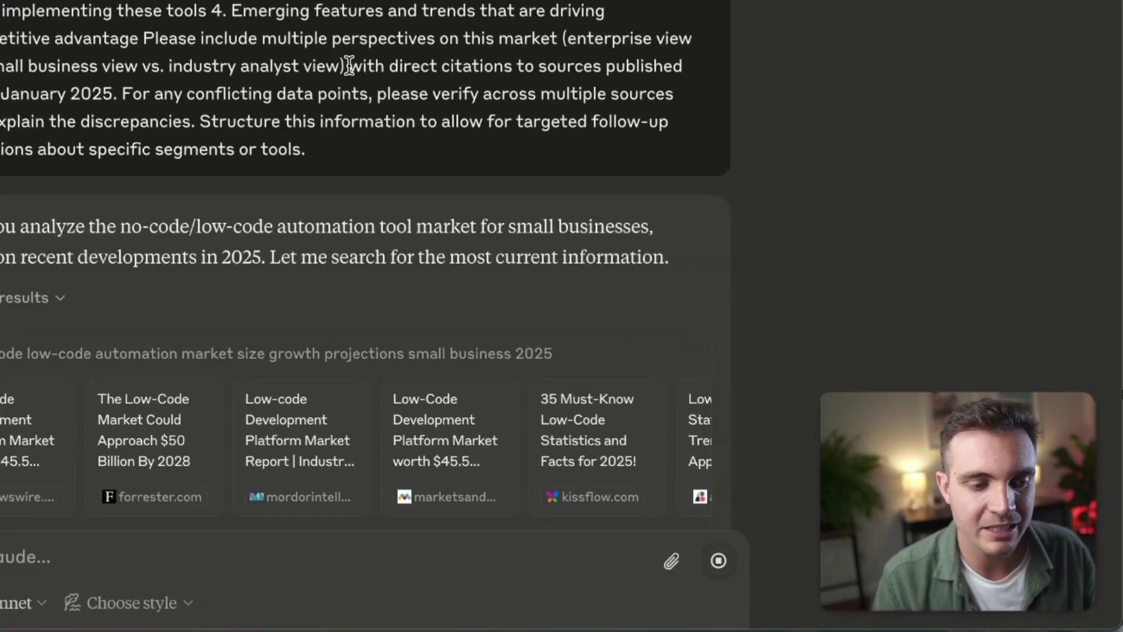
drag(354, 66, 534, 66)
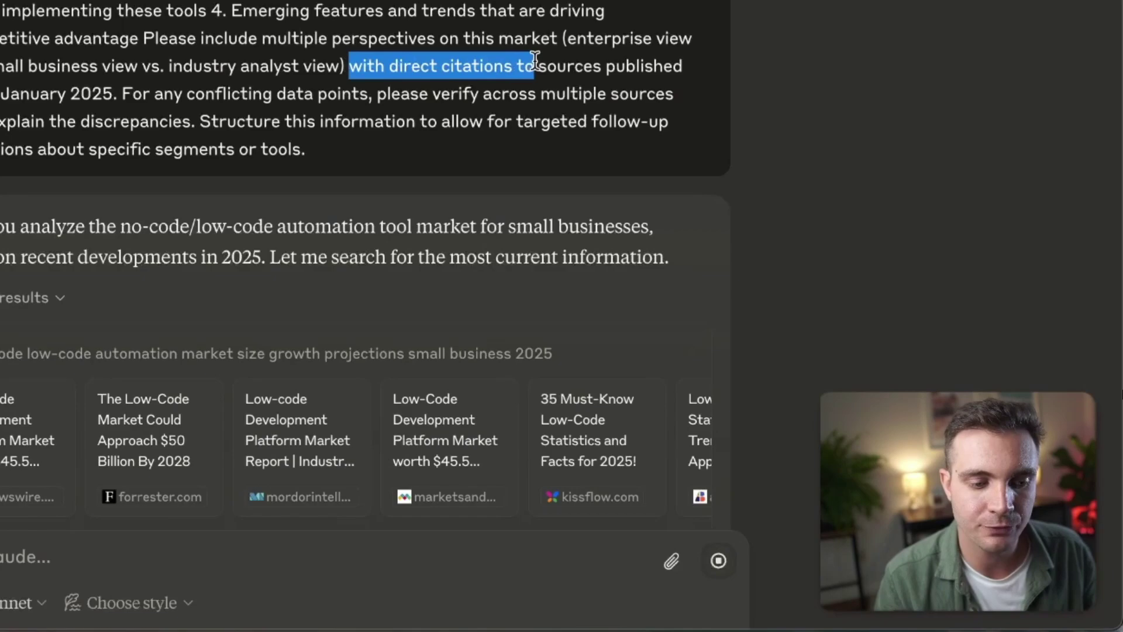
scroll(489, 163, down, 5)
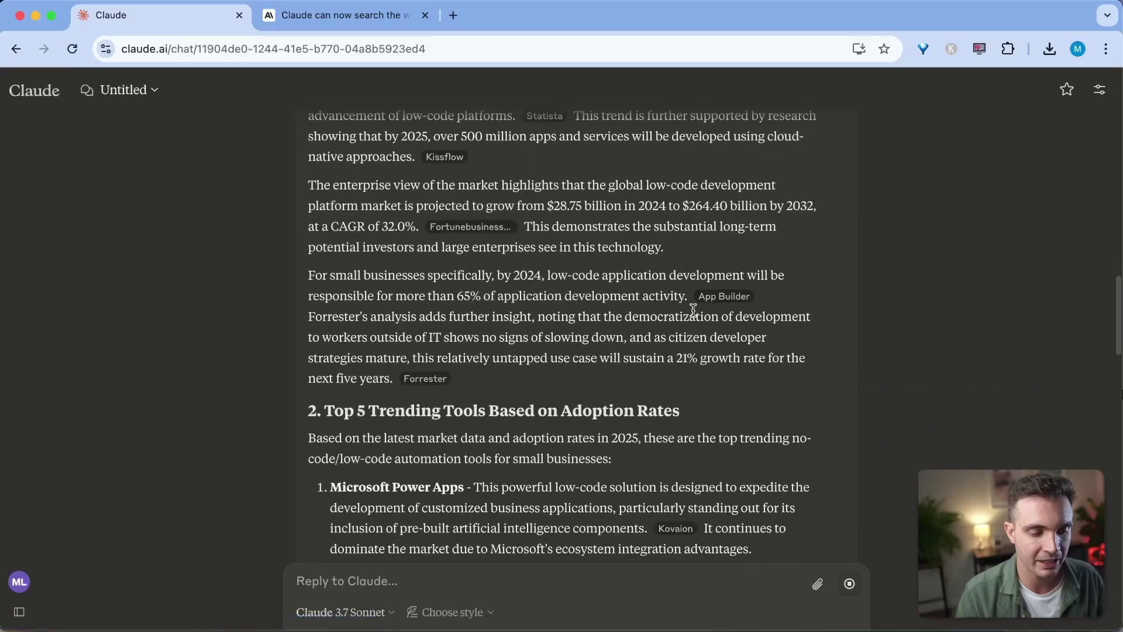
scroll(622, 250, up, 5)
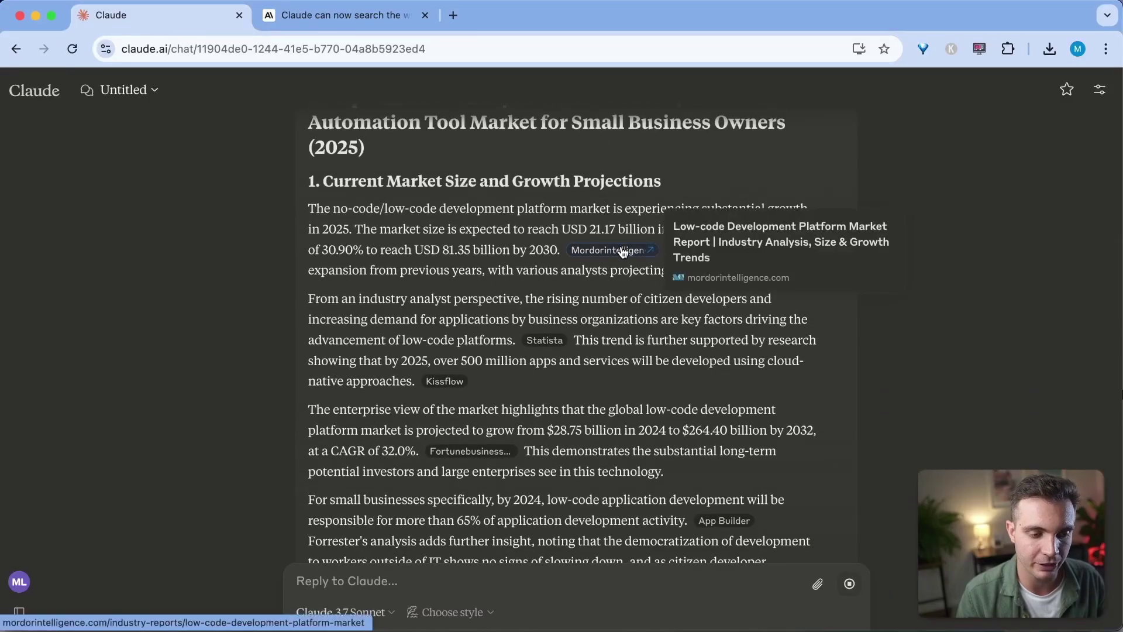
drag(477, 248, 597, 289)
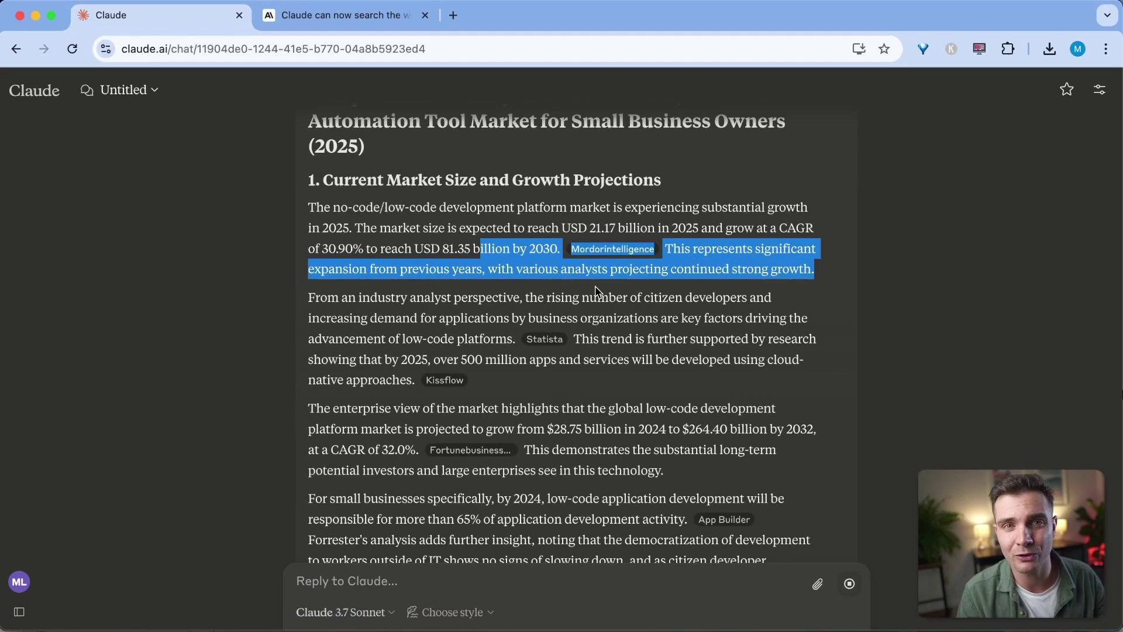
click(596, 289)
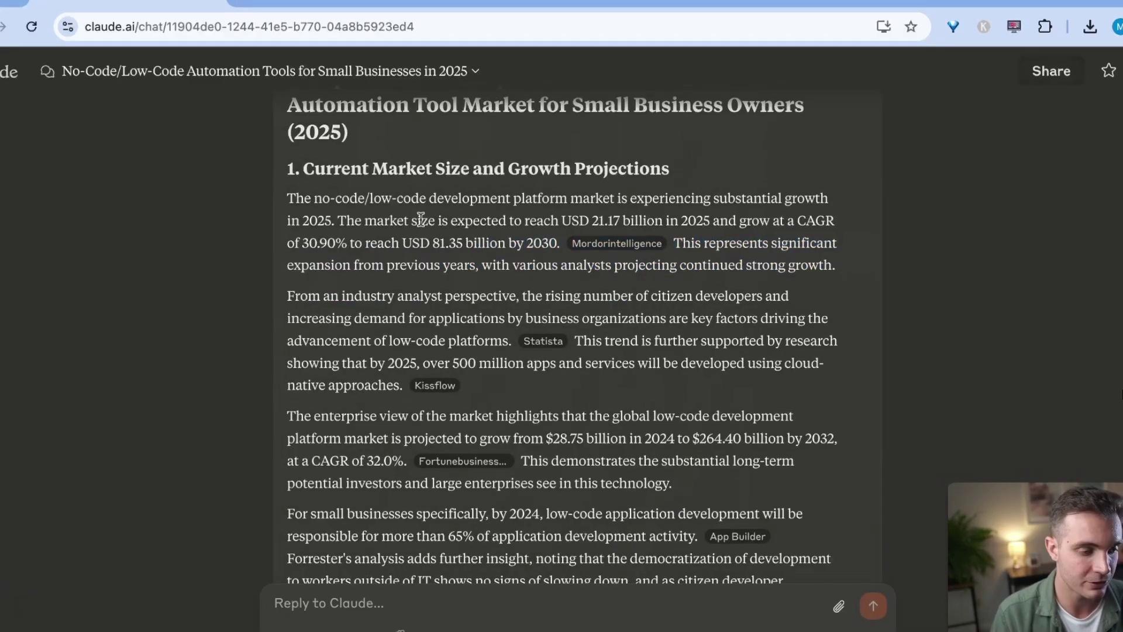
drag(305, 166, 721, 164)
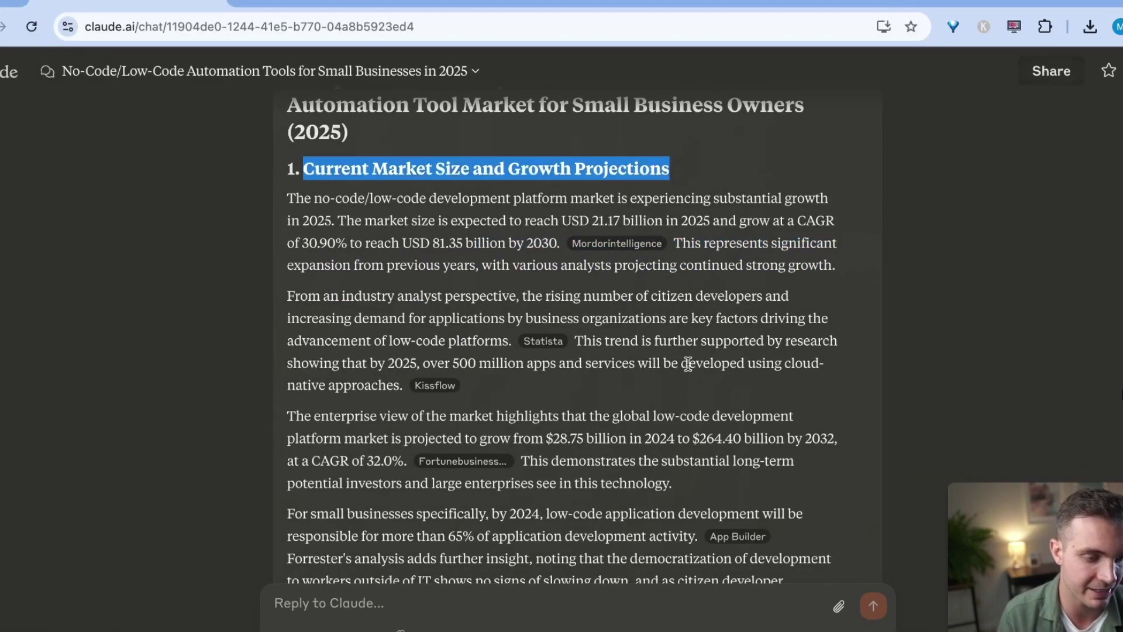
mouse_move(550, 345)
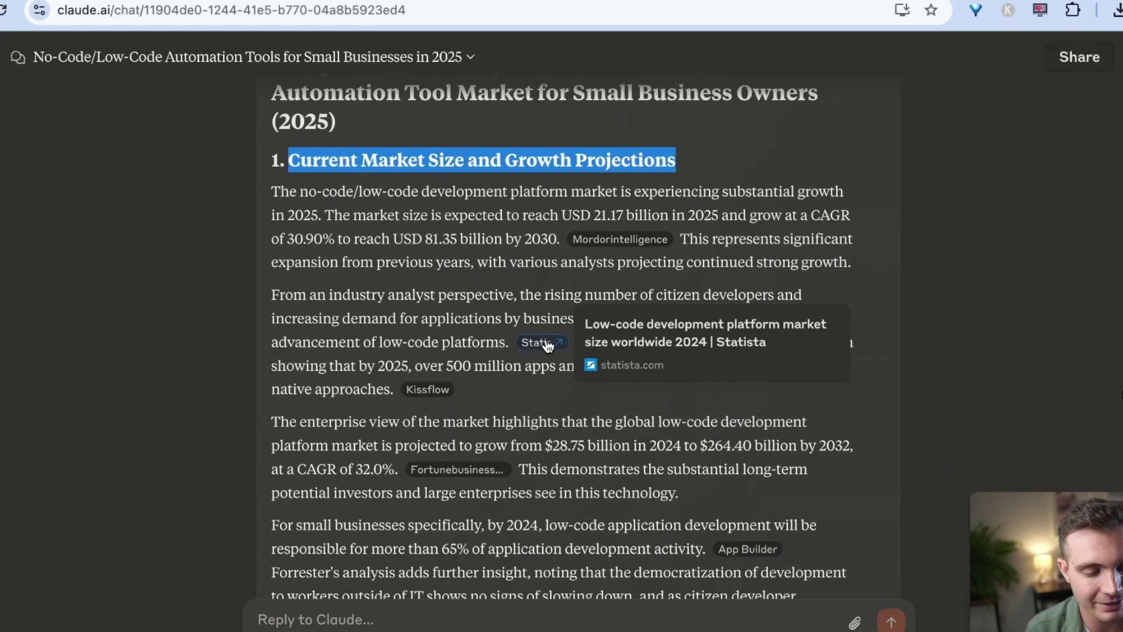
scroll(585, 234, down, 3)
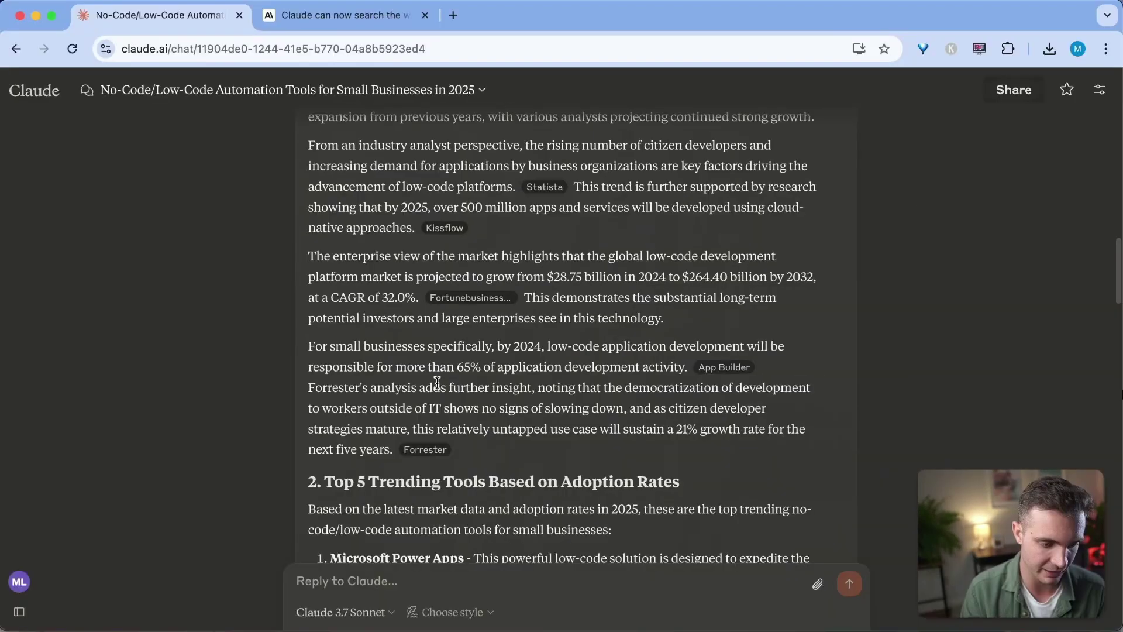
mouse_move(718, 374)
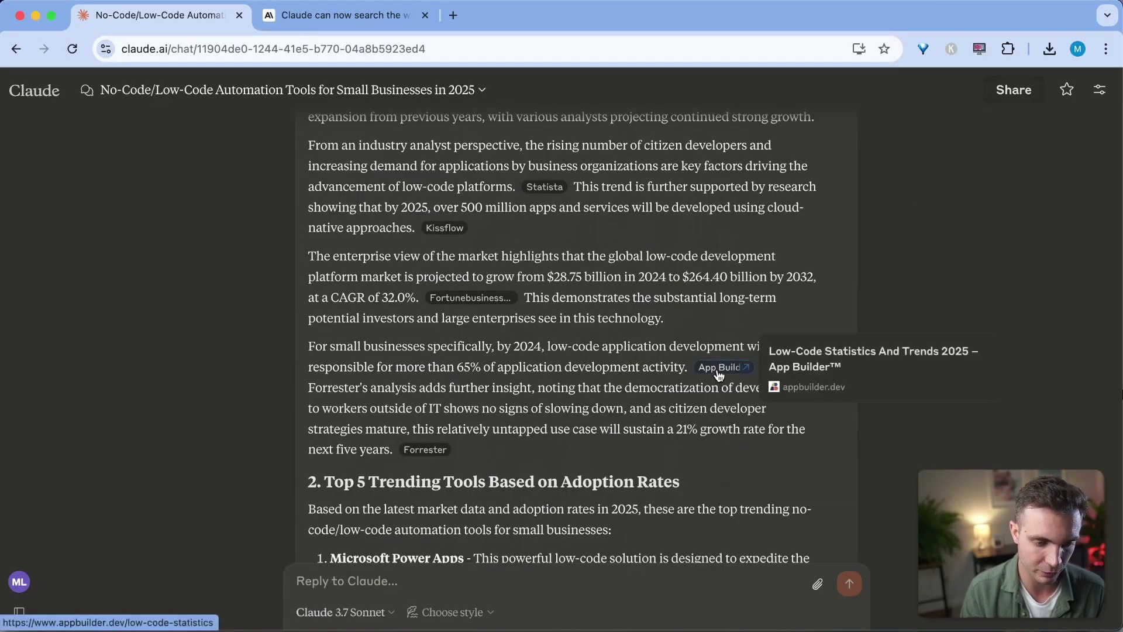
scroll(718, 374, down, 4)
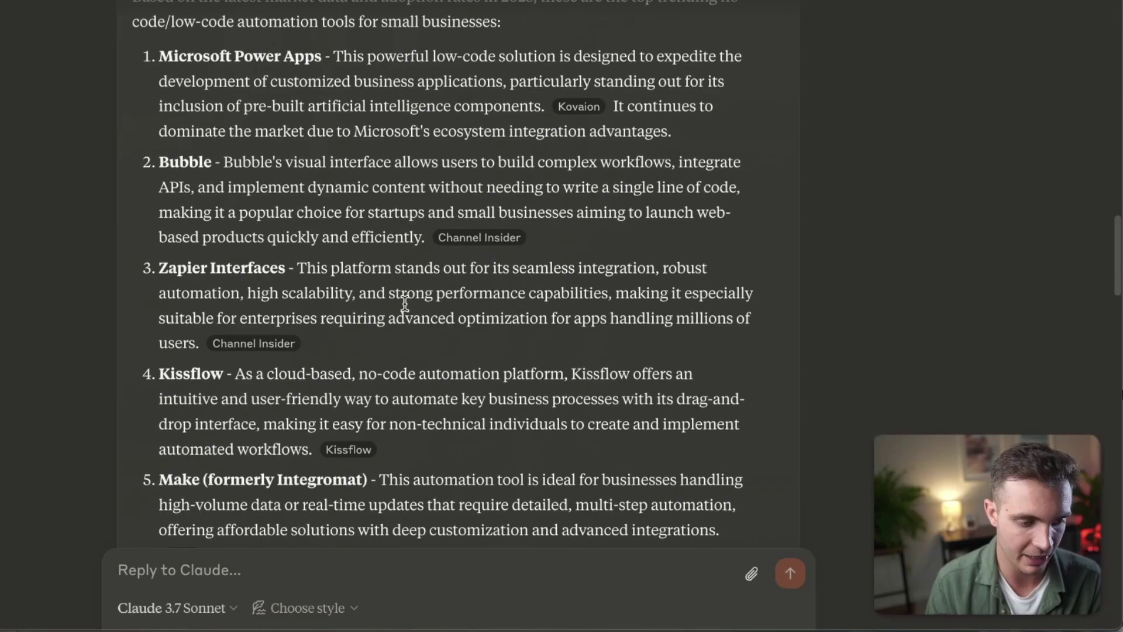
drag(252, 66, 327, 354)
drag(335, 201, 717, 202)
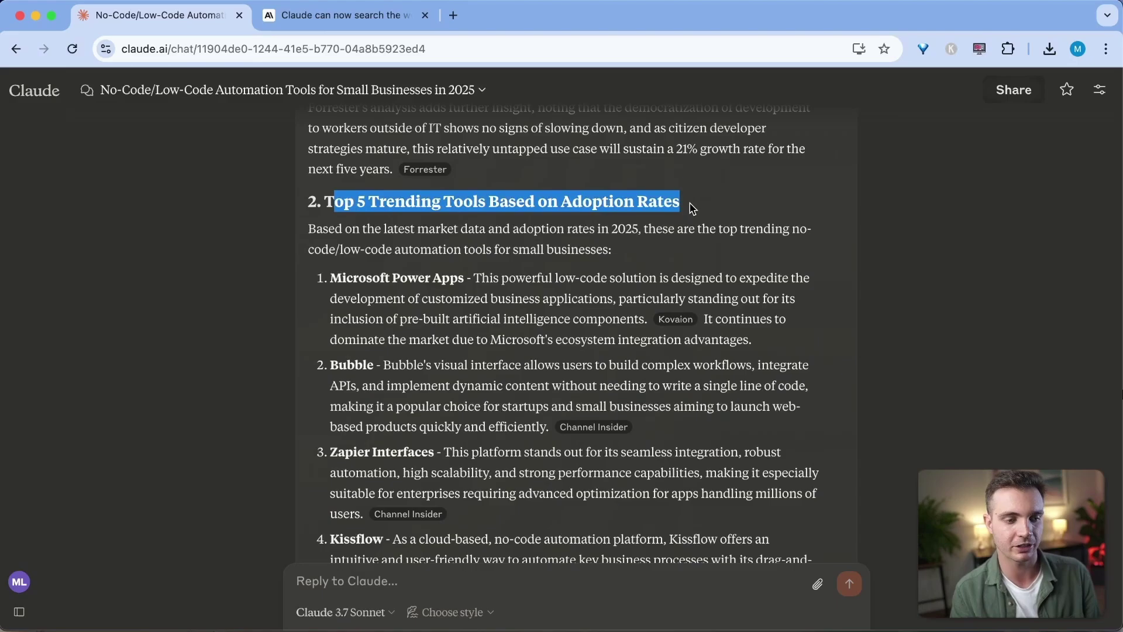
drag(331, 277, 475, 276)
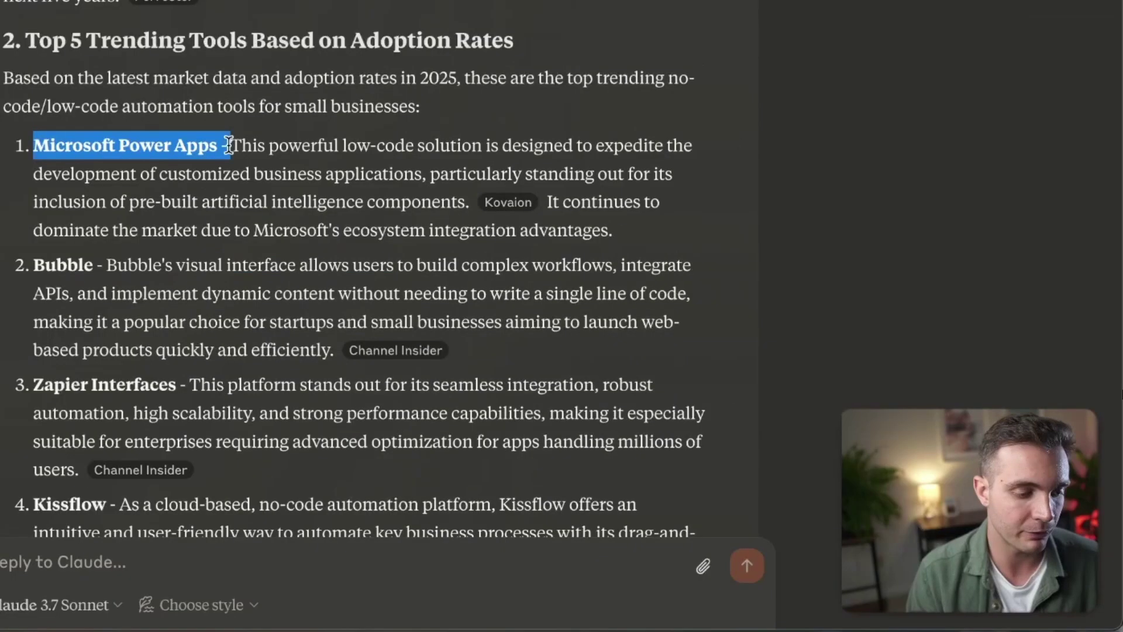
scroll(422, 377, down, 6)
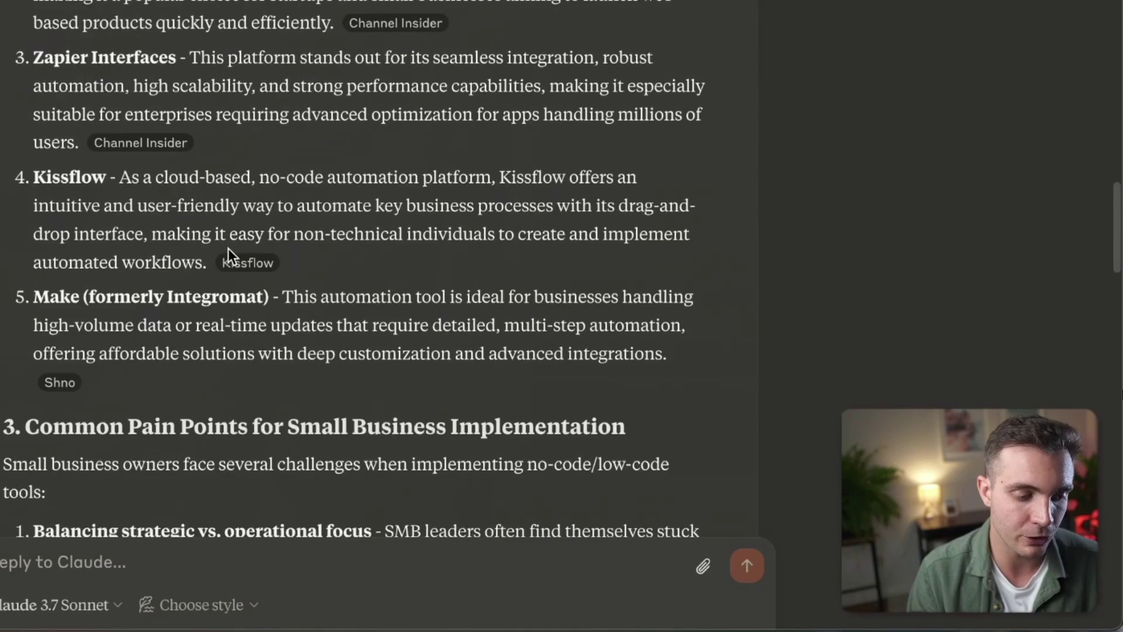
scroll(423, 378, up, 2)
scroll(228, 248, up, 2)
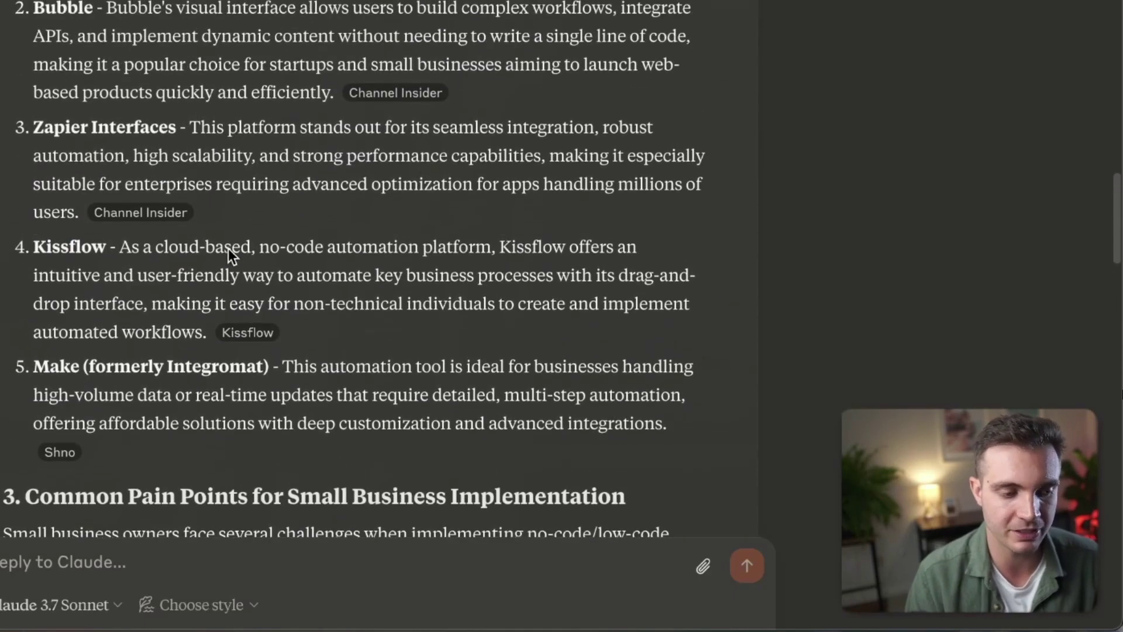
scroll(120, 439, down, 1)
drag(35, 367, 277, 366)
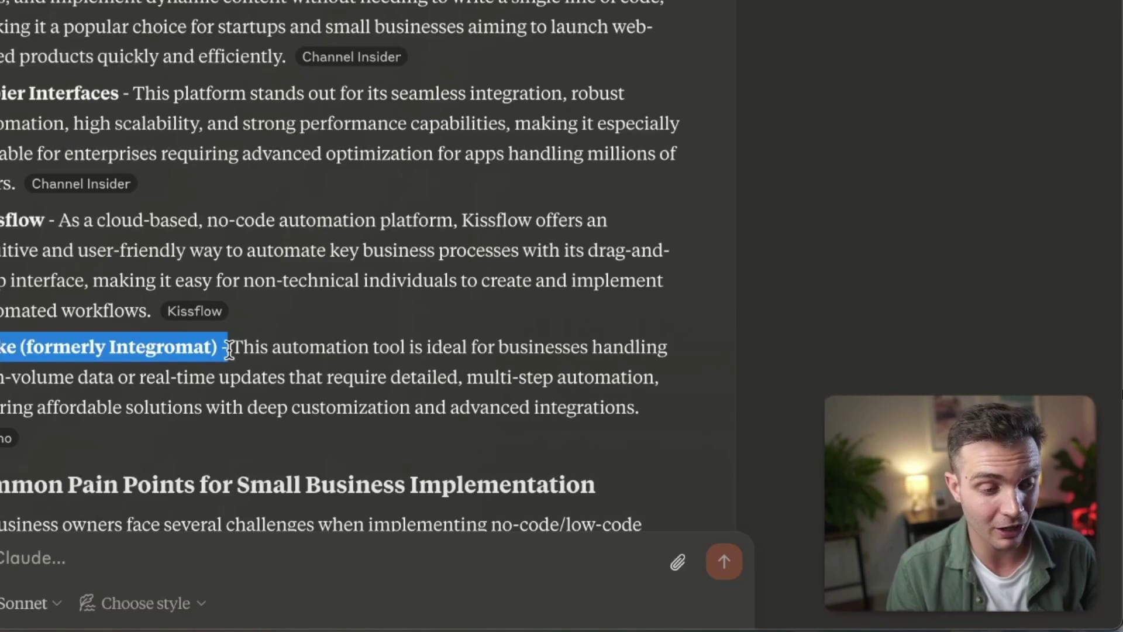
scroll(237, 295, down, 5)
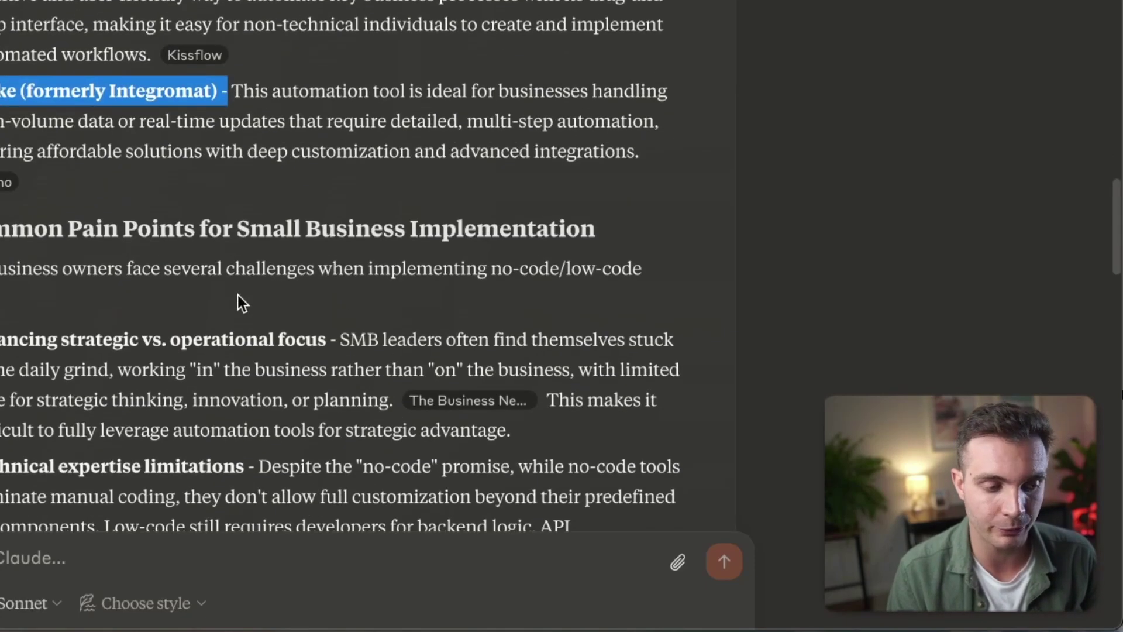
Step: Ask Claude where n8n falls within the researched market and whether it is trending
click(179, 559)
text(Tell me where N8N falls within that information you just researched.)
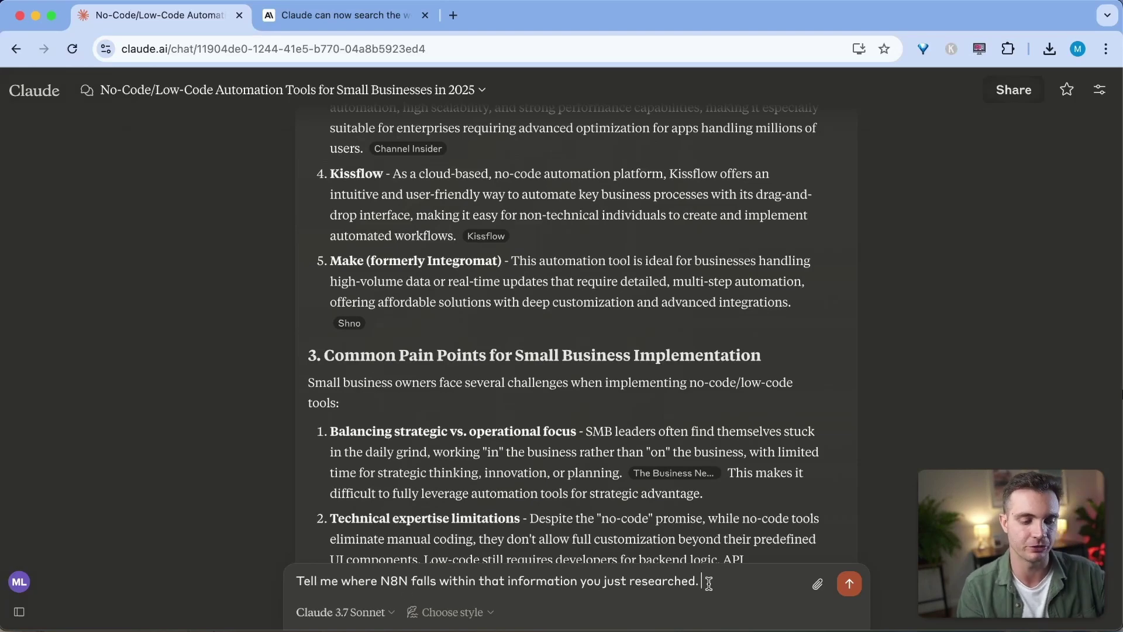
text( Is it trending?)
key(Return)
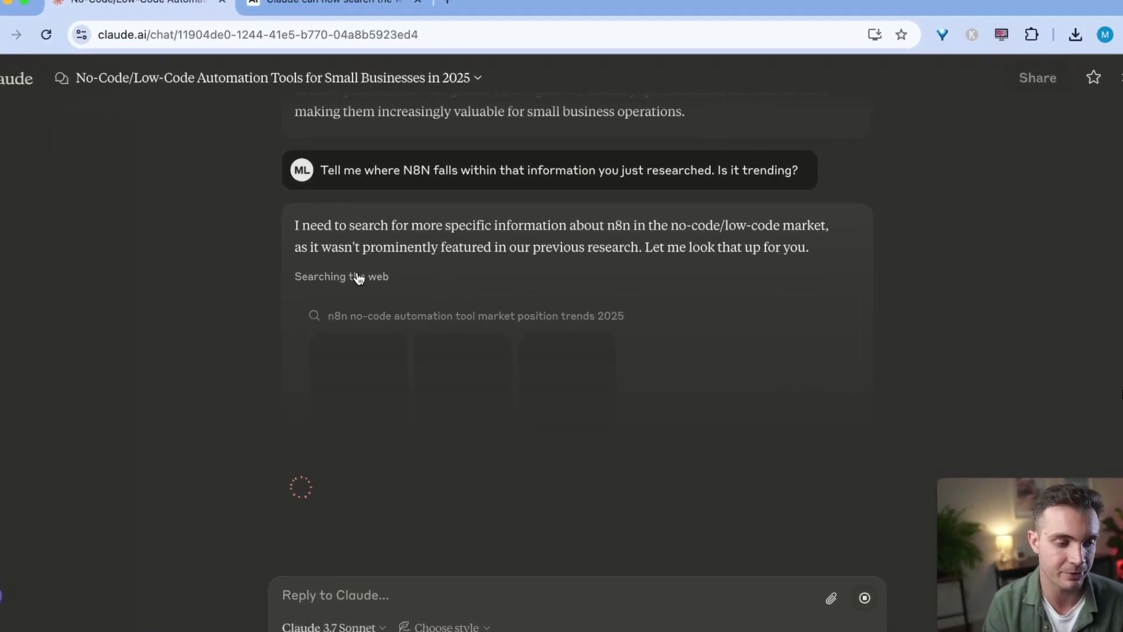
Step: Read through Claude's web-searched answer on n8n's market position
drag(324, 316, 804, 315)
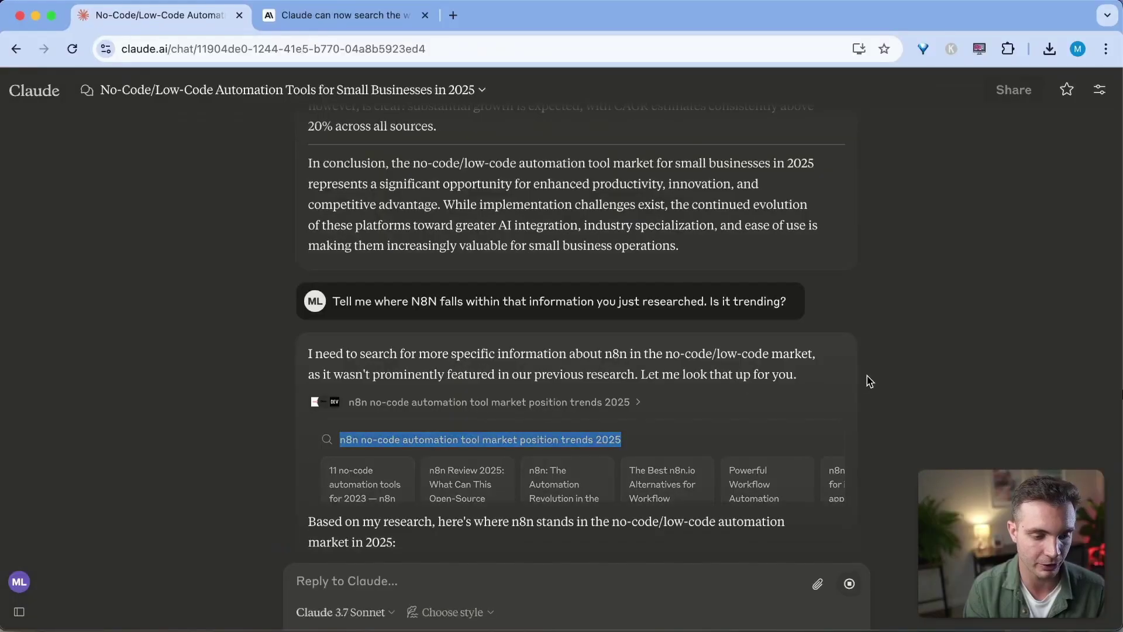
scroll(697, 396, down, 3)
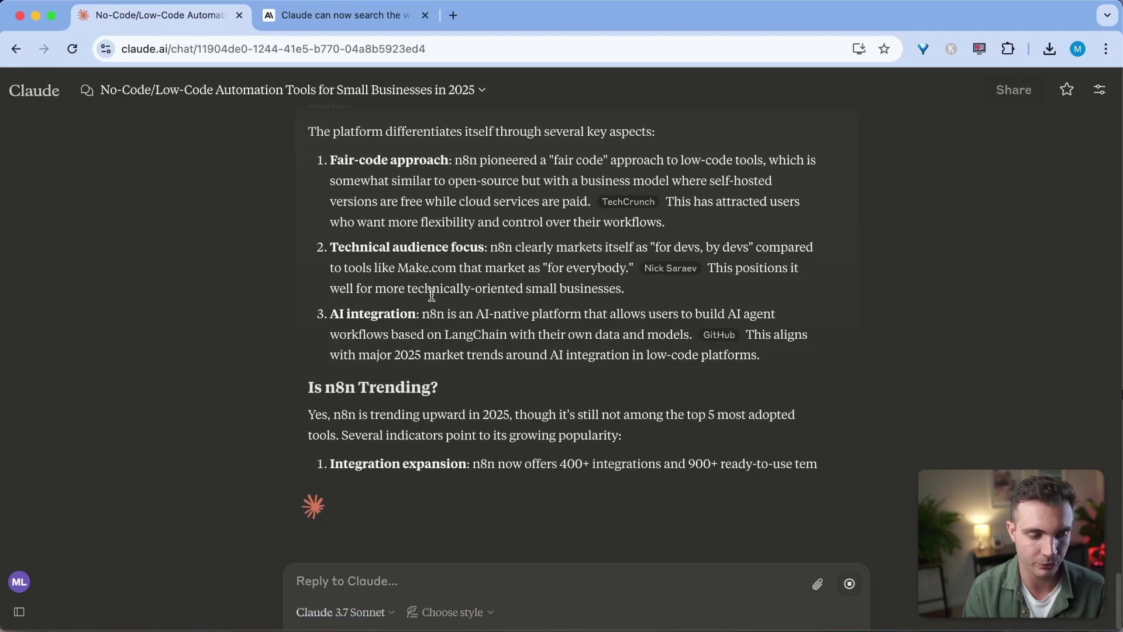
scroll(433, 299, up, 15)
scroll(434, 301, down, 5)
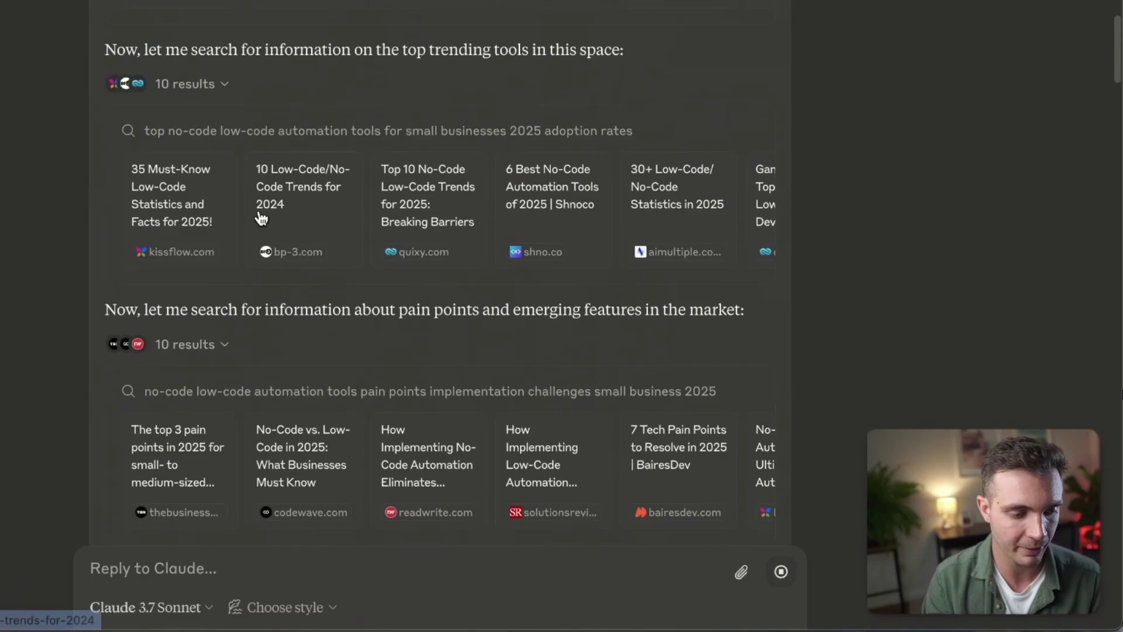
scroll(260, 214, down, 20)
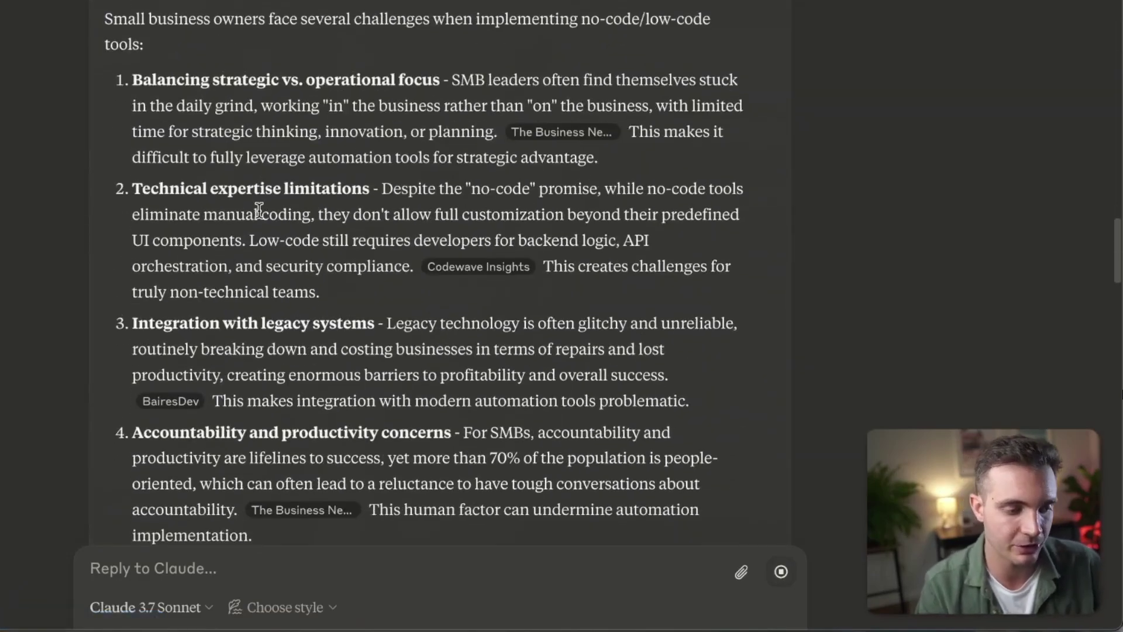
scroll(258, 210, down, 10)
Step: Review the Emerging Features and Trends section and draft 'turn this into a blog post.'
drag(37, 205, 688, 205)
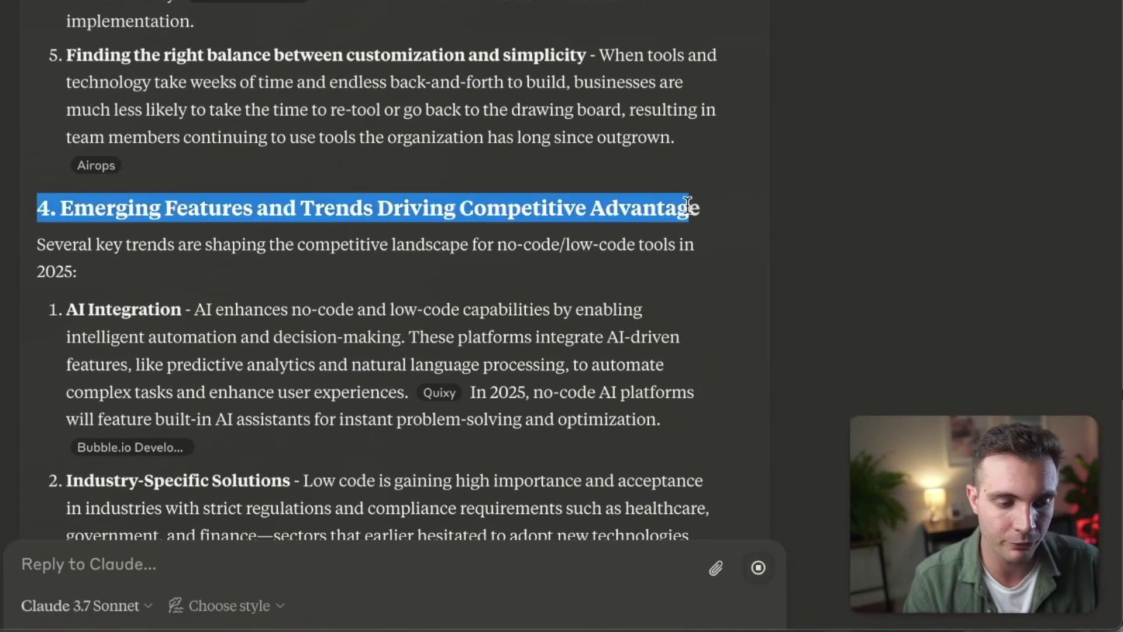
scroll(706, 211, down, 15)
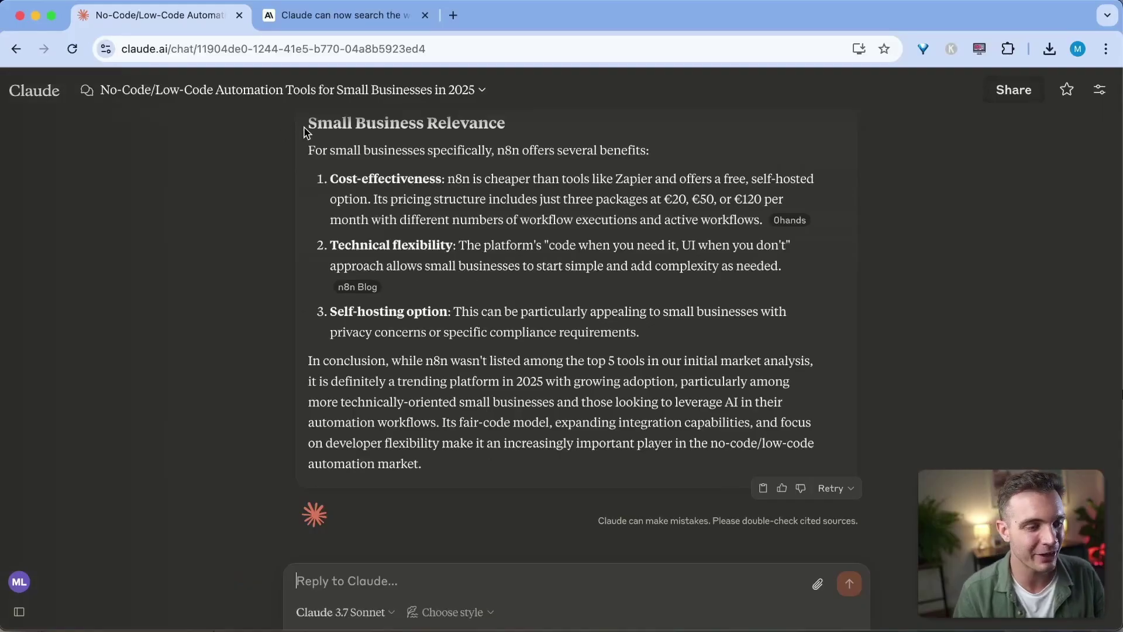
scroll(307, 120, up, 20)
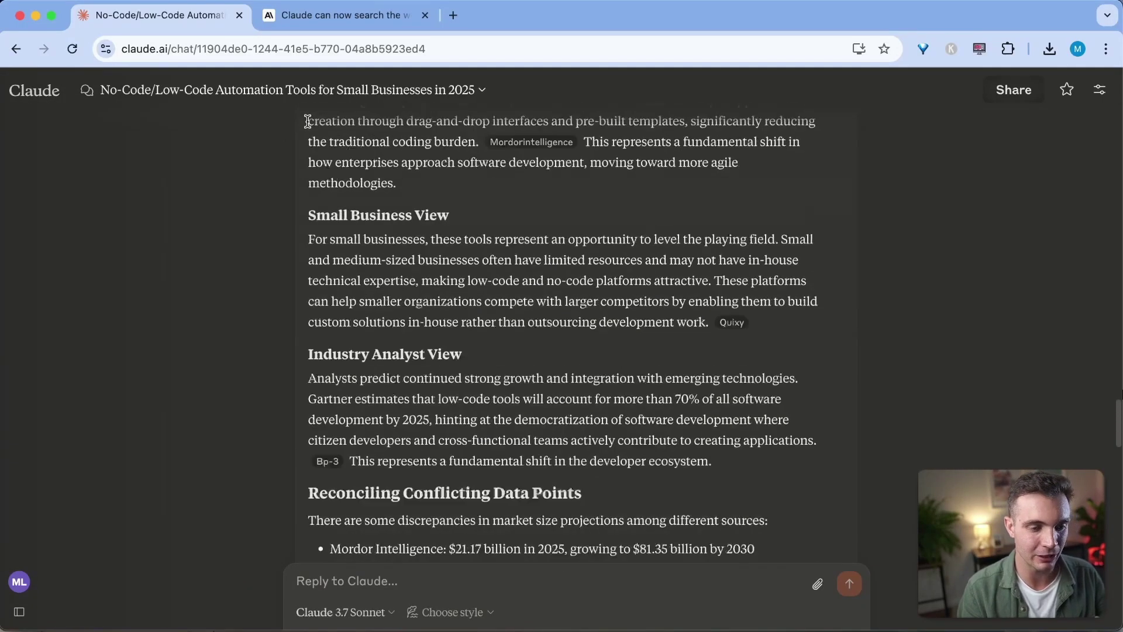
scroll(307, 126, down, 20)
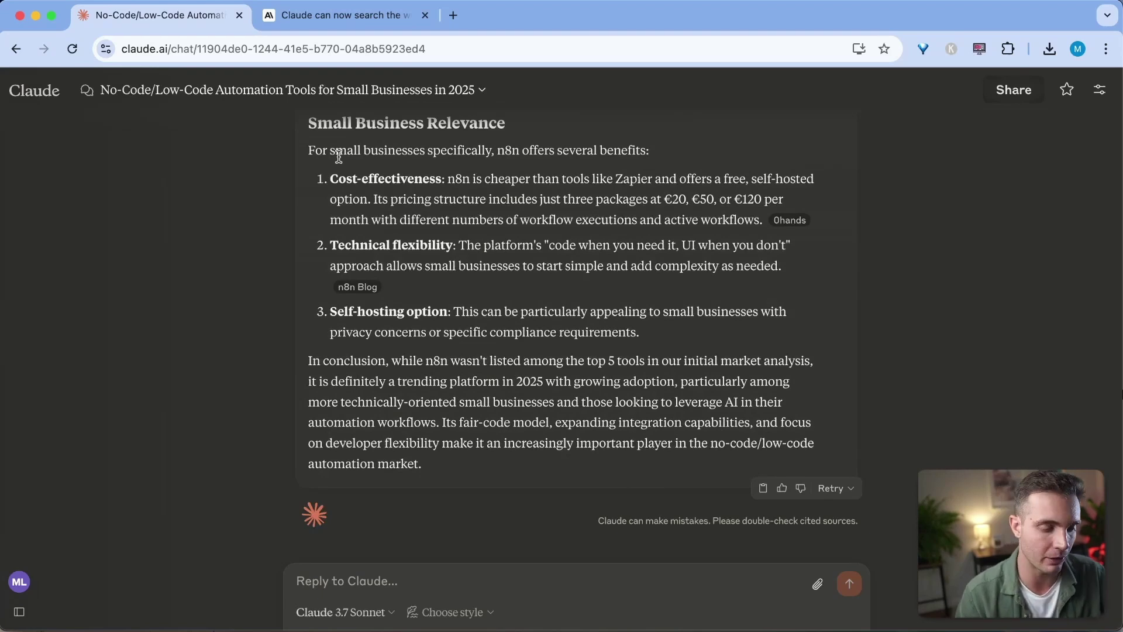
text(turn this)
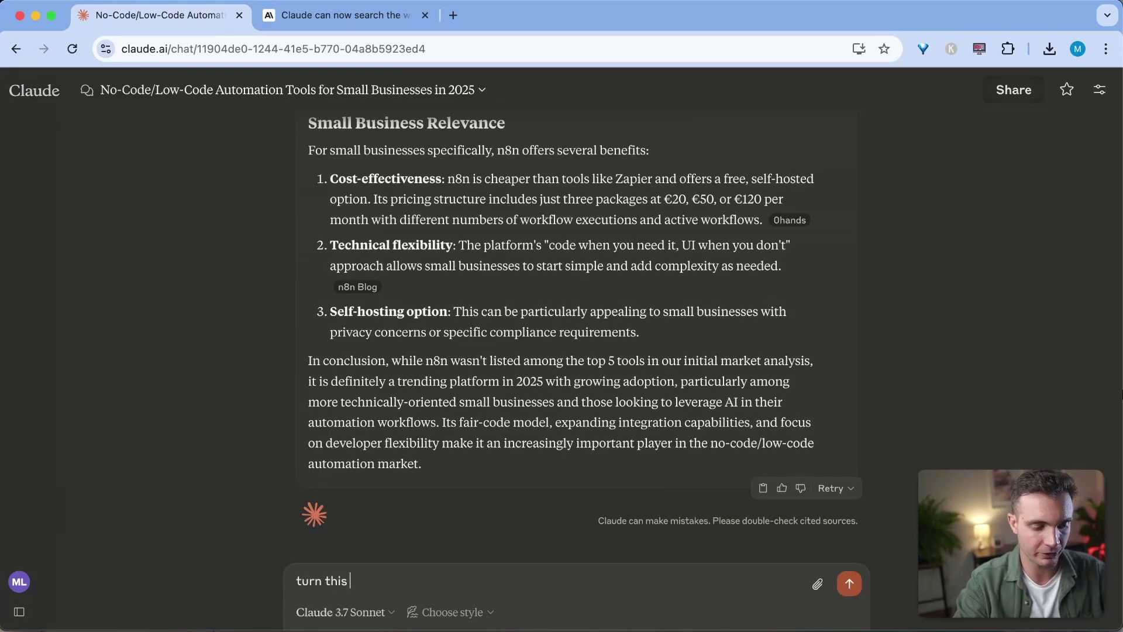
text( into a blog post.)
key(super+Tab)
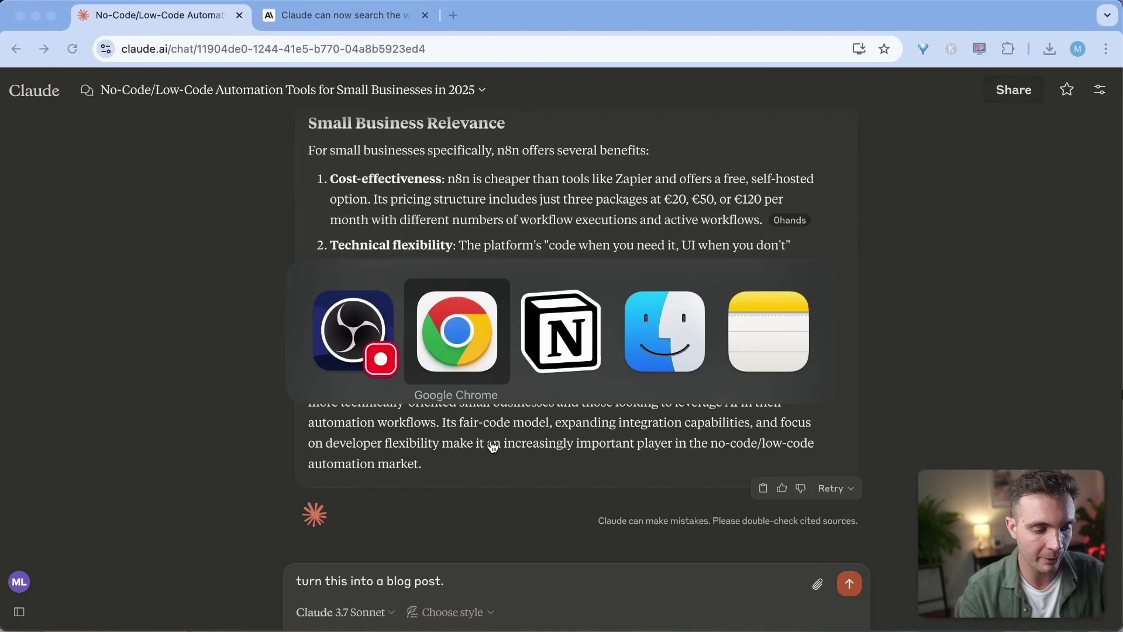
Step: Select and copy the entire Blog Writing prompt from the Notion guide
click(565, 347)
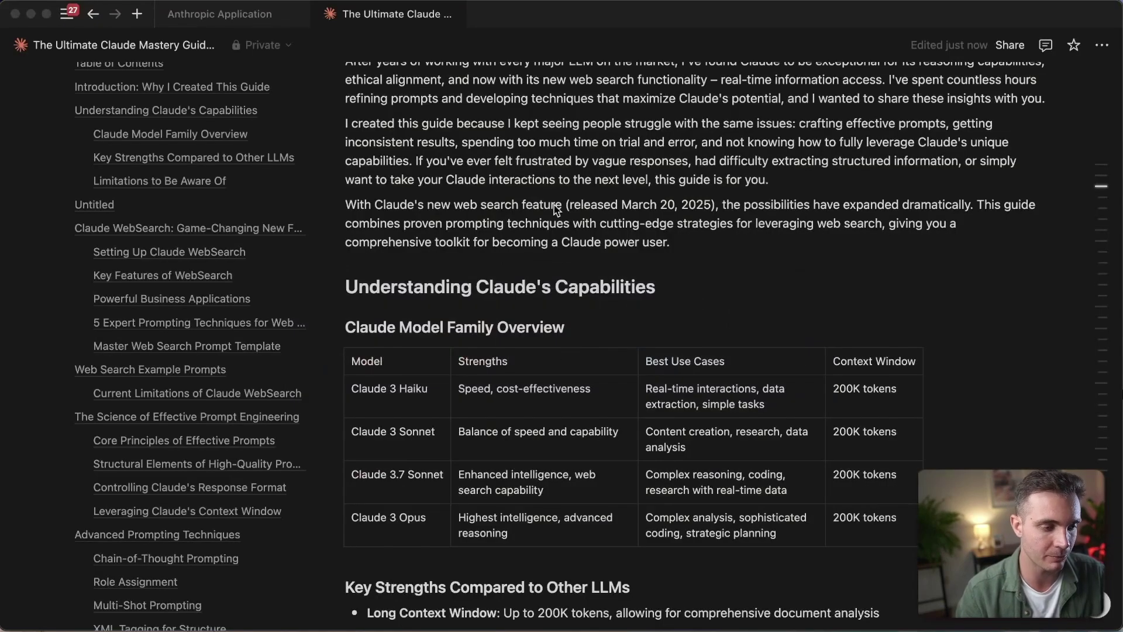
scroll(555, 207, up, 10)
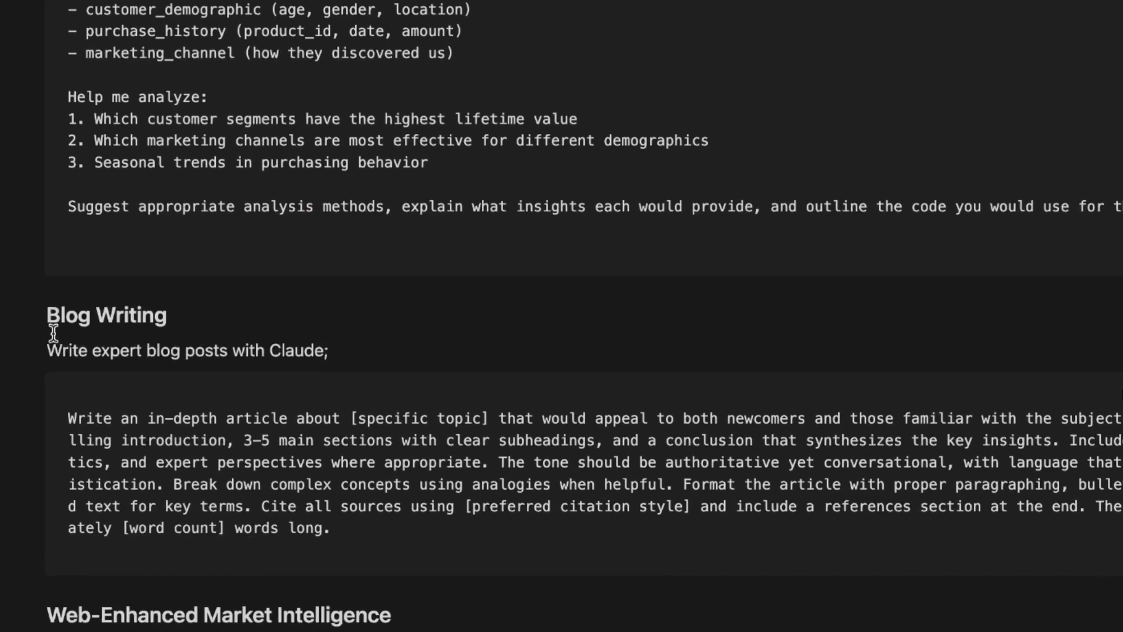
drag(68, 418, 365, 544)
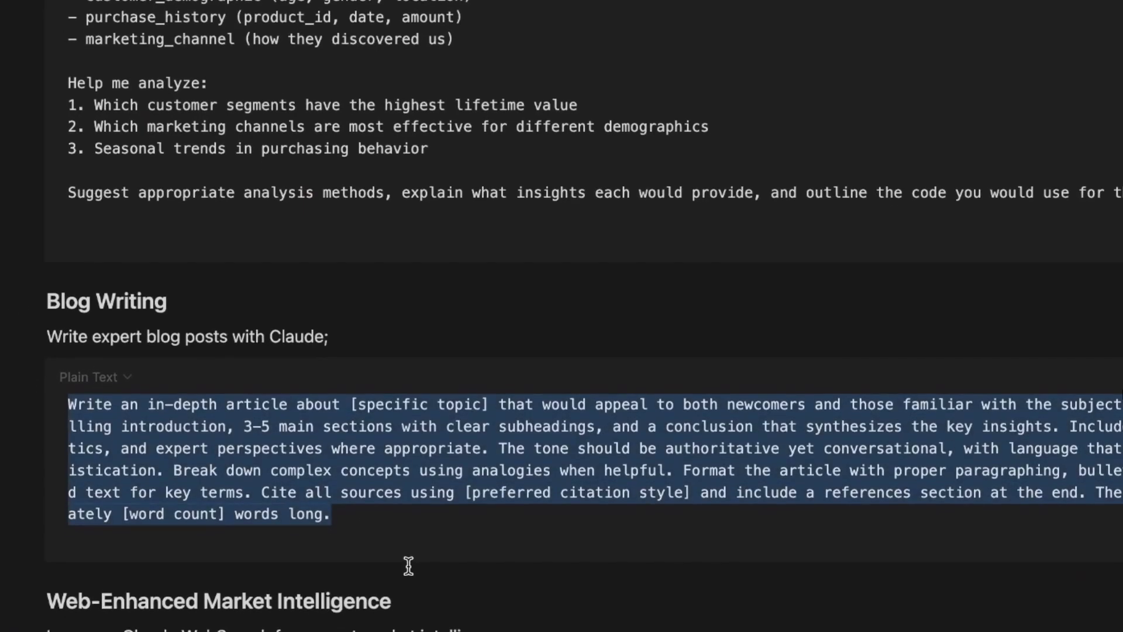
key(super+Tab)
Step: Send the blog-post request with the pasted Blog Writing prompt as the style
text(Use the following style:")
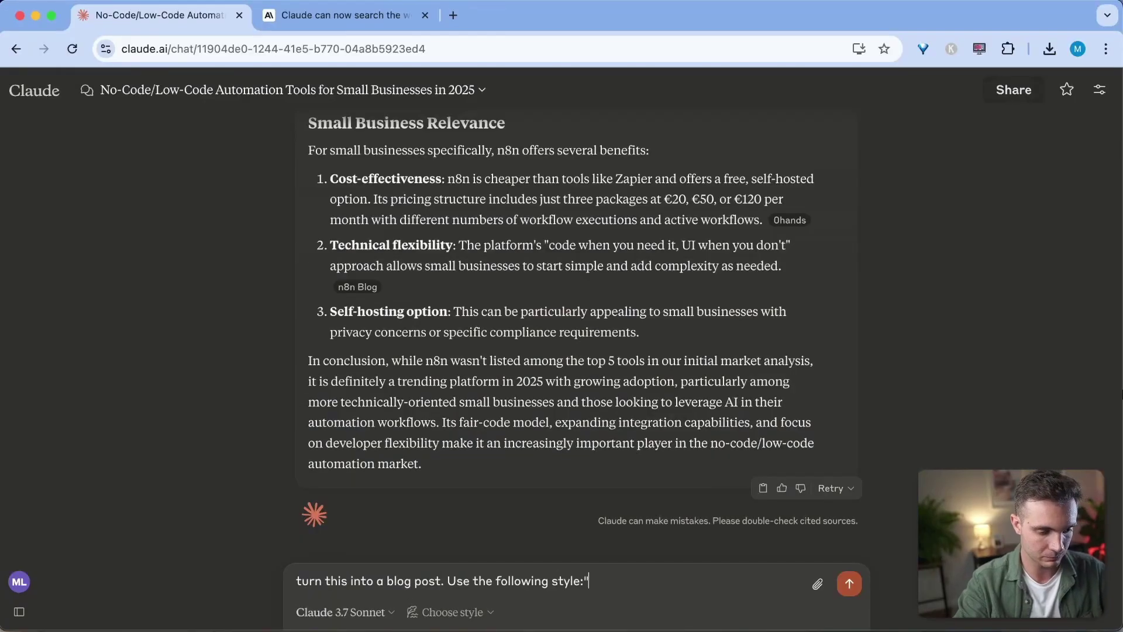
text(Write an in-depth article about [specific topic] that would appeal to both newcomers and those familiar with the subject. Structure it with a compelling introduction, 3-5 main sections with clear subheadings, and a conclusion that synthesizes the key insights. Include relevant examples, statistics, and expert perspectives where appropriate. The tone should be authoritative yet conversational, with language that balances clarity with sophistication. Break down complex concepts using analogies when helpful. Format the article with proper paragraphing, bullet points for lists, and bold text for key terms. Cite all sources using [preferred citation style] and include a references section at the end. The article should be approximately [word count] words long.)
key(Return)
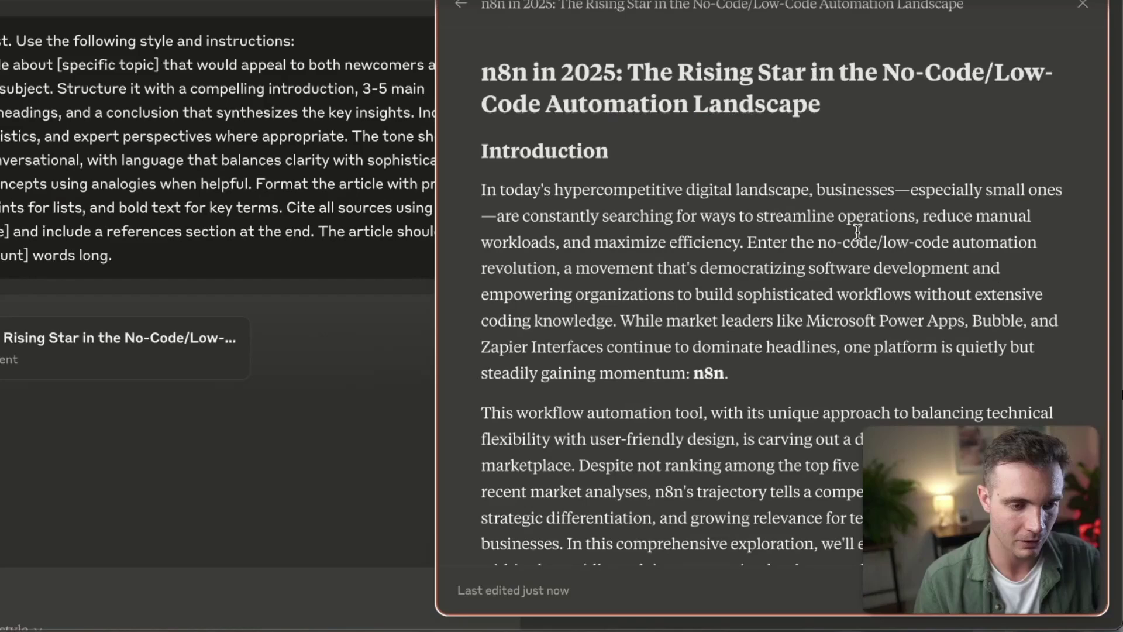
Step: Ask Claude for a comprehensive whole-market article instead of the n8n-focused one
scroll(858, 230, up, 3)
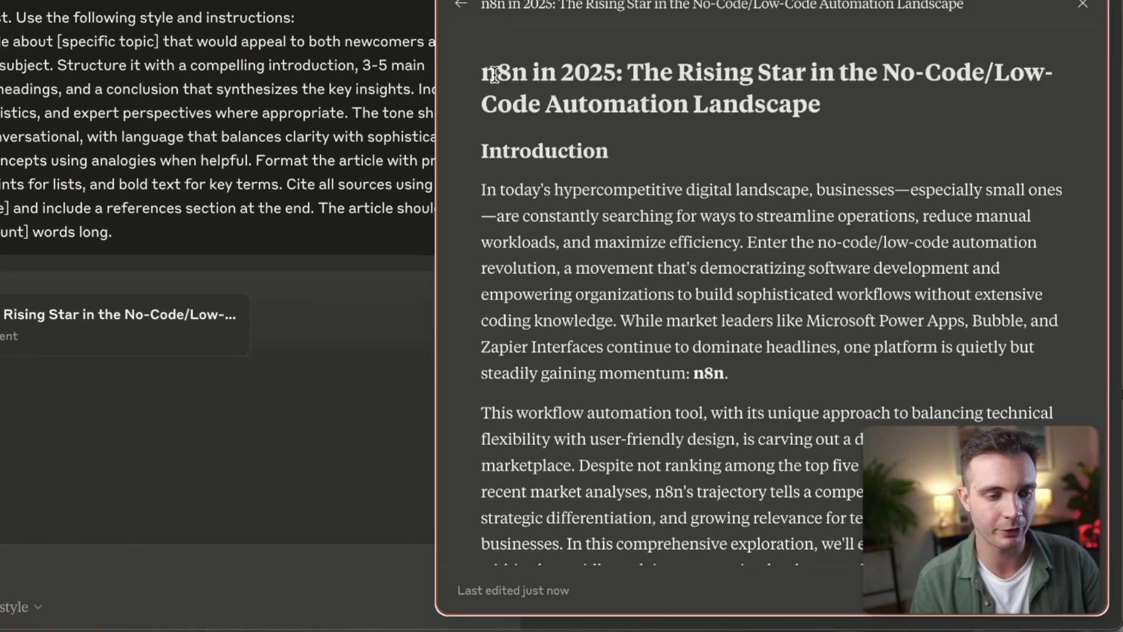
drag(482, 72, 767, 72)
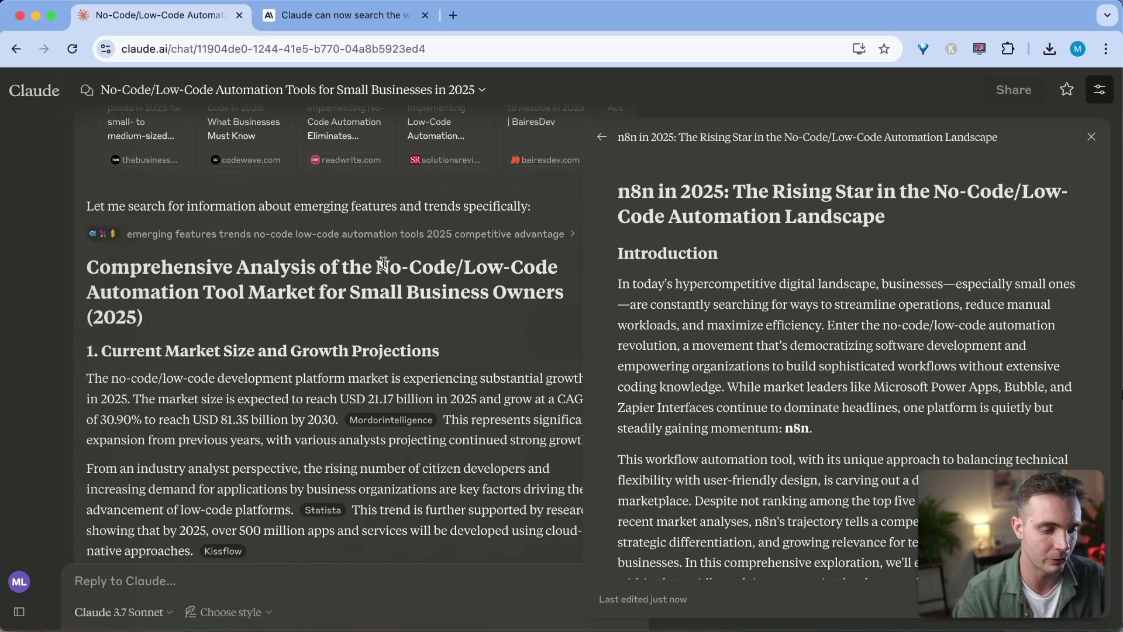
drag(383, 262, 563, 292)
text(Sorry for the misunderstanding. I want you to write a comprehensive article about "o-Code/Low-Code Automation Tool Market" not just )
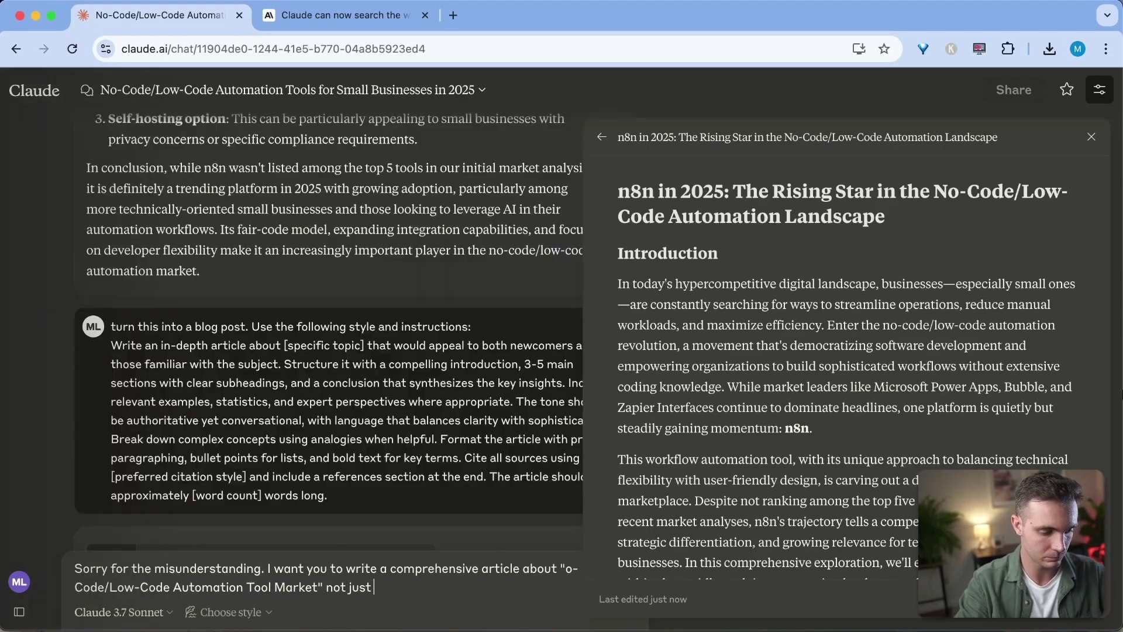
text(n8n)
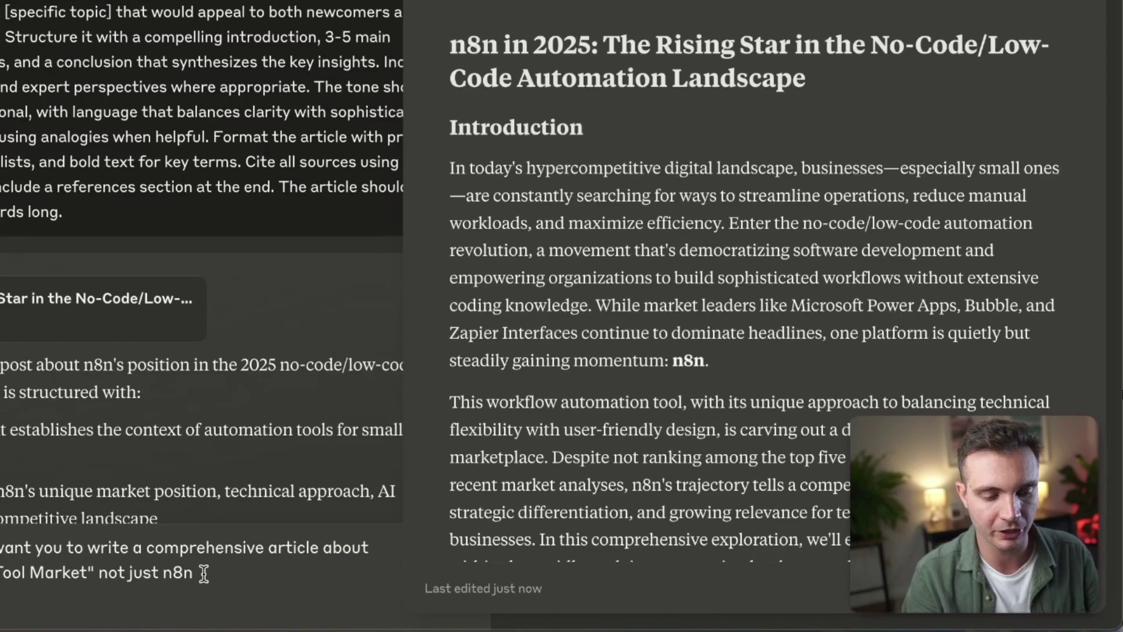
key(Return)
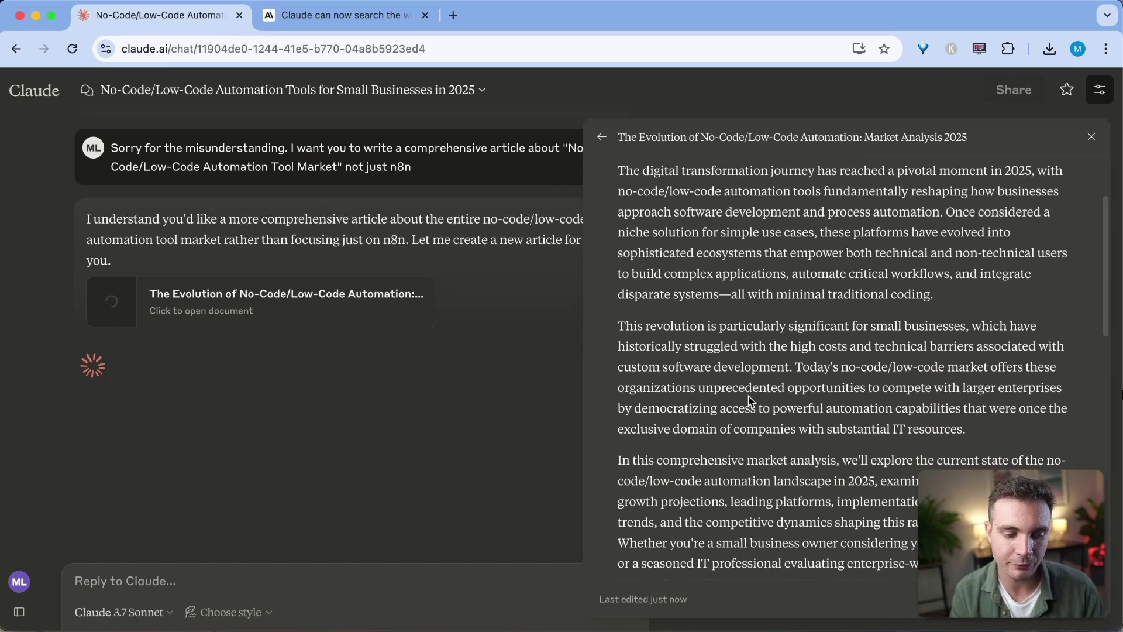
Step: Read the 2025 market analysis article's introduction and scroll through its growth sections
triple_click(856, 485)
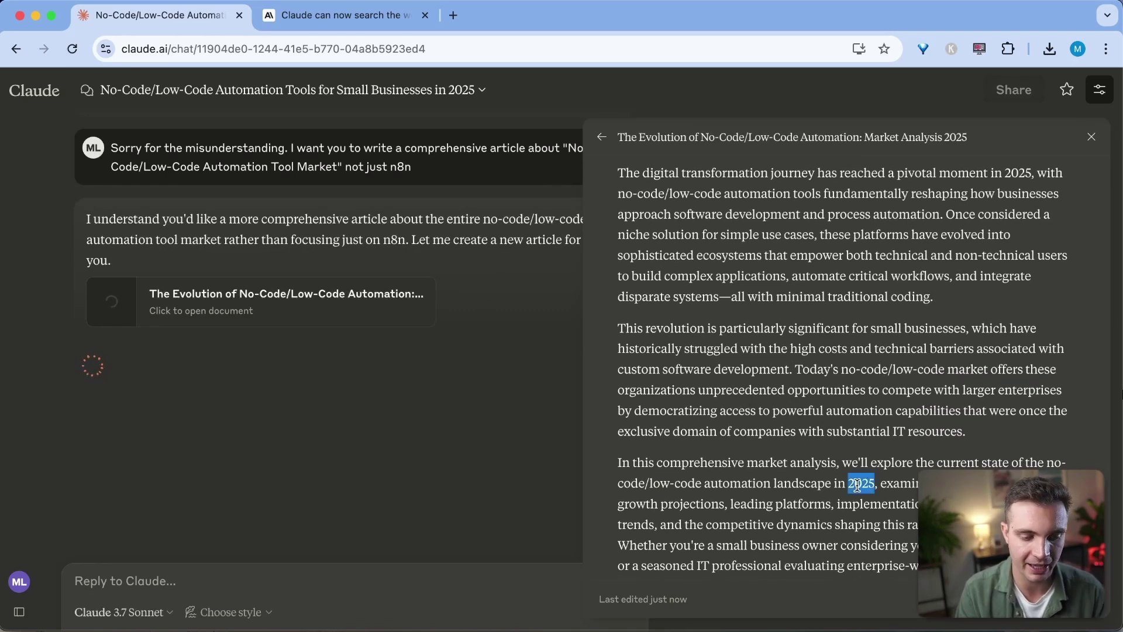
double_click(867, 483)
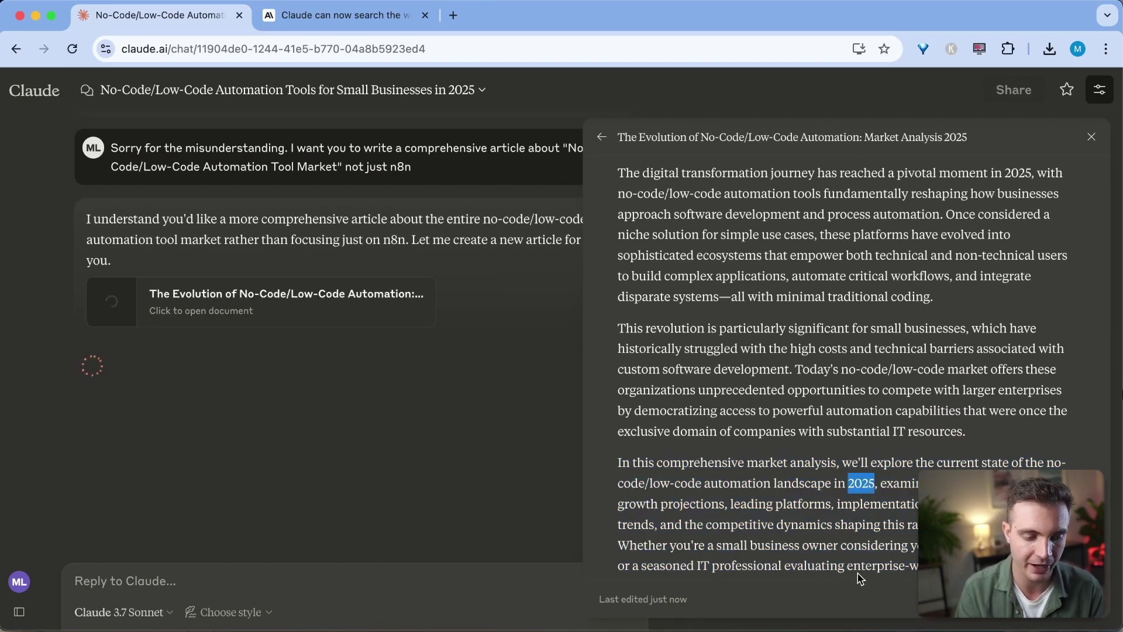
scroll(849, 506, down, 10)
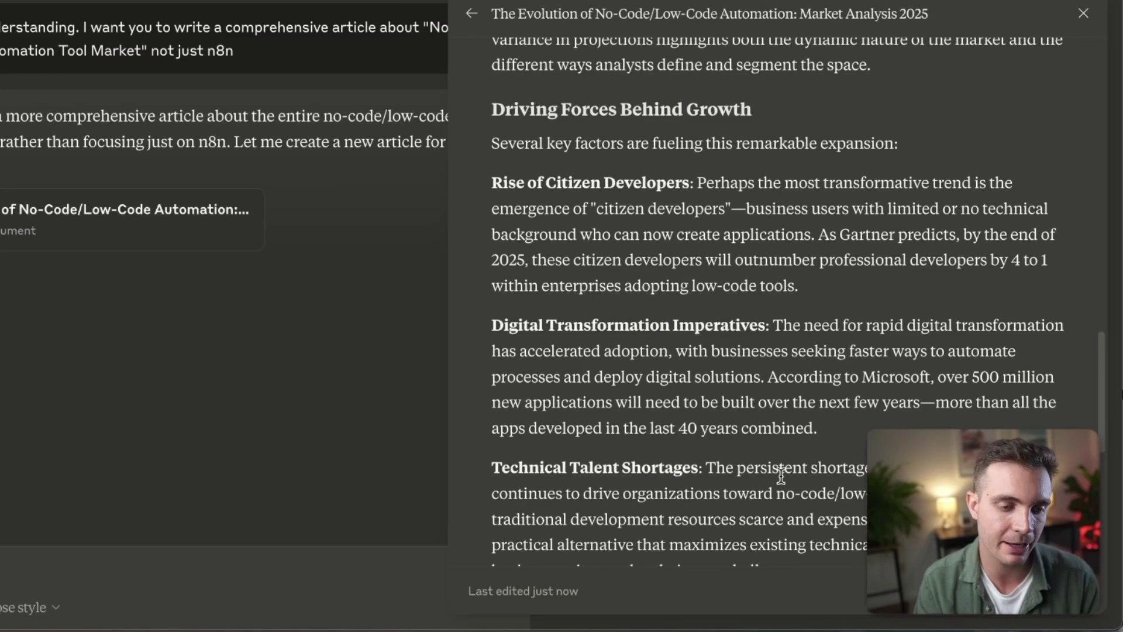
scroll(780, 475, down, 8)
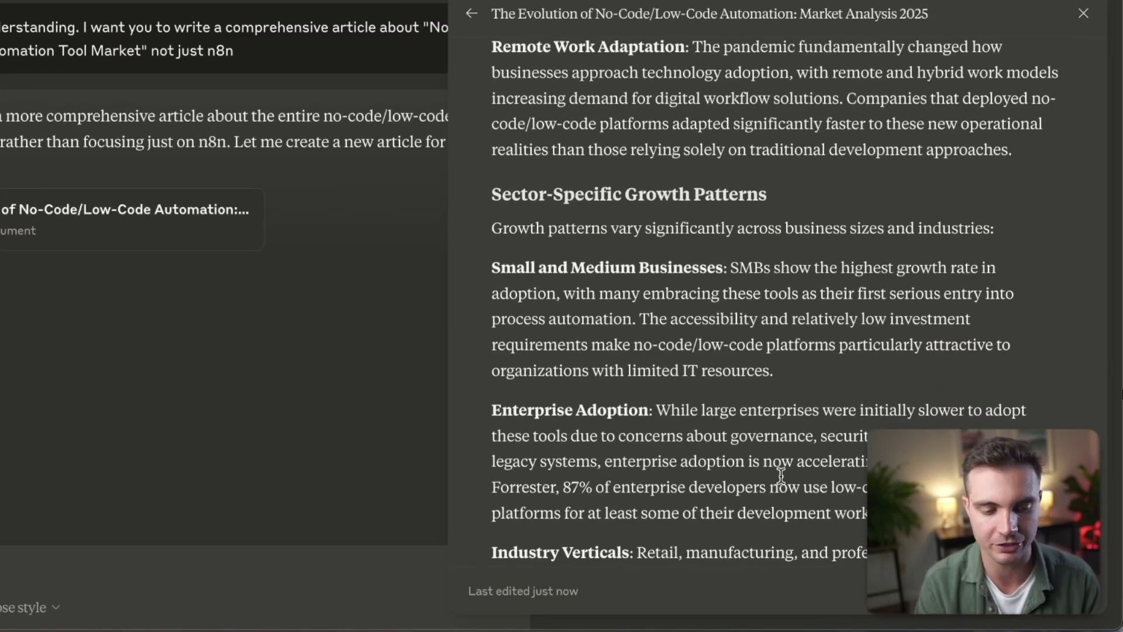
scroll(781, 475, down, 2)
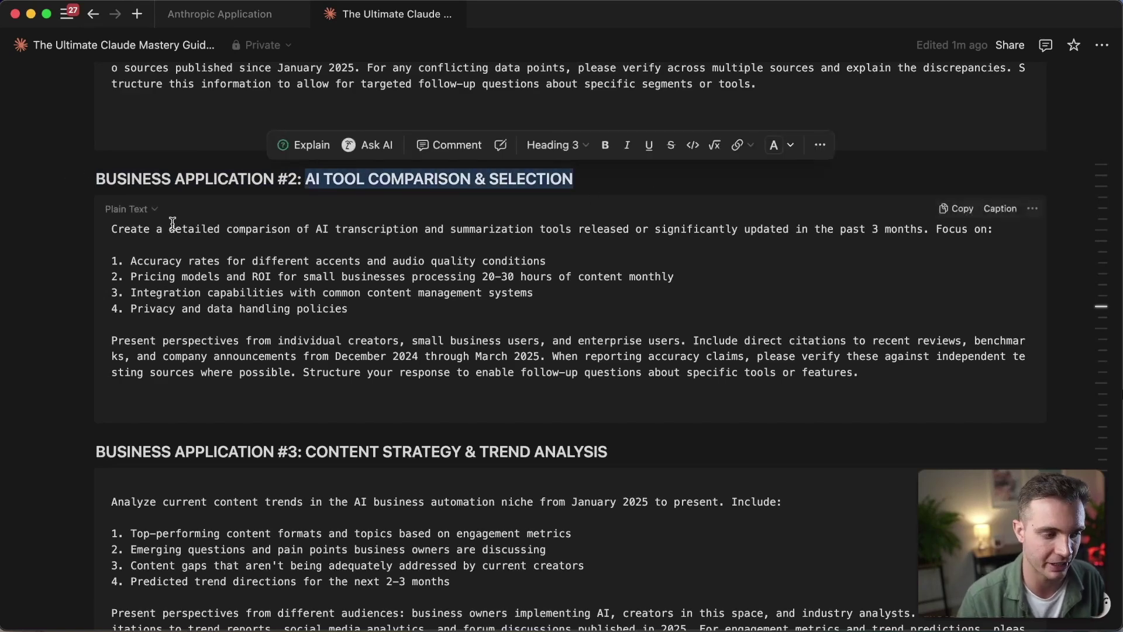
Step: Review the AI Tool Comparison prompt's four focus points, including accuracy, pricing and privacy
click(111, 229)
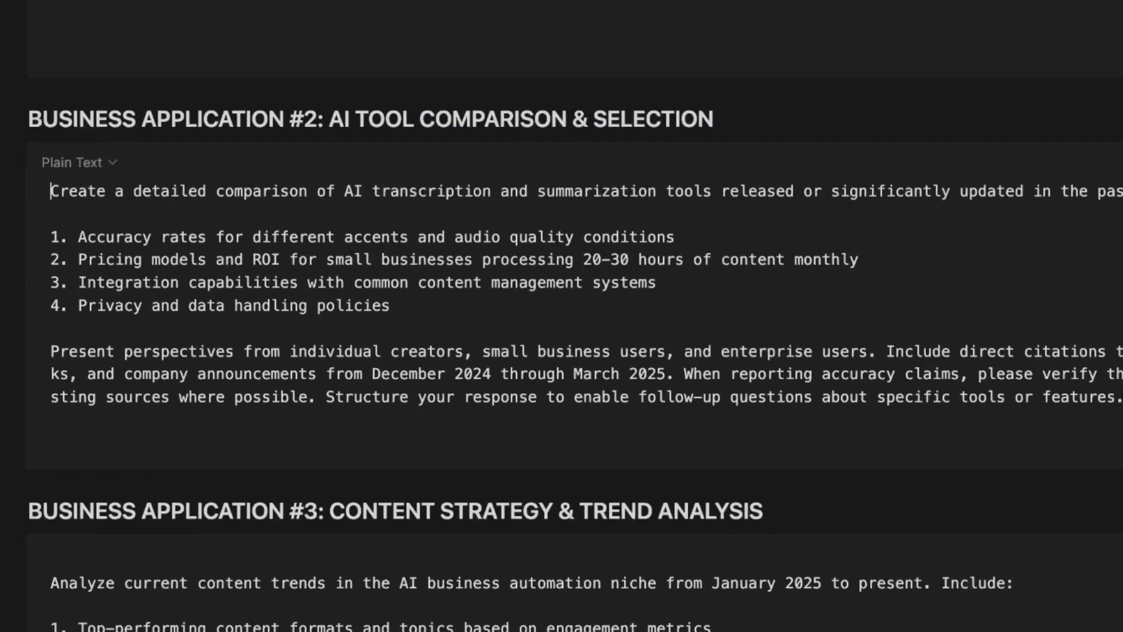
double_click(87, 237)
drag(87, 237, 586, 312)
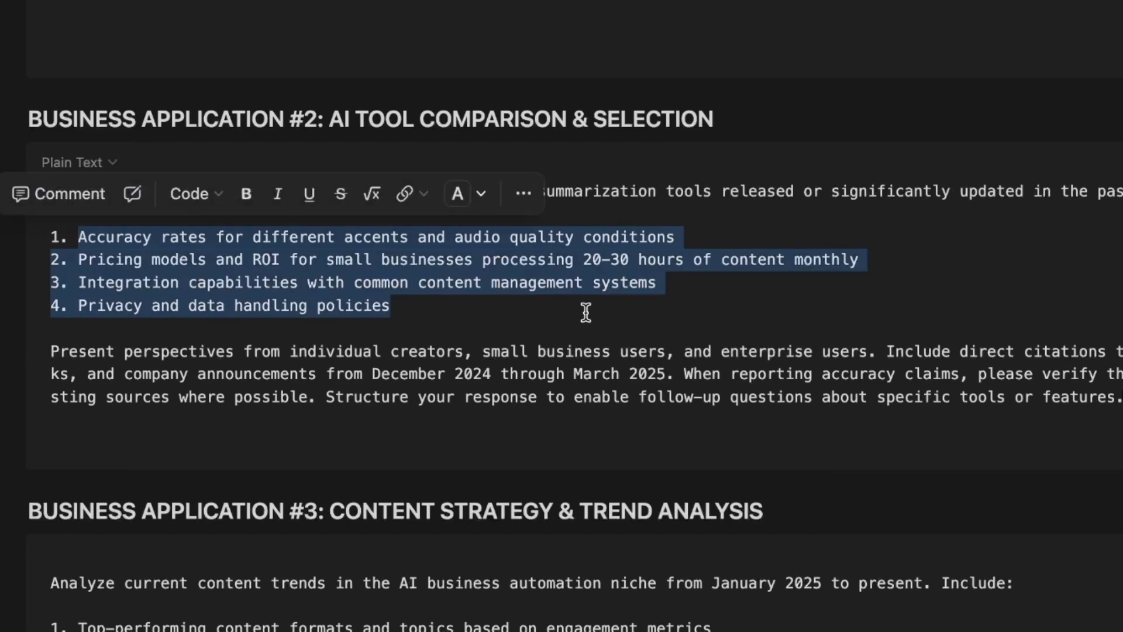
drag(78, 237, 400, 237)
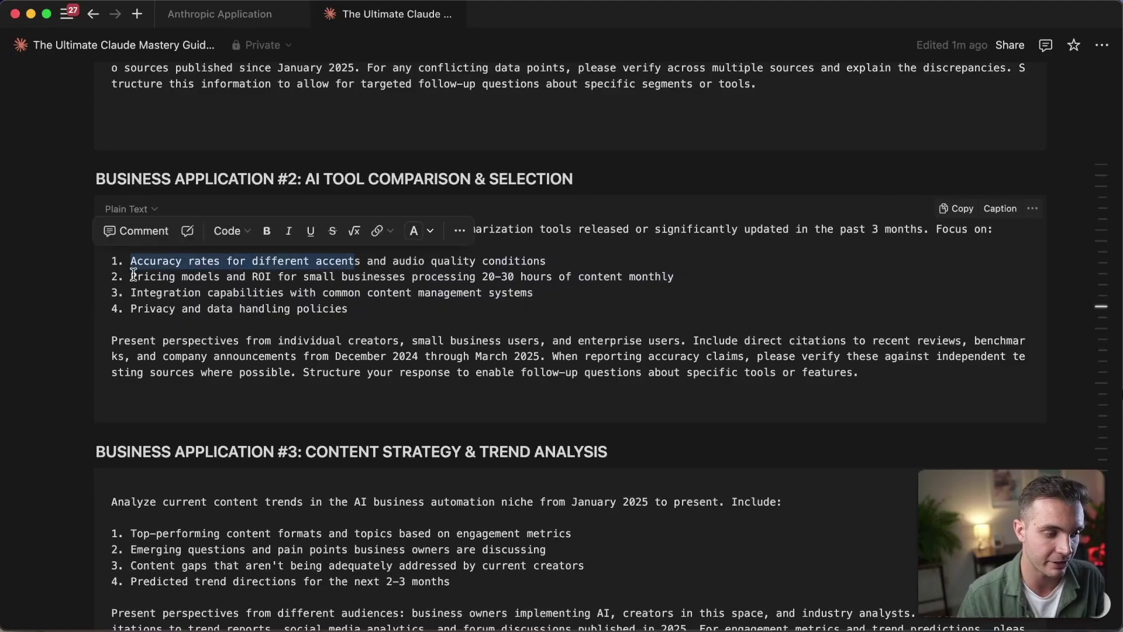
drag(133, 274, 220, 277)
drag(131, 308, 349, 308)
click(374, 311)
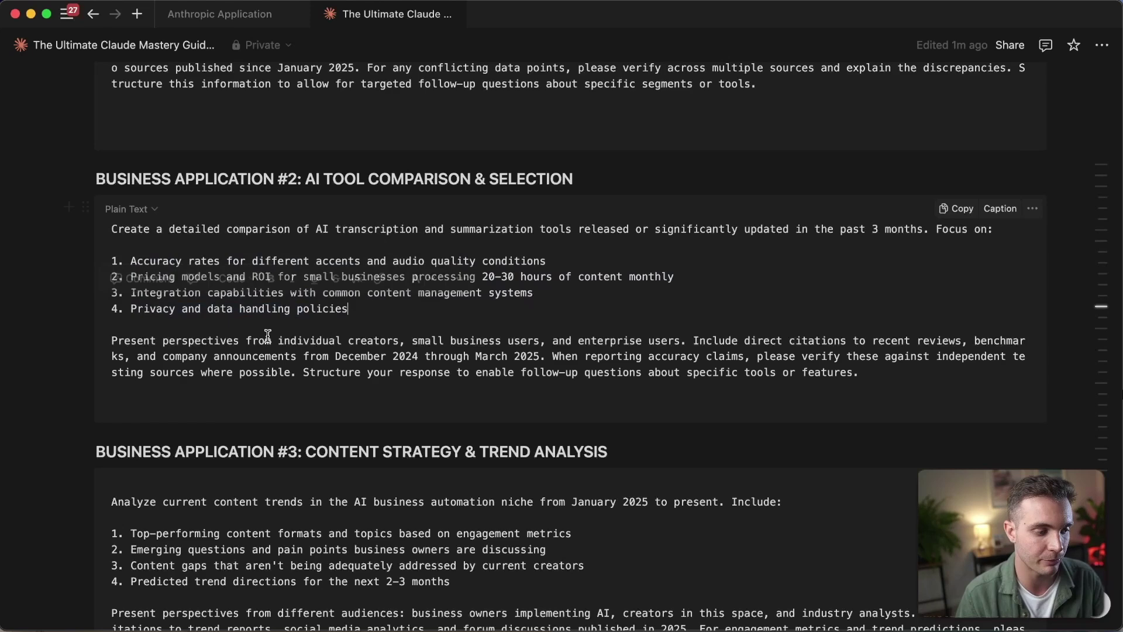
Step: Check the citations paragraph and December 2024–March 2025 range, then copy the prompt
drag(110, 340, 897, 375)
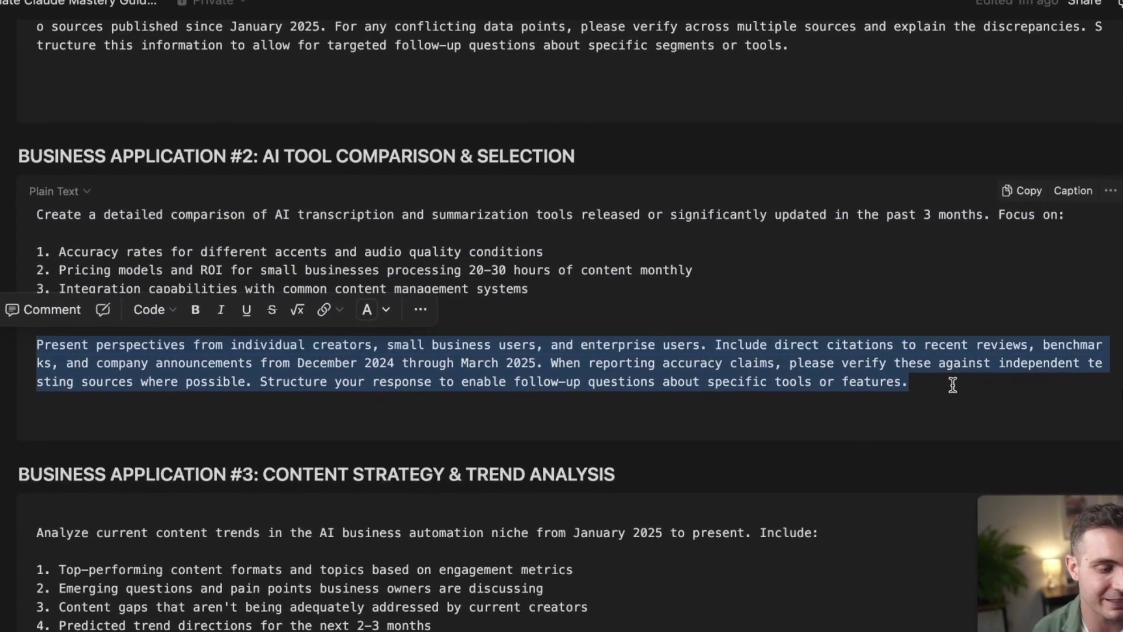
click(953, 384)
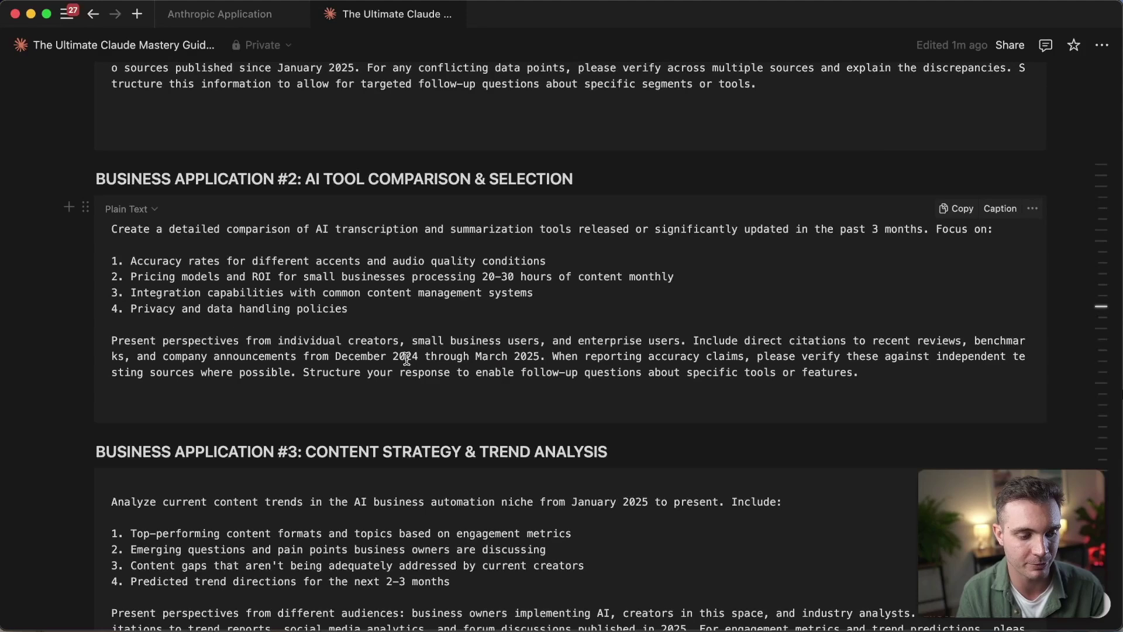
drag(391, 357, 572, 356)
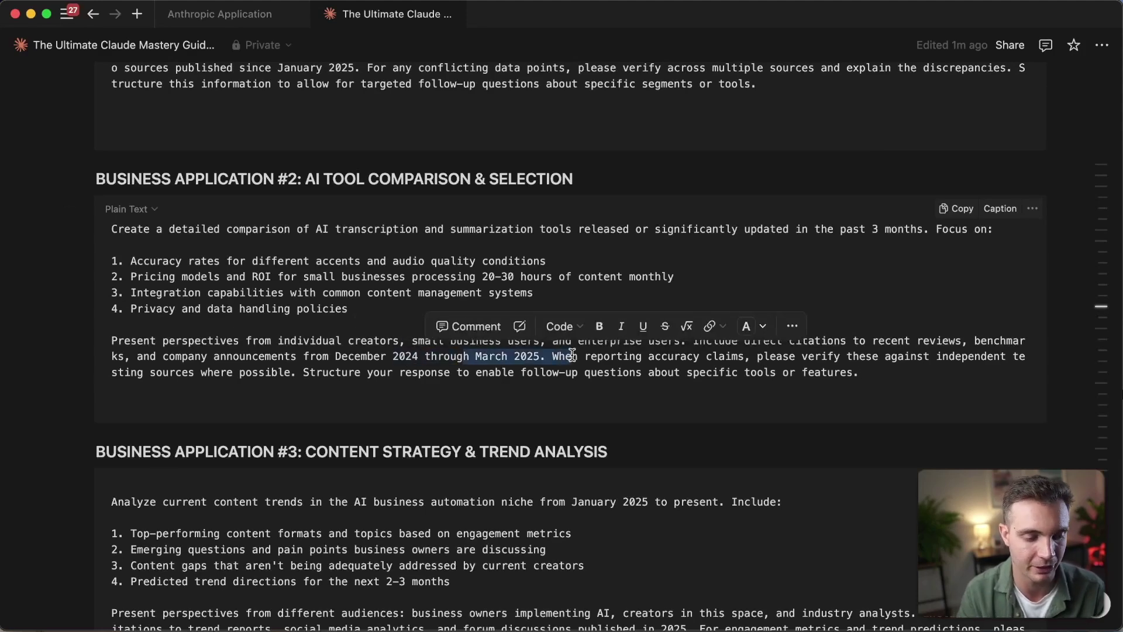
click(572, 356)
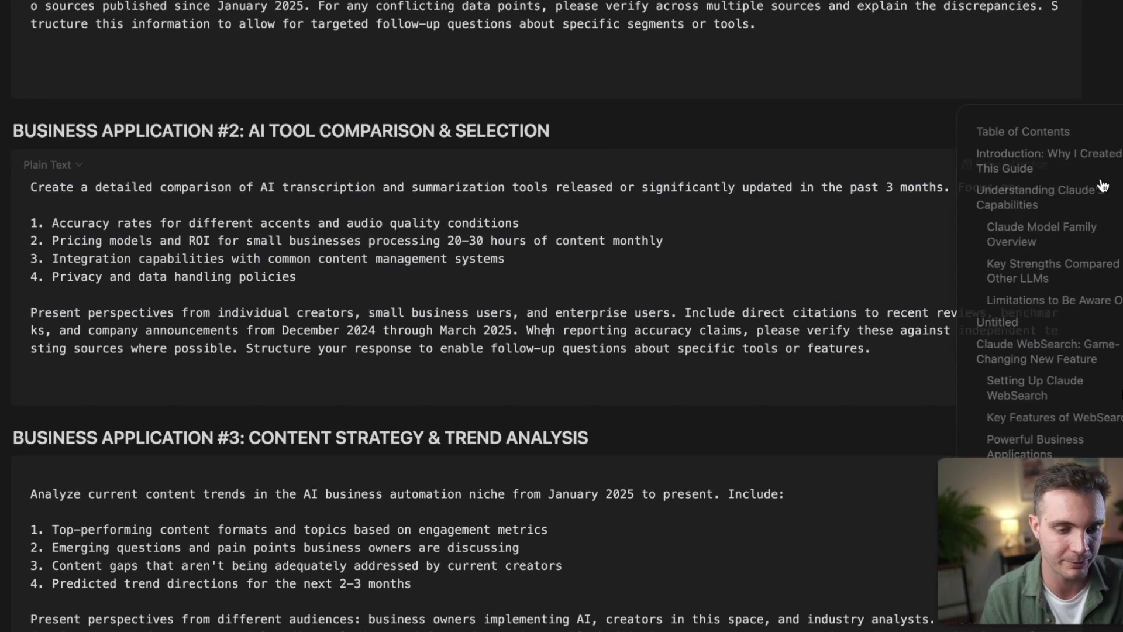
click(987, 166)
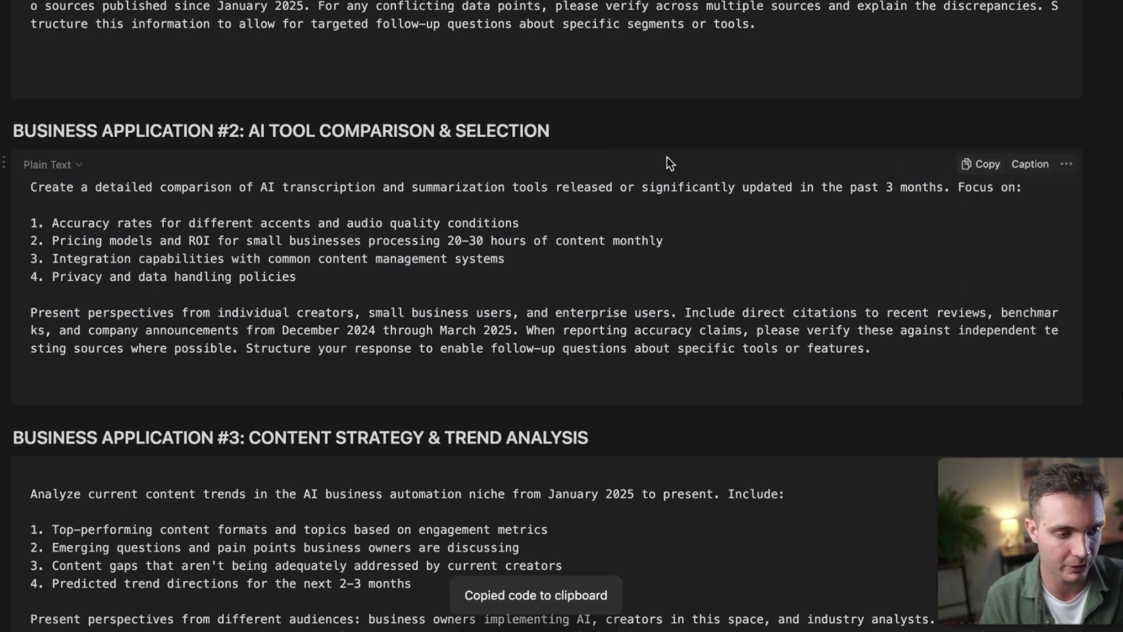
key(super+Tab)
key(super+Tab)
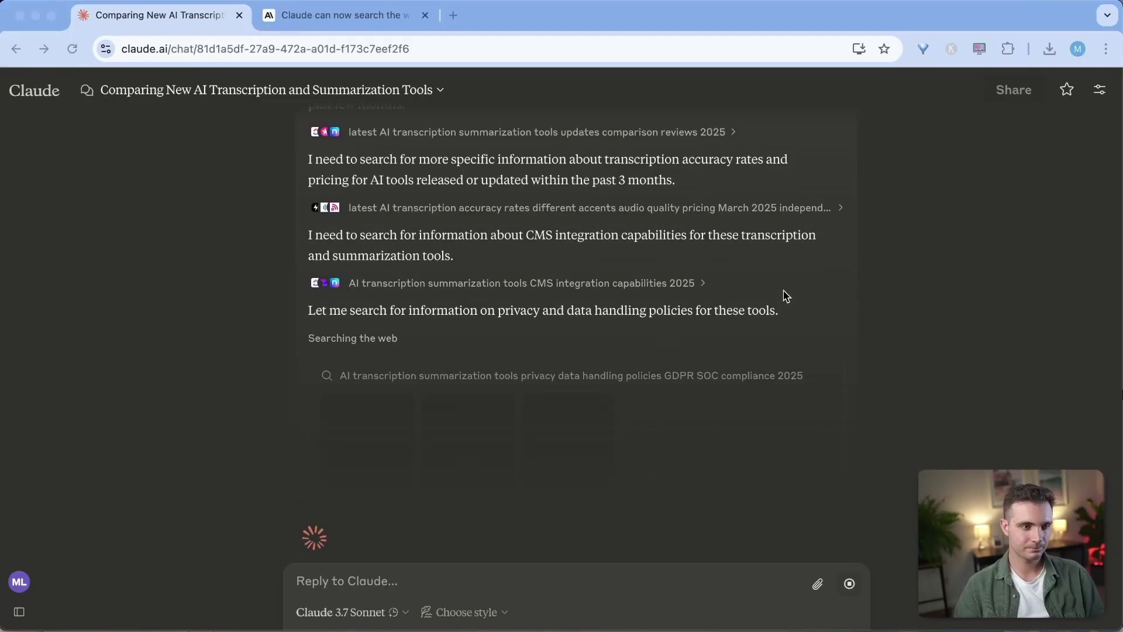
scroll(327, 273, up, 10)
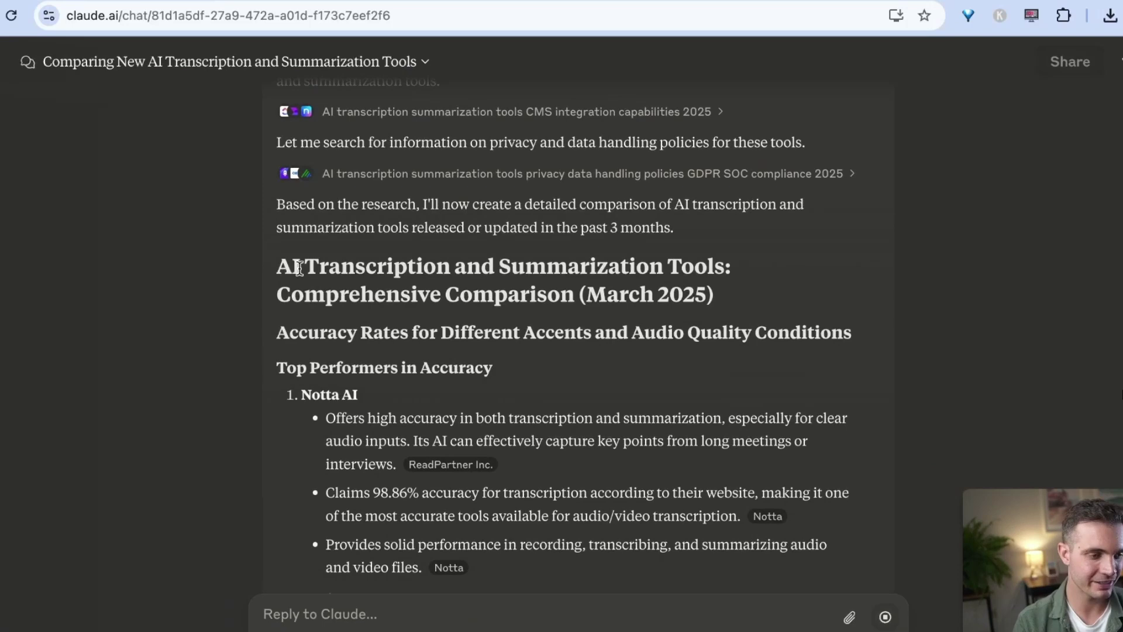
drag(275, 261, 832, 283)
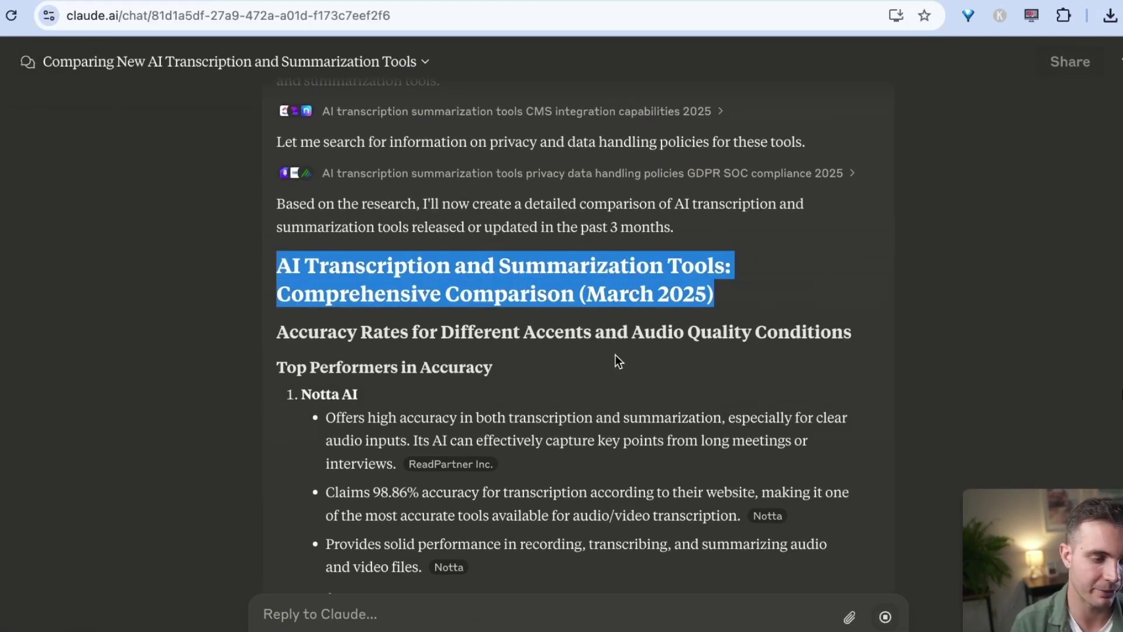
scroll(563, 395, down, 3)
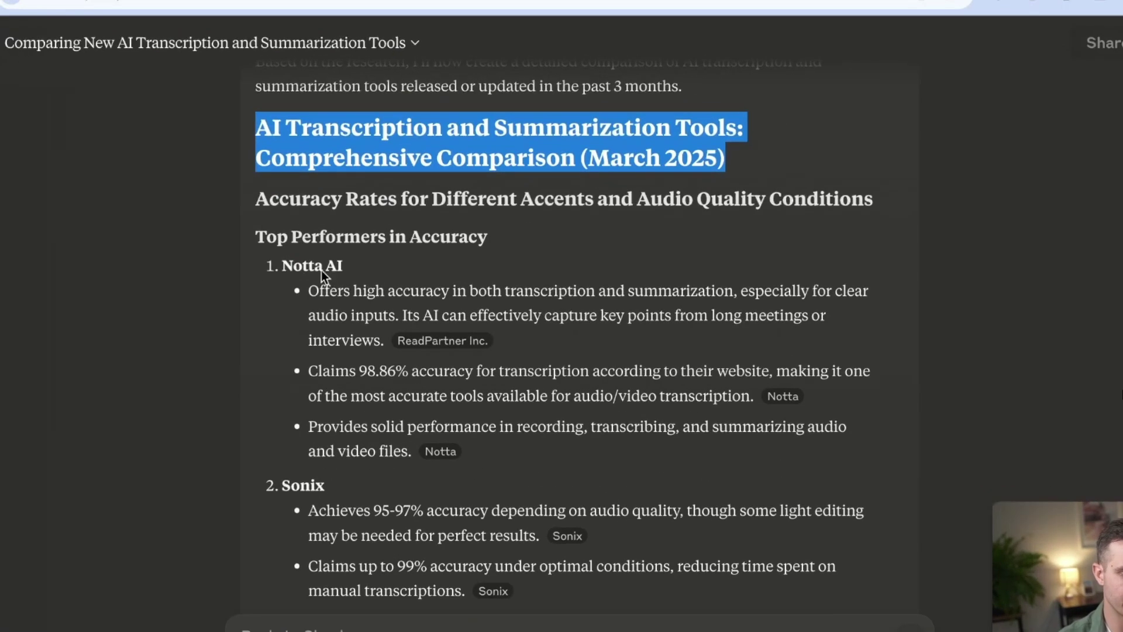
scroll(445, 404, down, 6)
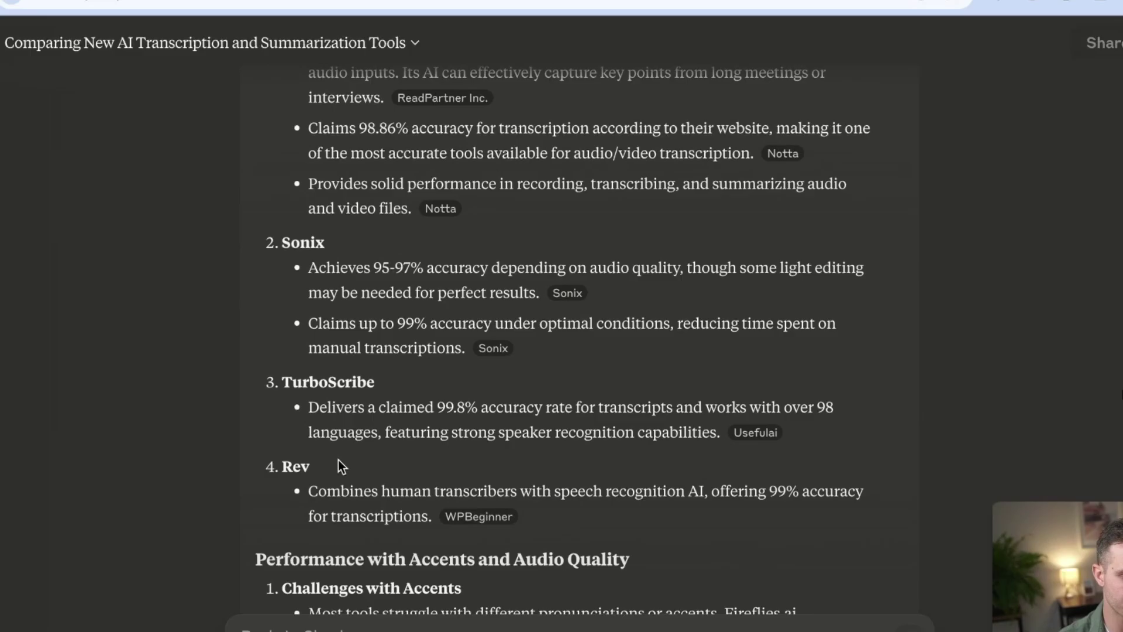
scroll(338, 459, down, 5)
scroll(399, 444, down, 4)
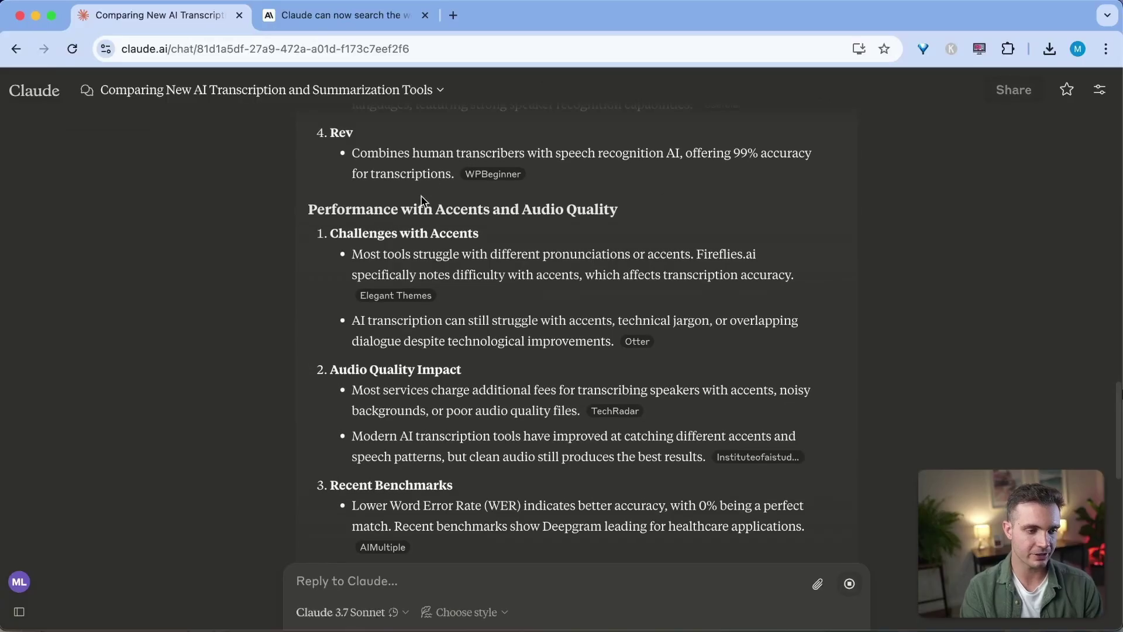
drag(312, 204, 625, 211)
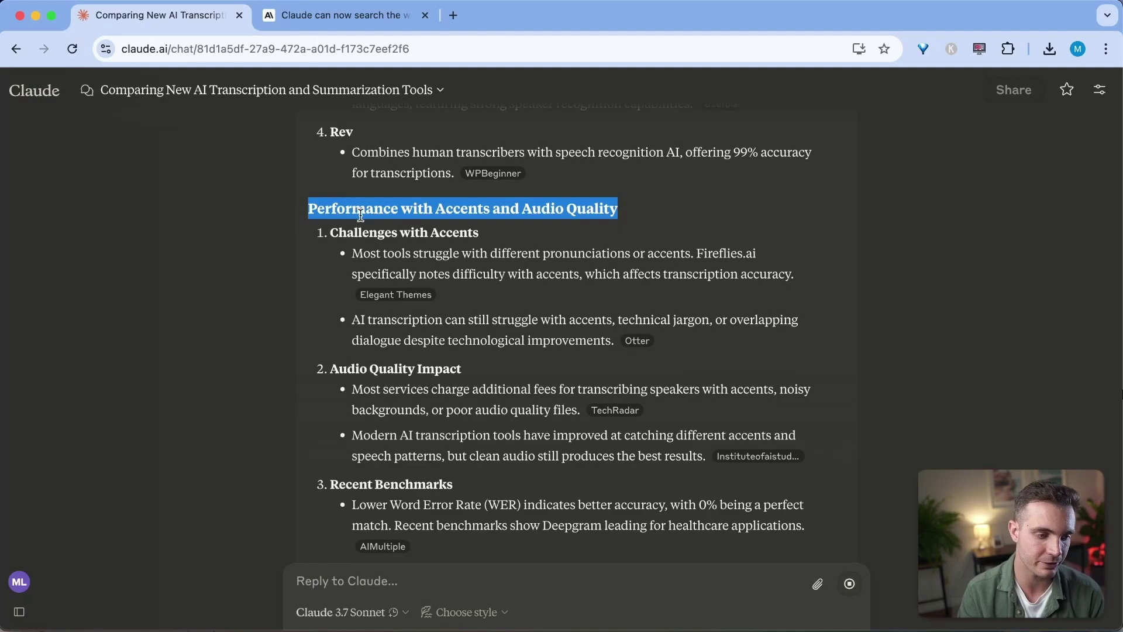
scroll(565, 358, down, 8)
scroll(565, 358, up, 1)
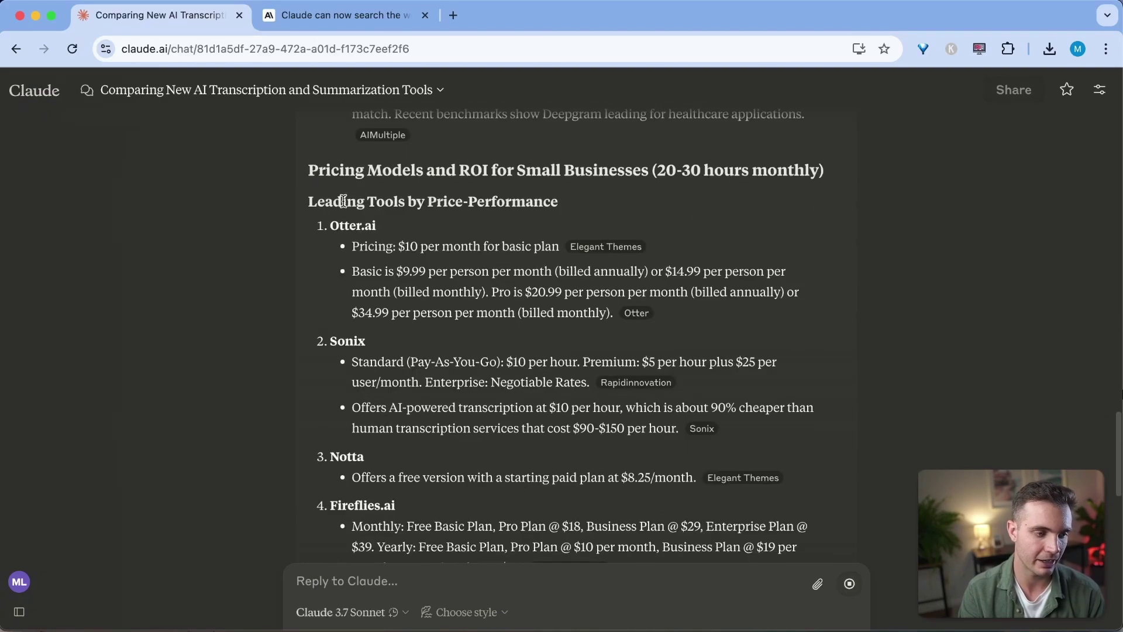
drag(309, 171, 542, 179)
scroll(491, 409, down, 10)
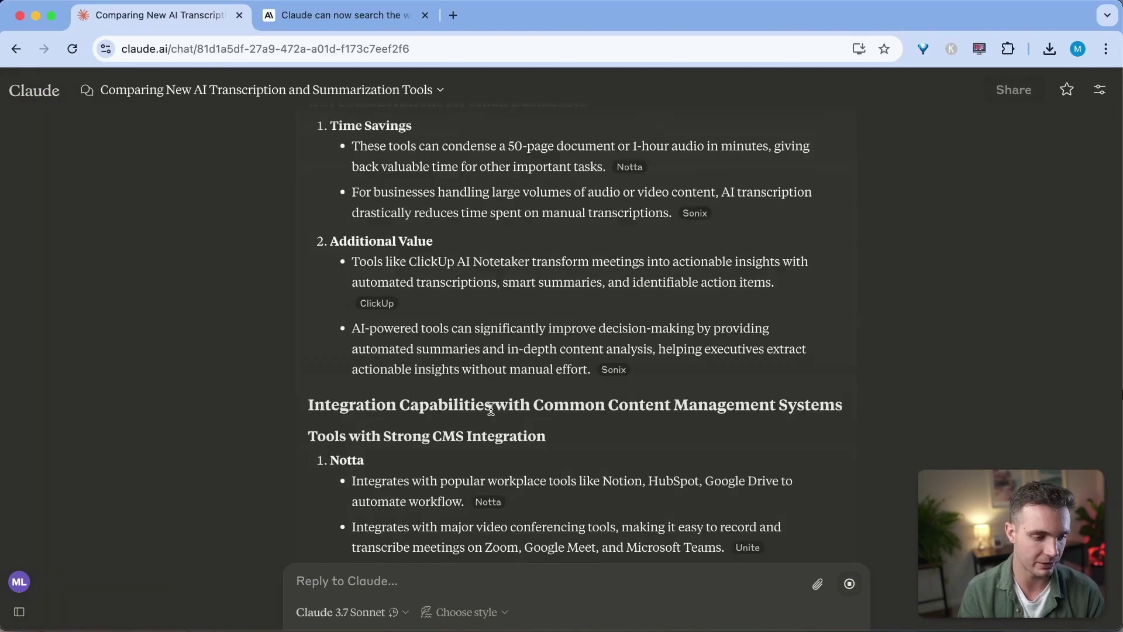
scroll(488, 409, down, 10)
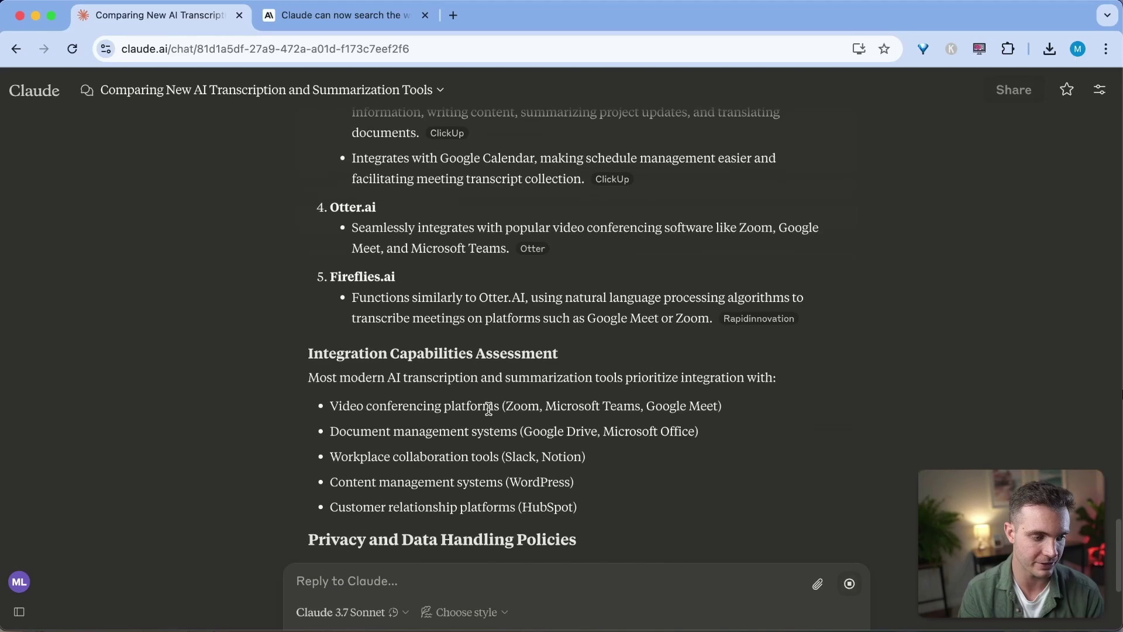
scroll(489, 409, down, 5)
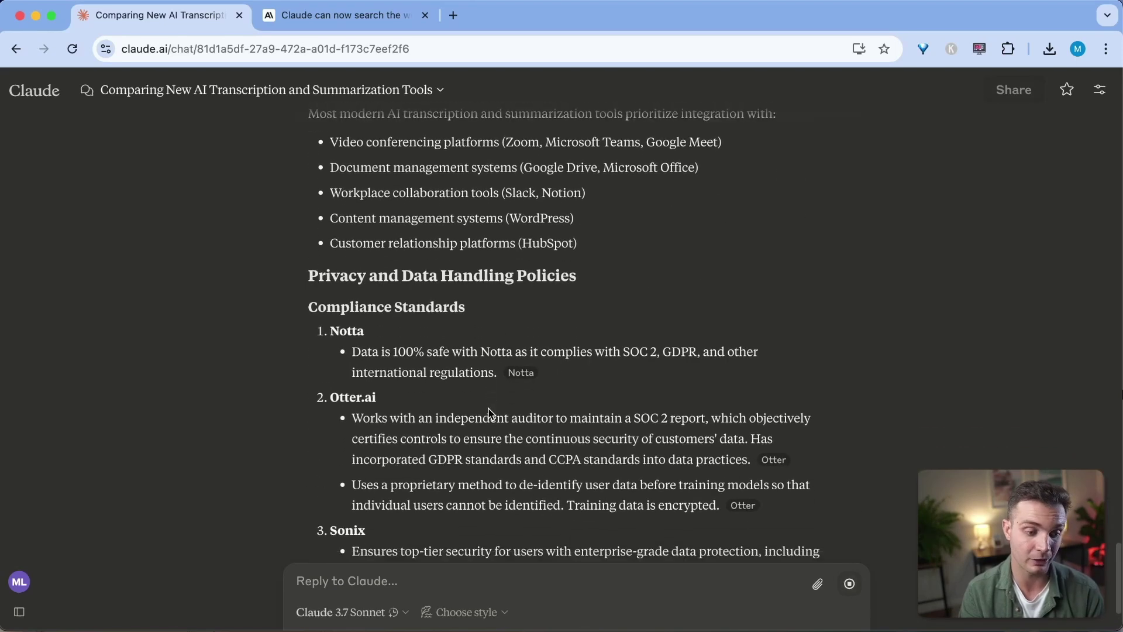
scroll(488, 412, up, 1)
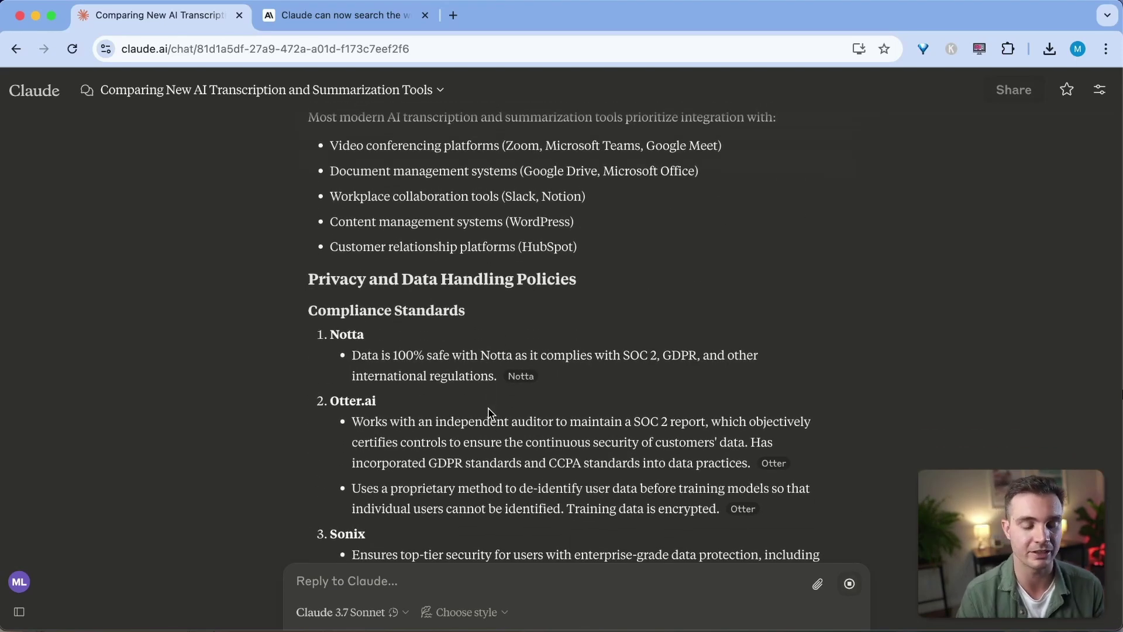
scroll(488, 411, up, 8)
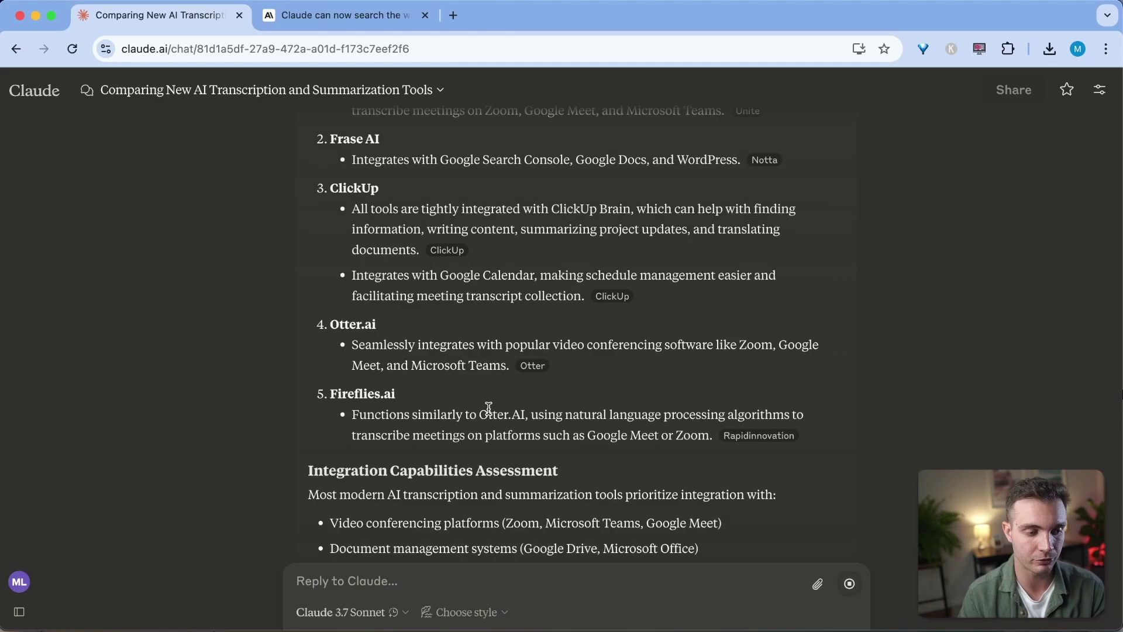
scroll(488, 409, up, 10)
scroll(489, 412, down, 5)
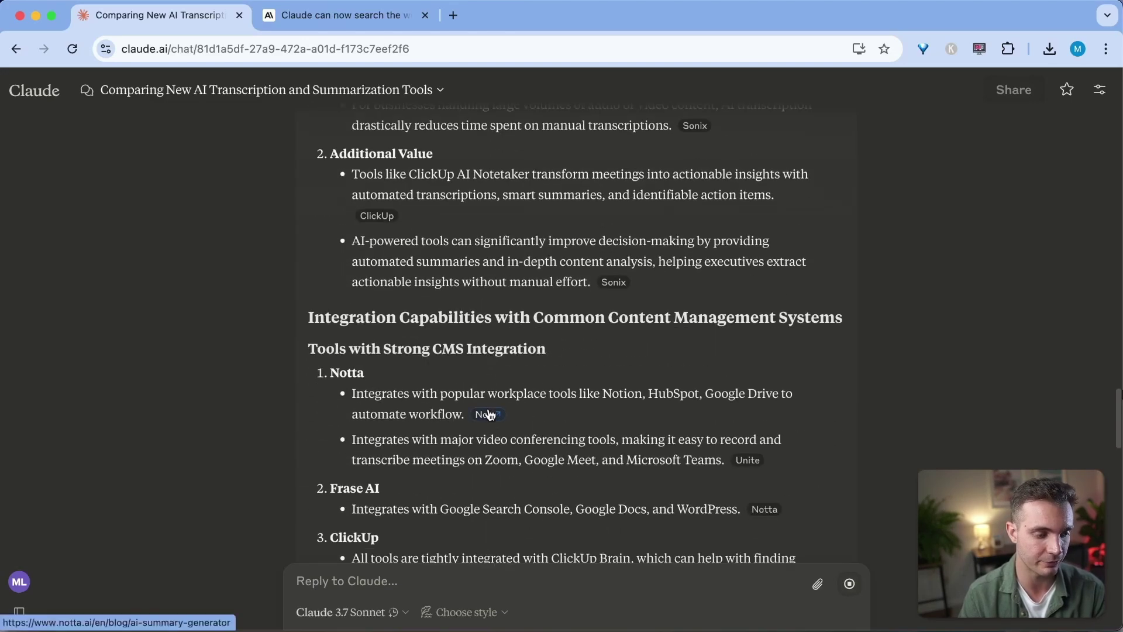
scroll(490, 414, up, 5)
scroll(358, 220, up, 5)
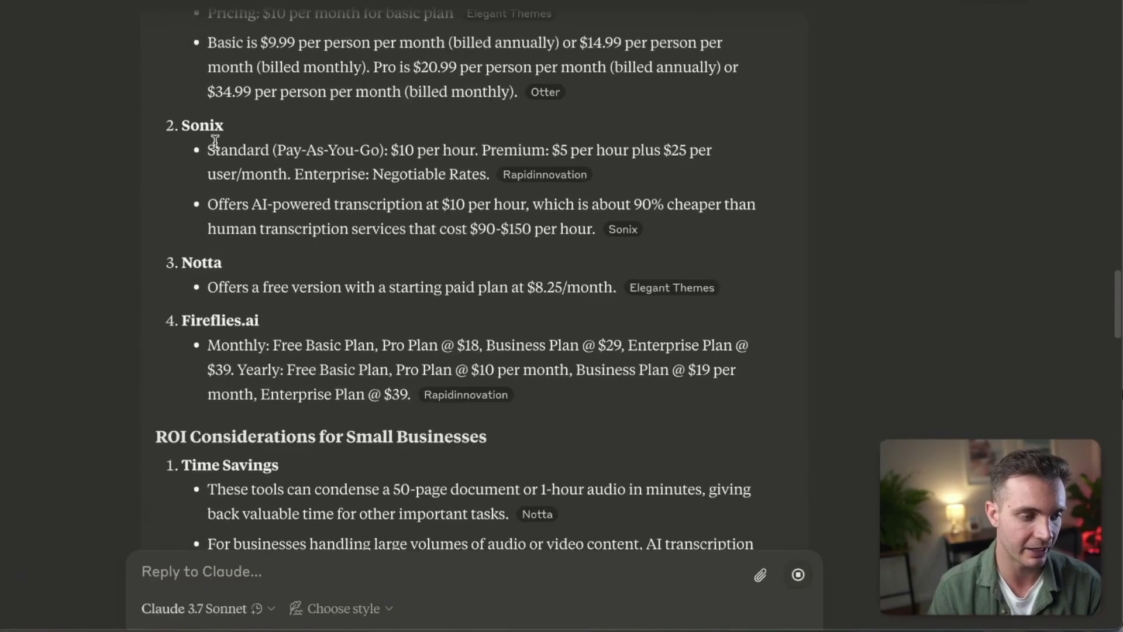
scroll(210, 149, up, 1)
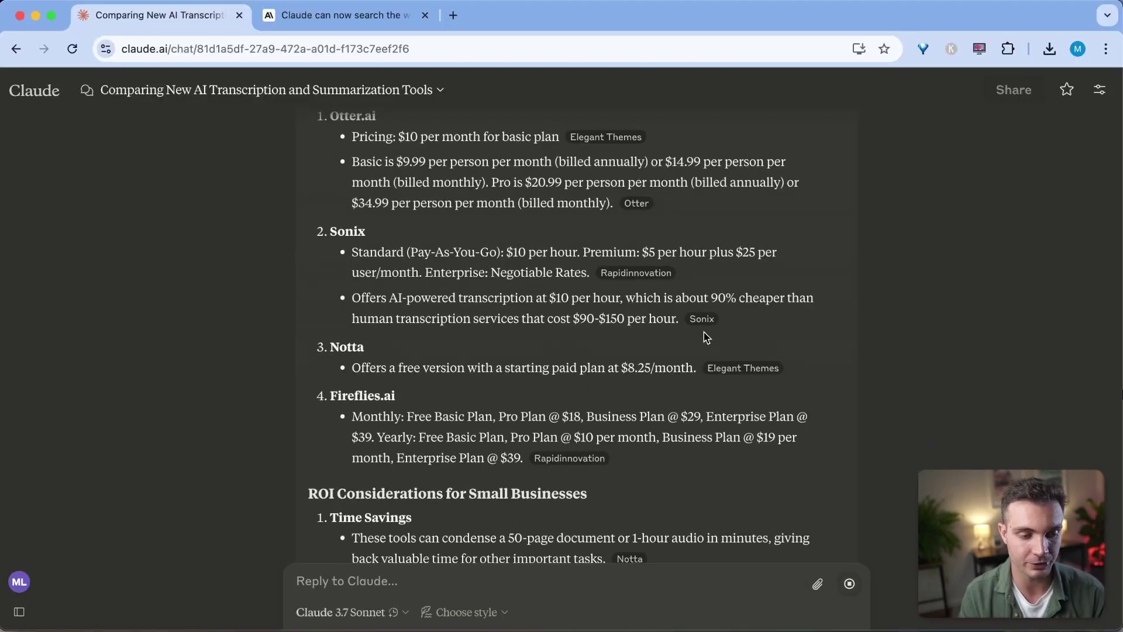
mouse_move(662, 329)
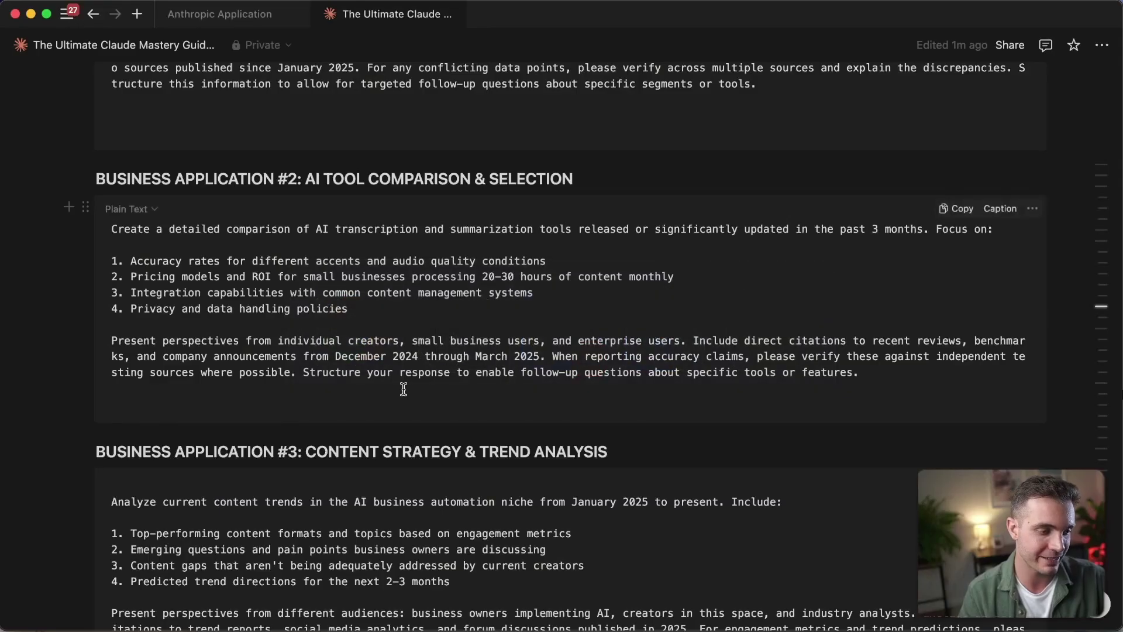
Step: Copy the Business Application #3 content strategy and trend analysis prompt from the Notion guide
scroll(404, 389, down, 4)
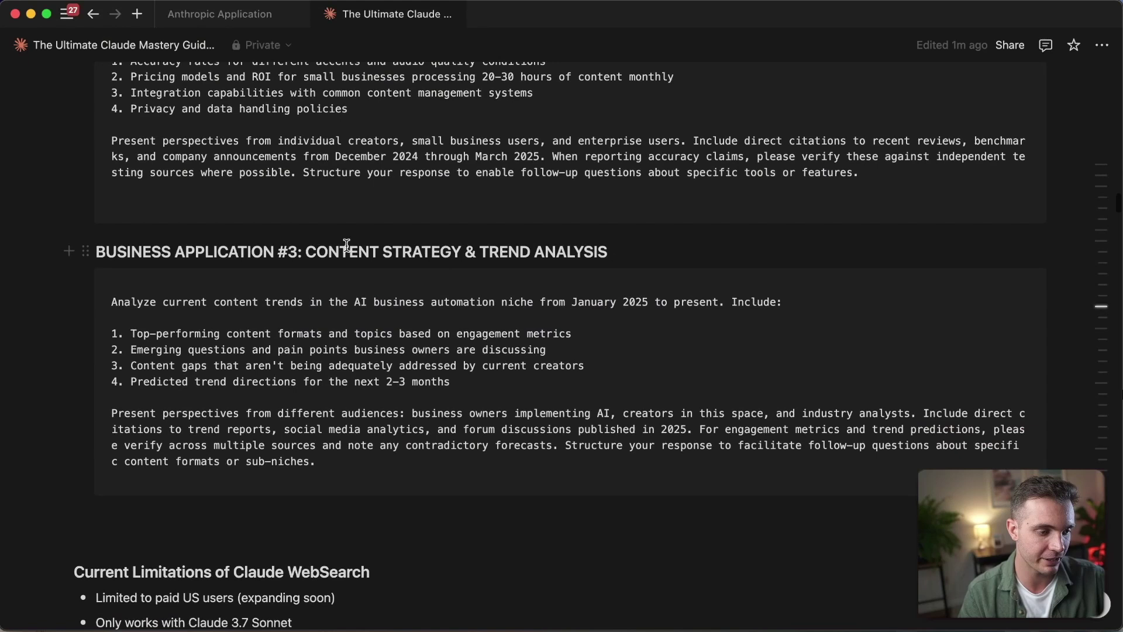
click(656, 248)
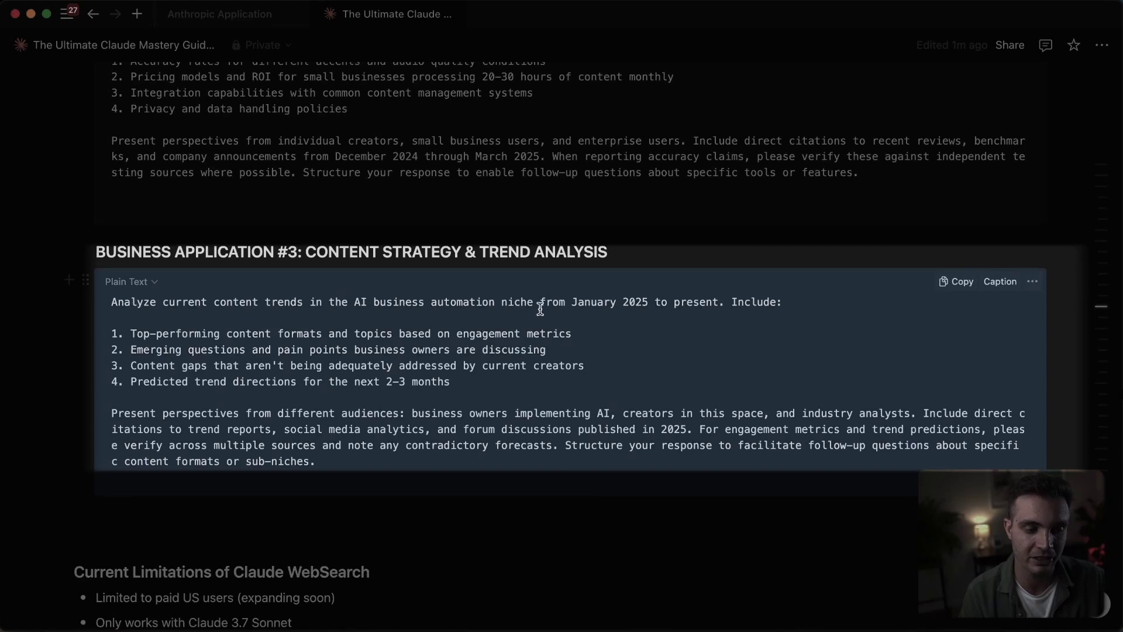
click(596, 305)
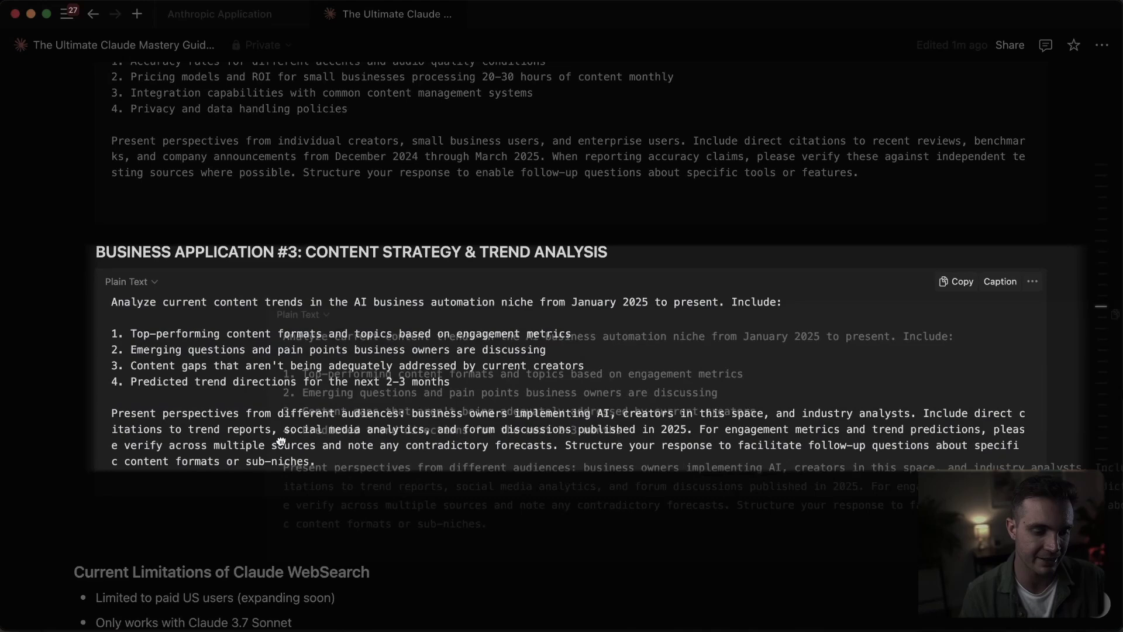
double_click(291, 446)
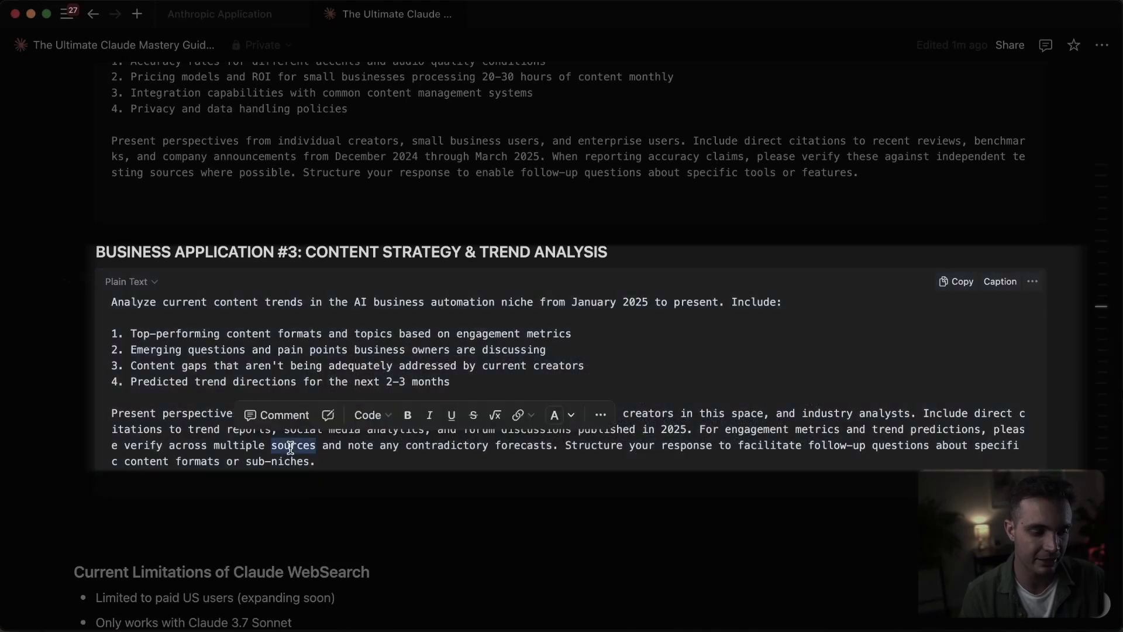
triple_click(338, 439)
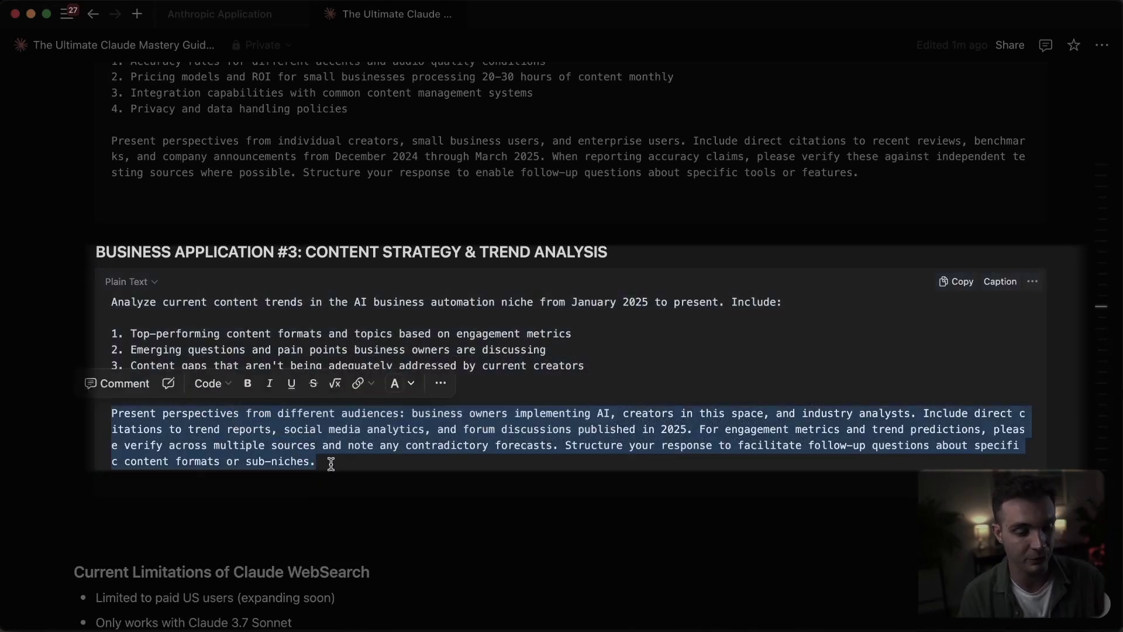
click(333, 464)
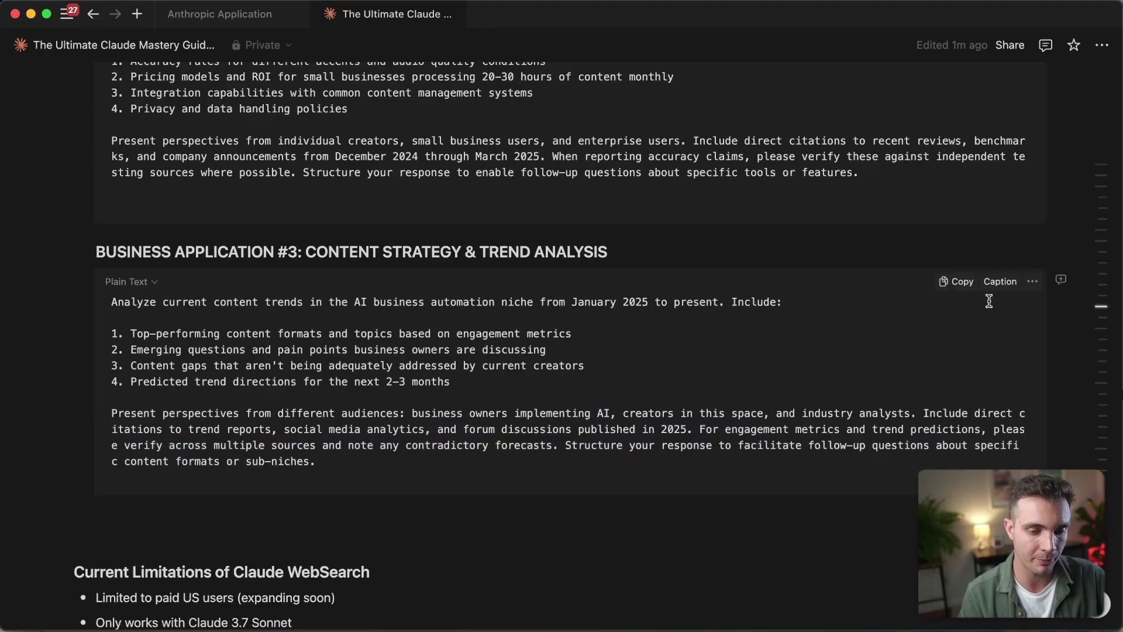
click(957, 281)
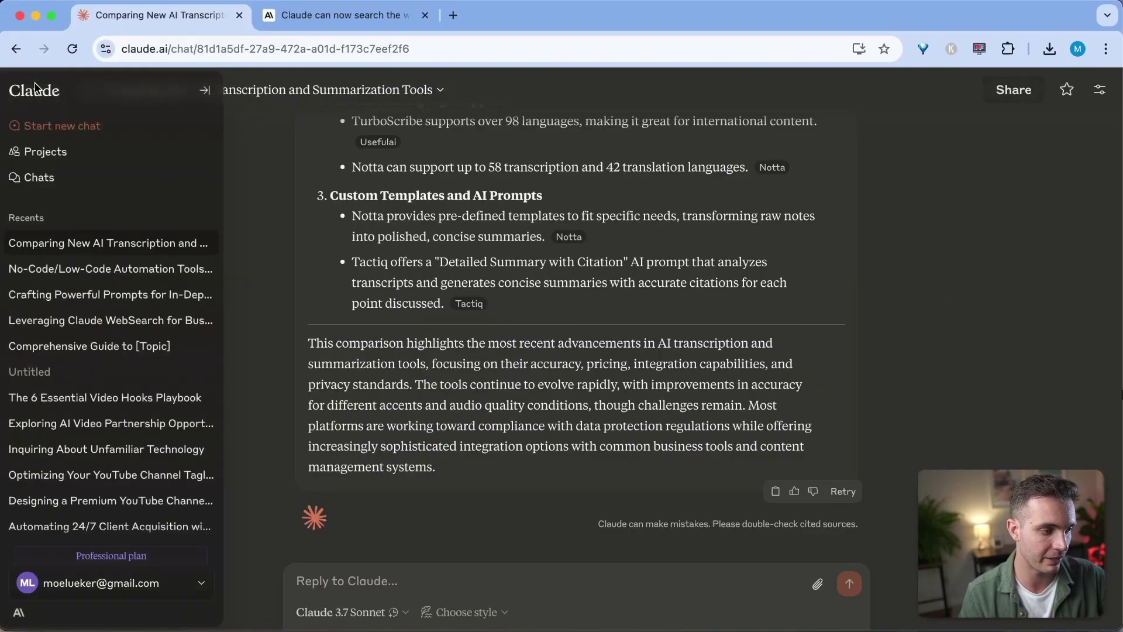
Step: Send the copied content-trend prompt in a new chat, replying 'Yes, please search the web.'
click(61, 126)
key(super+v)
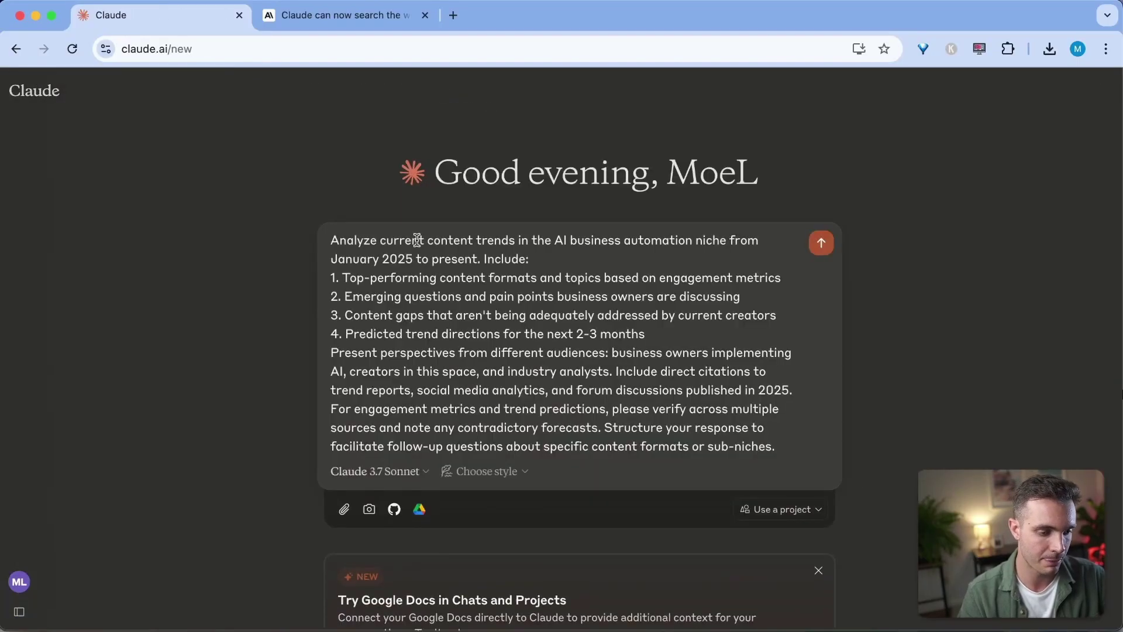
key(Return)
text(Yes, please search the web.)
drag(407, 417, 314, 416)
click(313, 460)
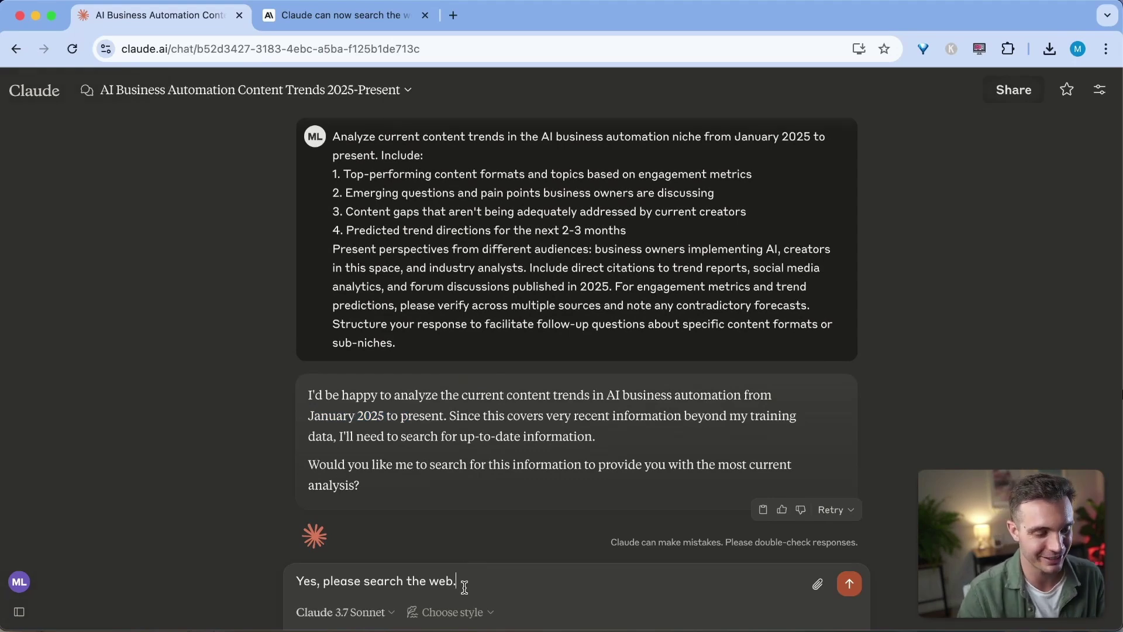
key(Return)
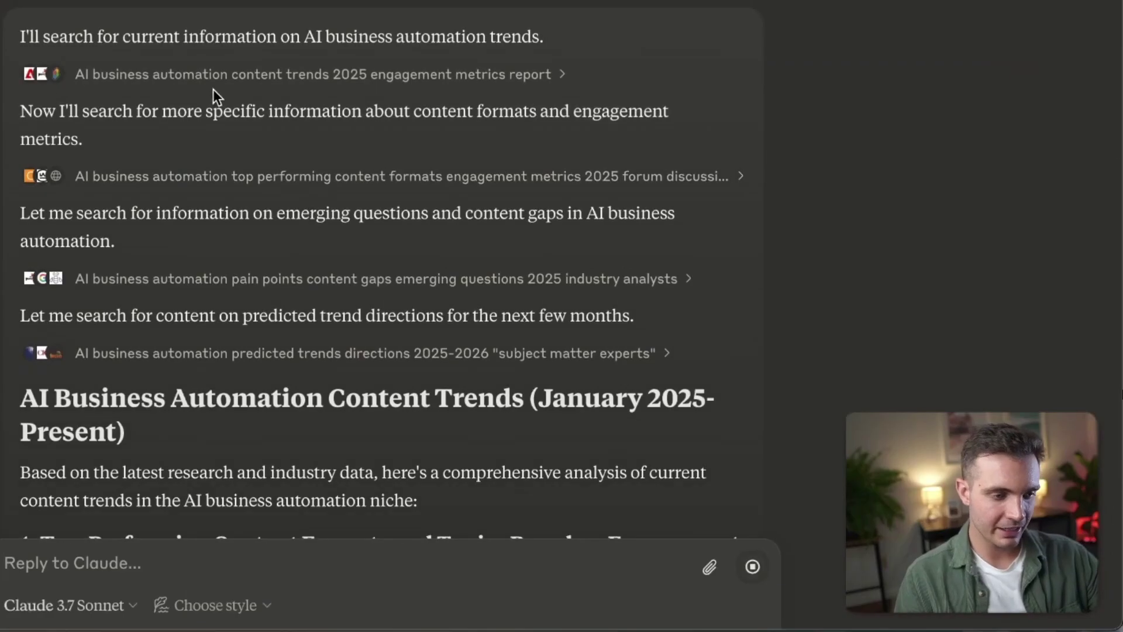
Step: Expand the source result lists of the first three web searches
click(418, 157)
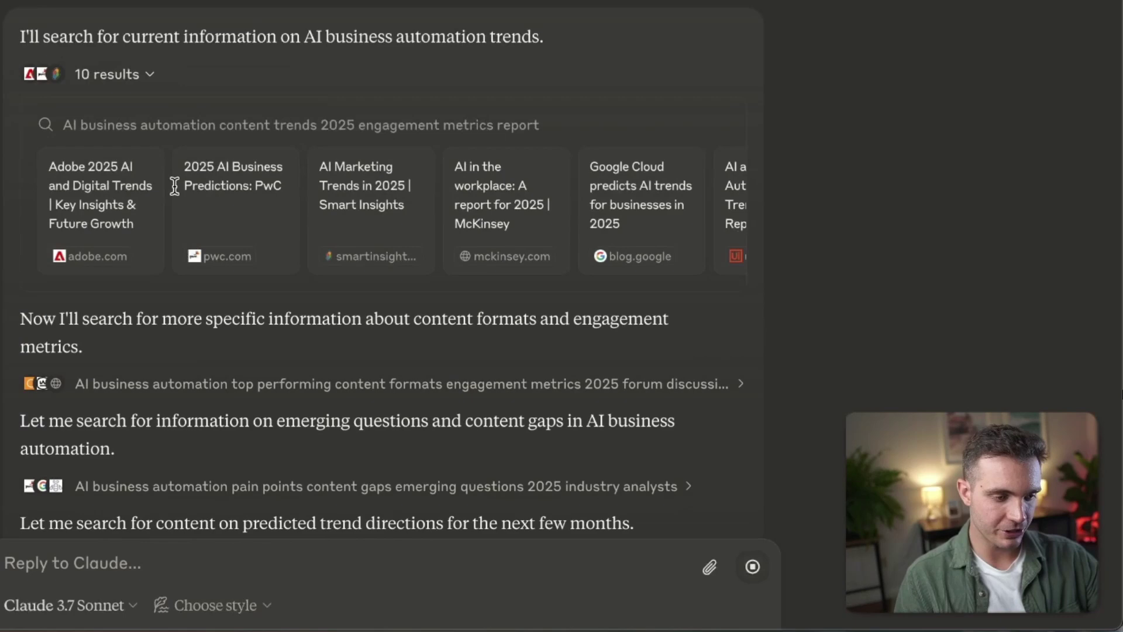
click(146, 382)
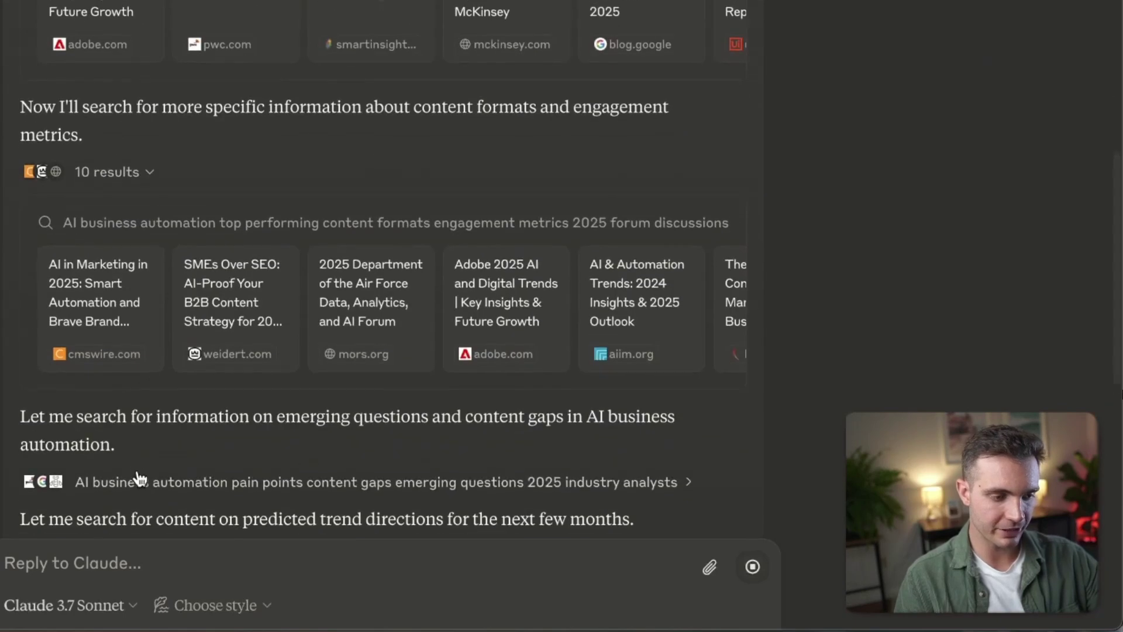
click(137, 482)
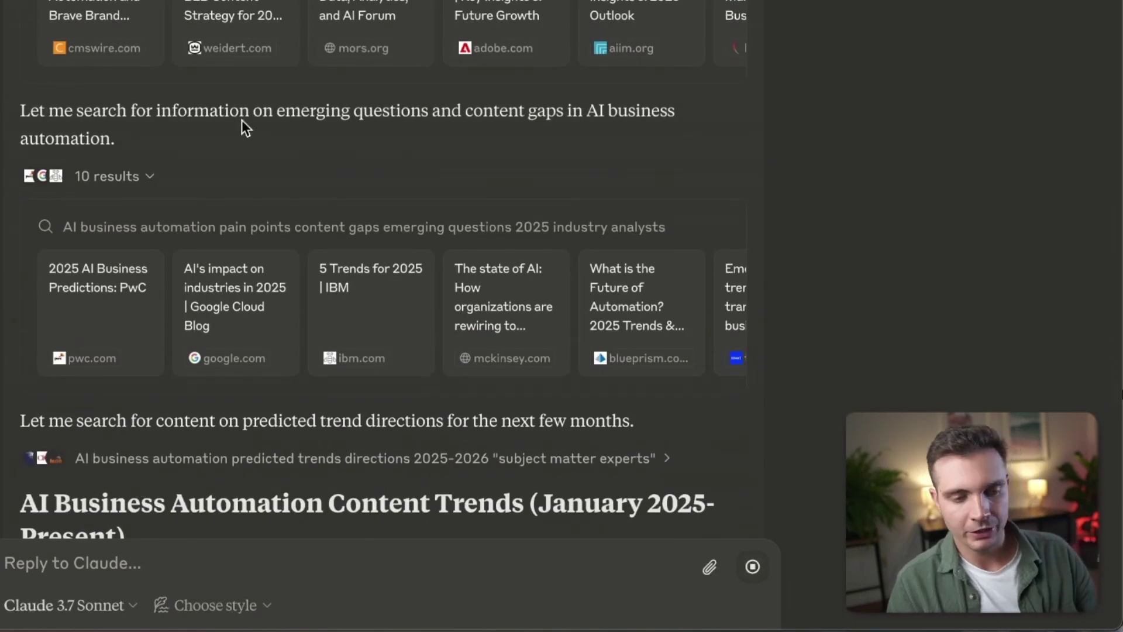
scroll(240, 120, up, 4)
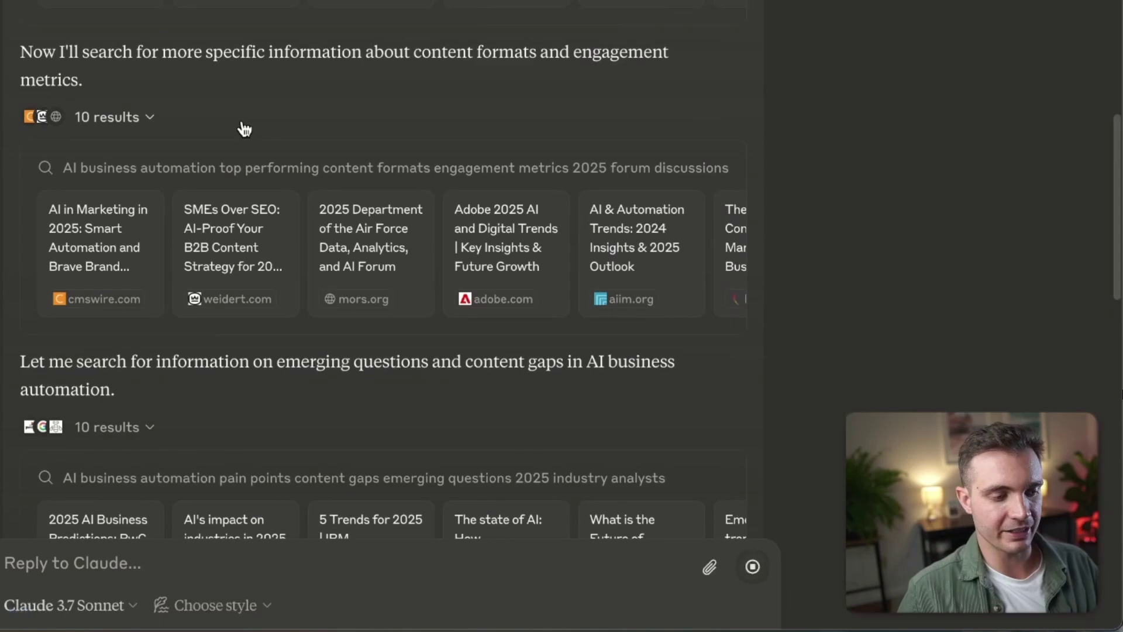
scroll(241, 120, up, 2)
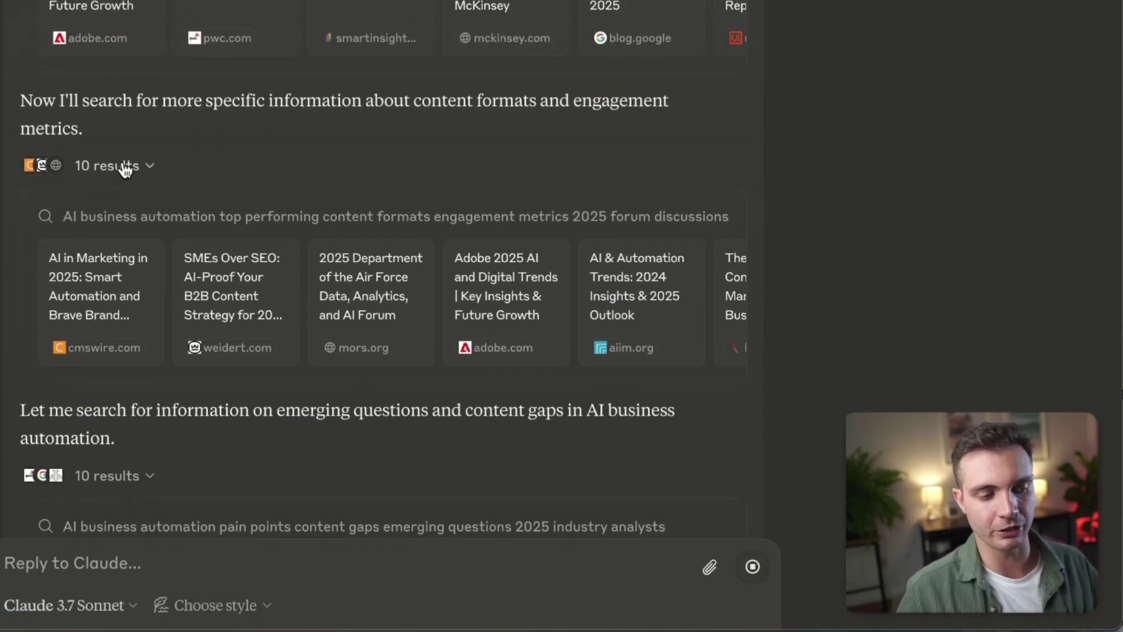
scroll(123, 167, down, 6)
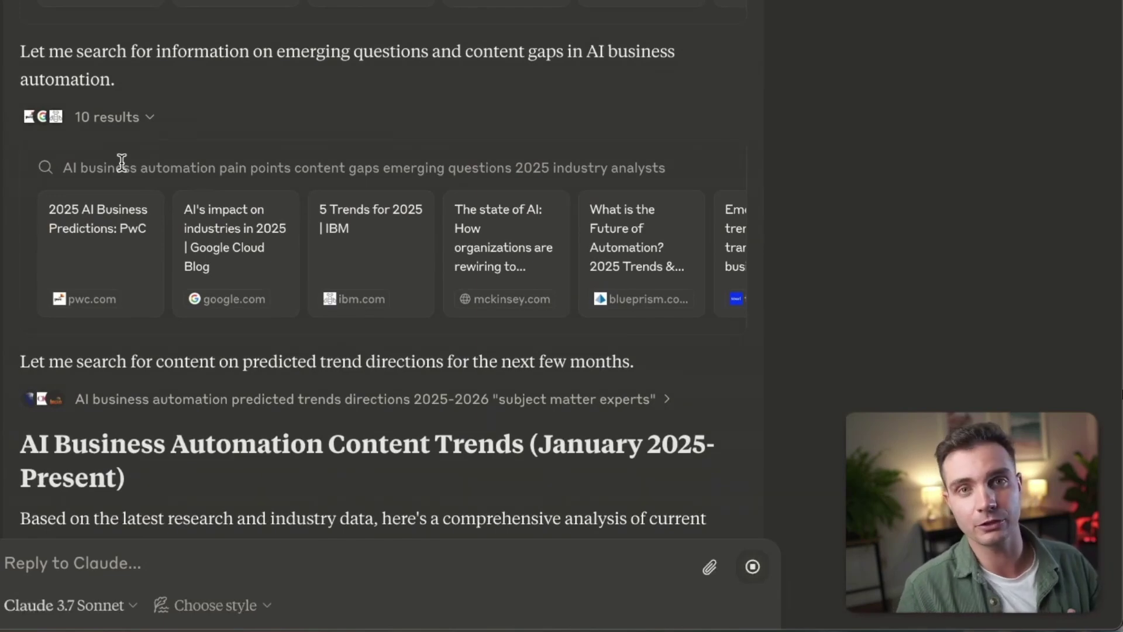
Step: Read through the AI Business Automation Content Trends report, highlighting its headings along the way
scroll(121, 162, down, 15)
scroll(121, 161, up, 9)
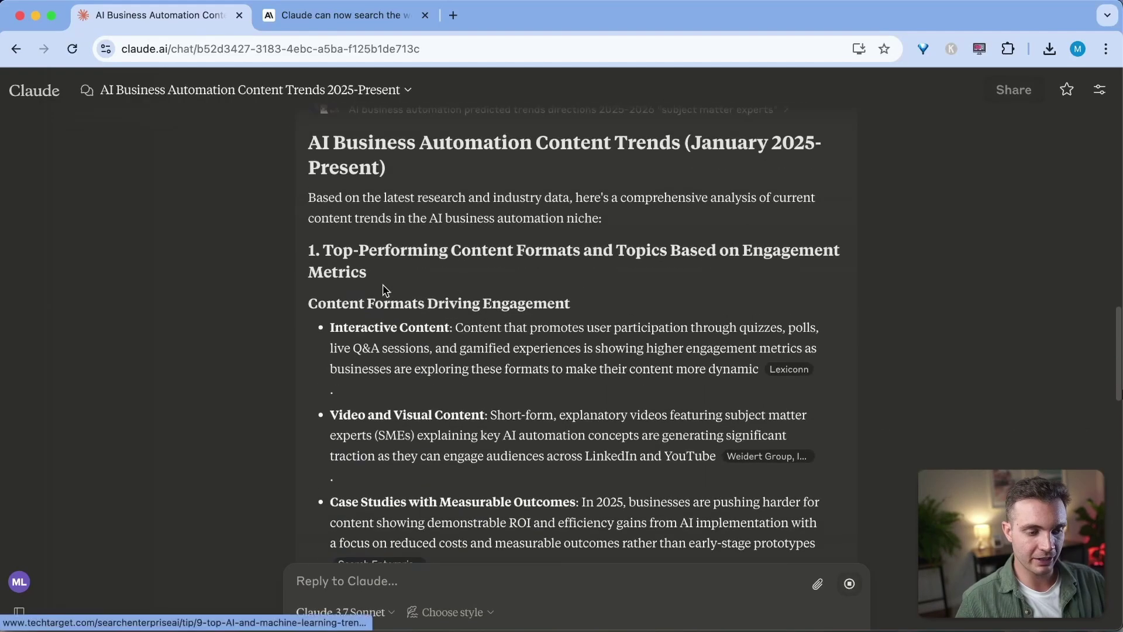
scroll(386, 290, up, 2)
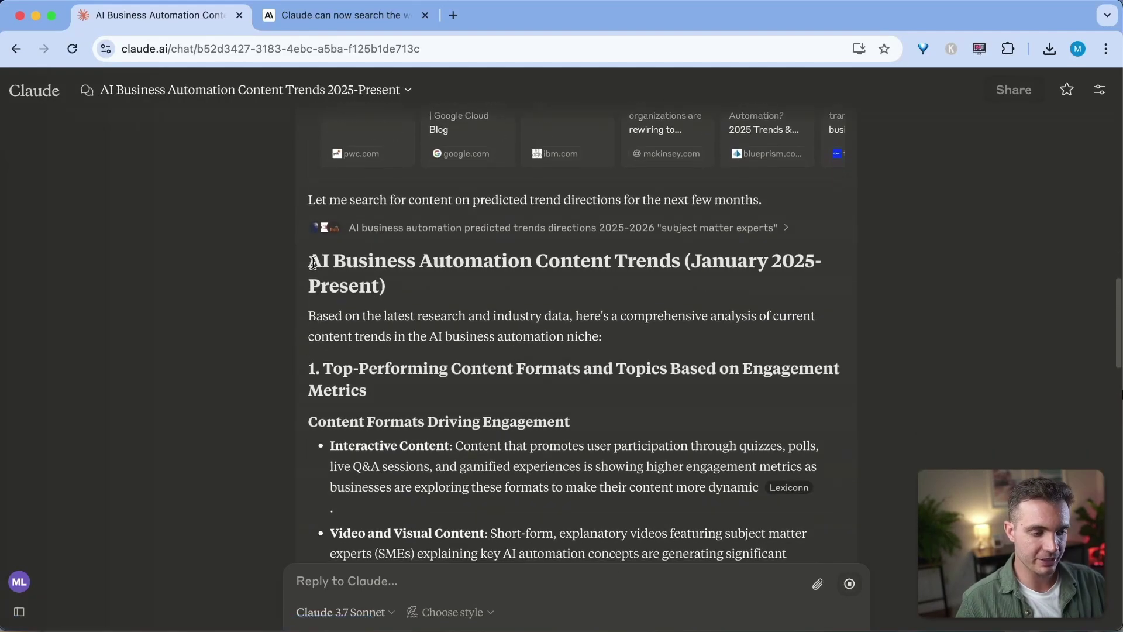
drag(309, 258, 446, 295)
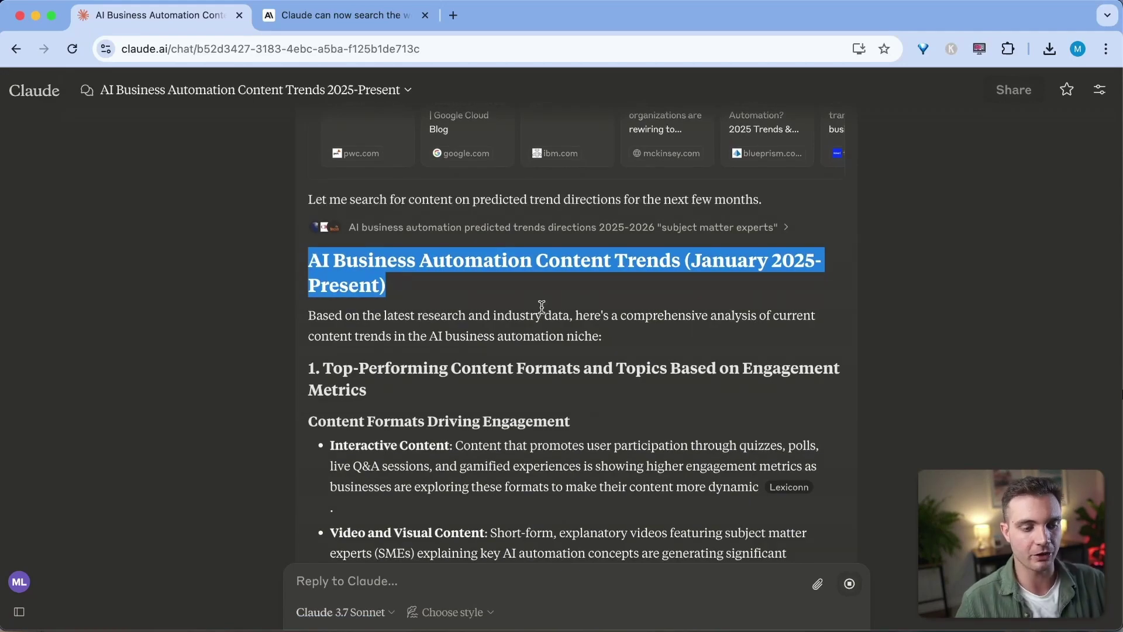
scroll(542, 308, down, 3)
drag(321, 264, 388, 291)
scroll(387, 289, down, 6)
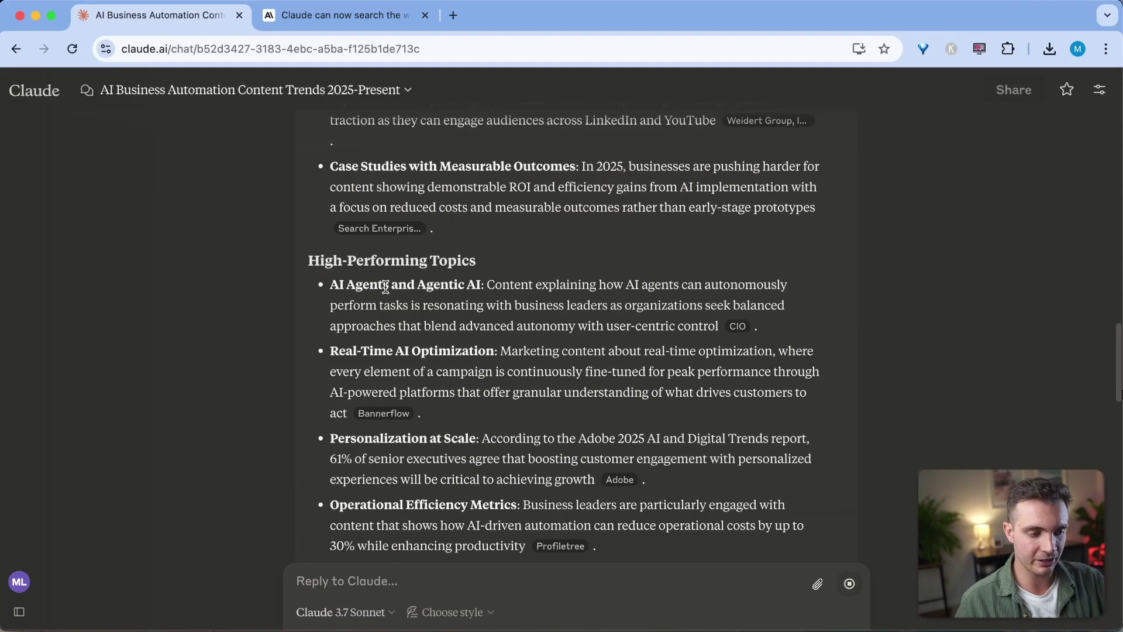
scroll(385, 287, down, 8)
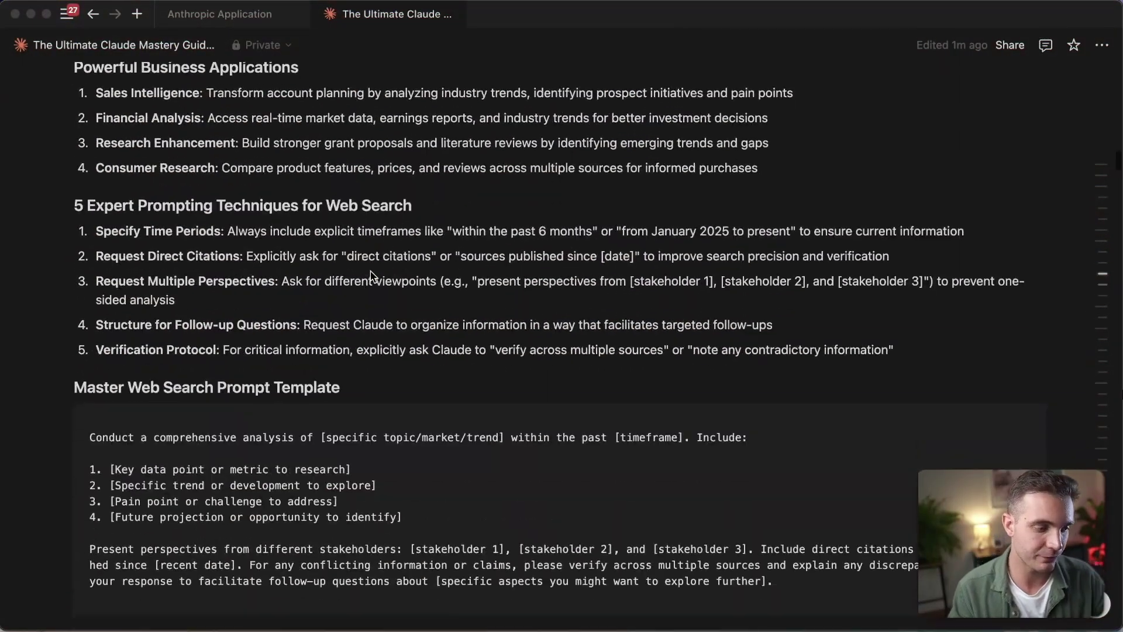
click(372, 278)
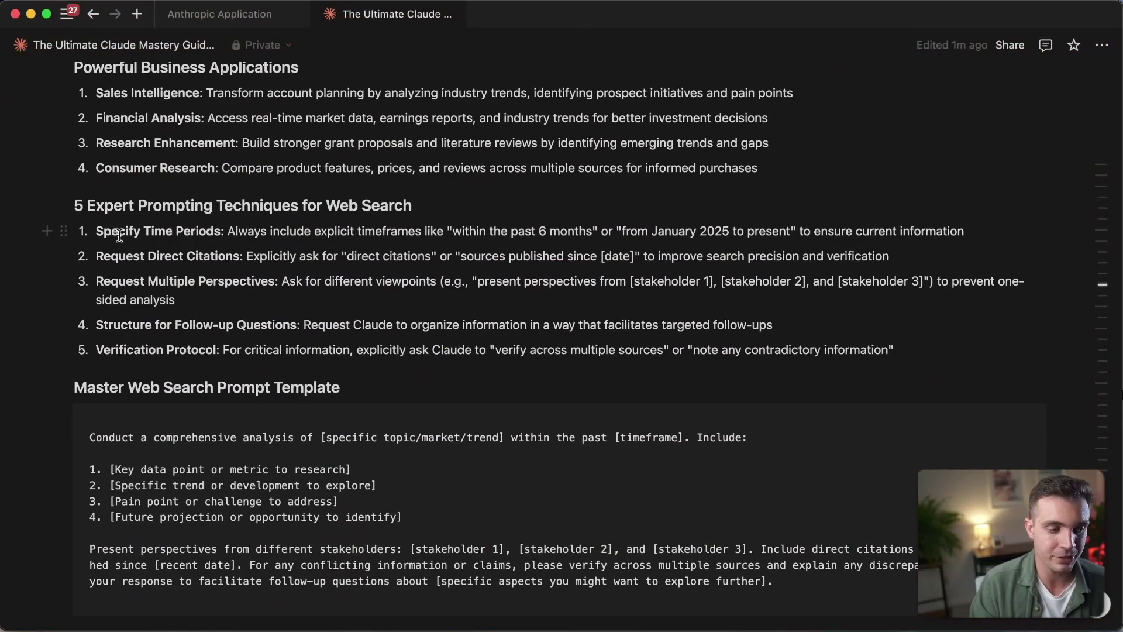
drag(93, 231, 242, 231)
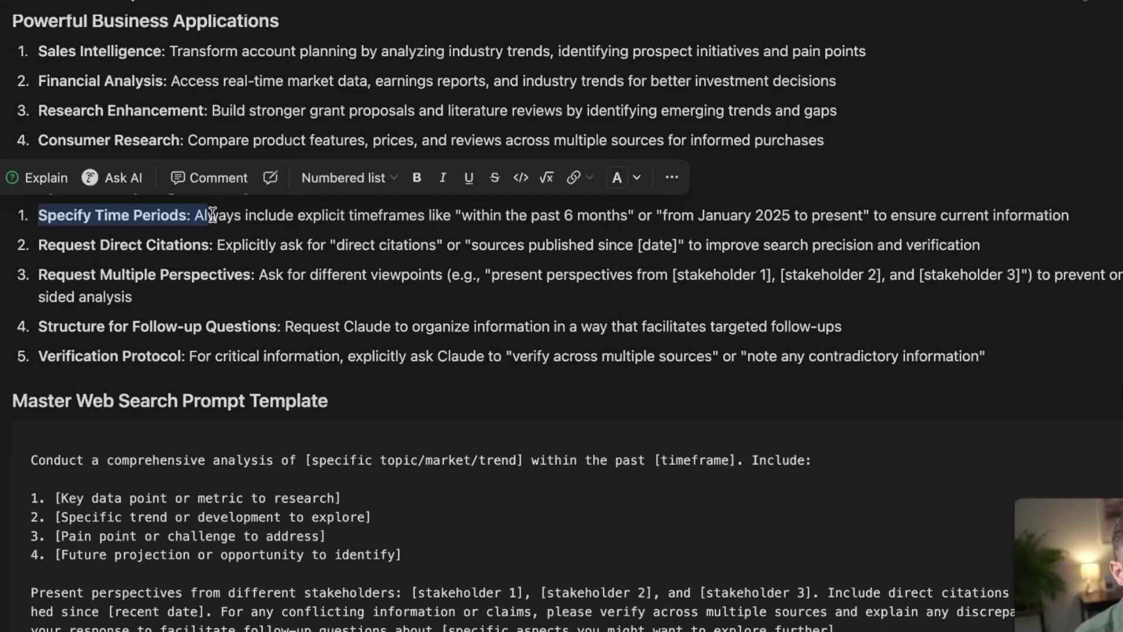
click(225, 216)
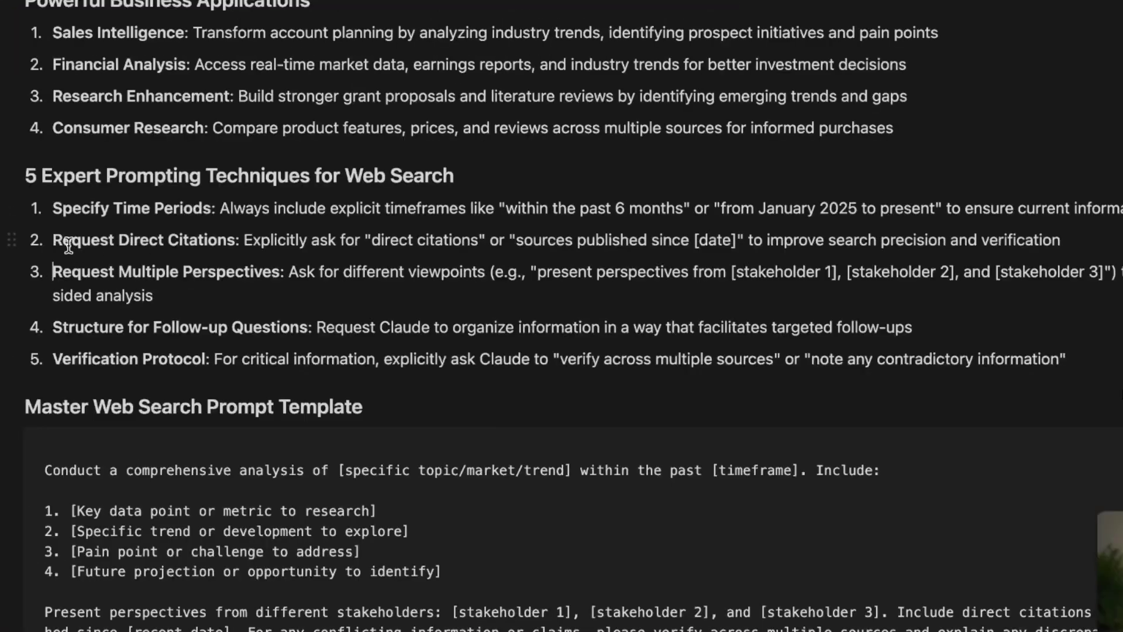
drag(53, 241, 261, 241)
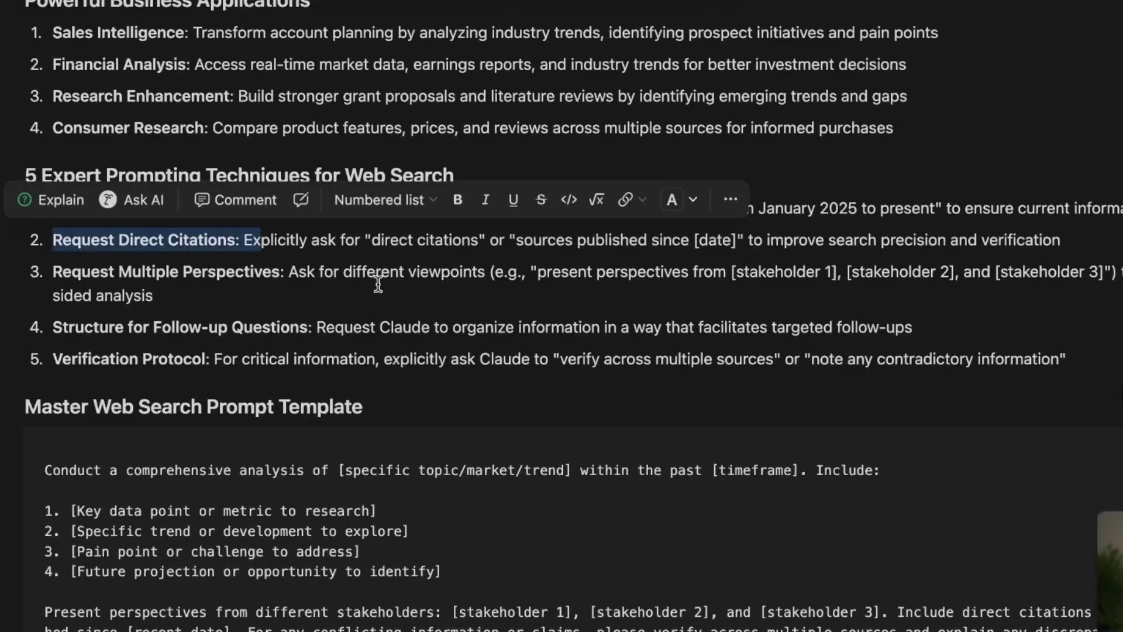
click(334, 268)
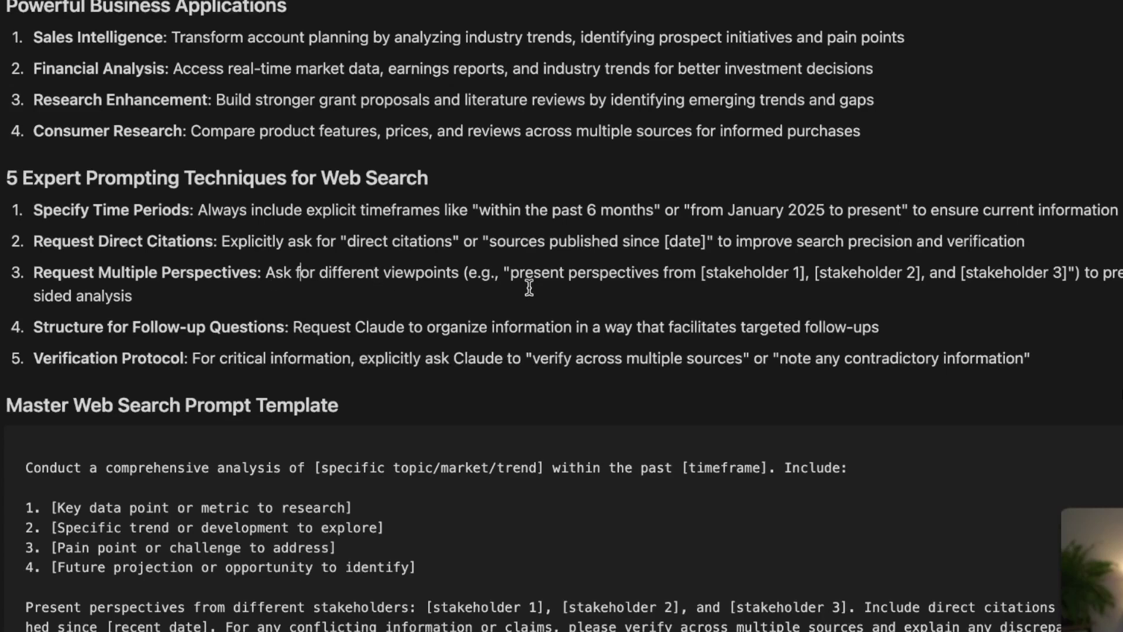
drag(510, 273, 819, 275)
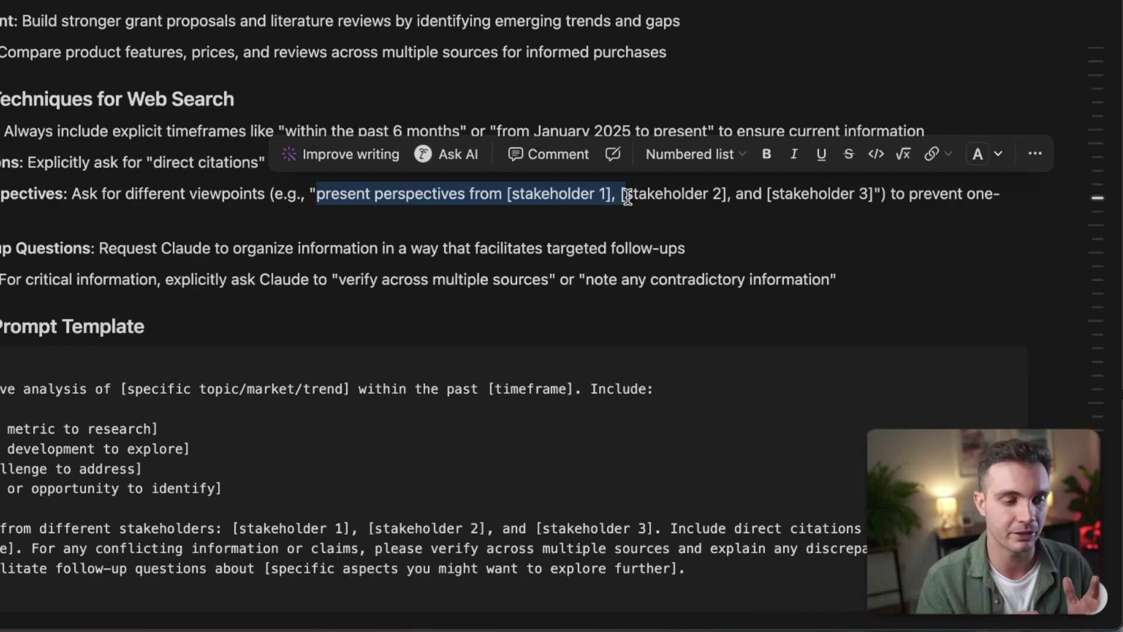
scroll(627, 196, down, 10)
scroll(627, 196, down, 5)
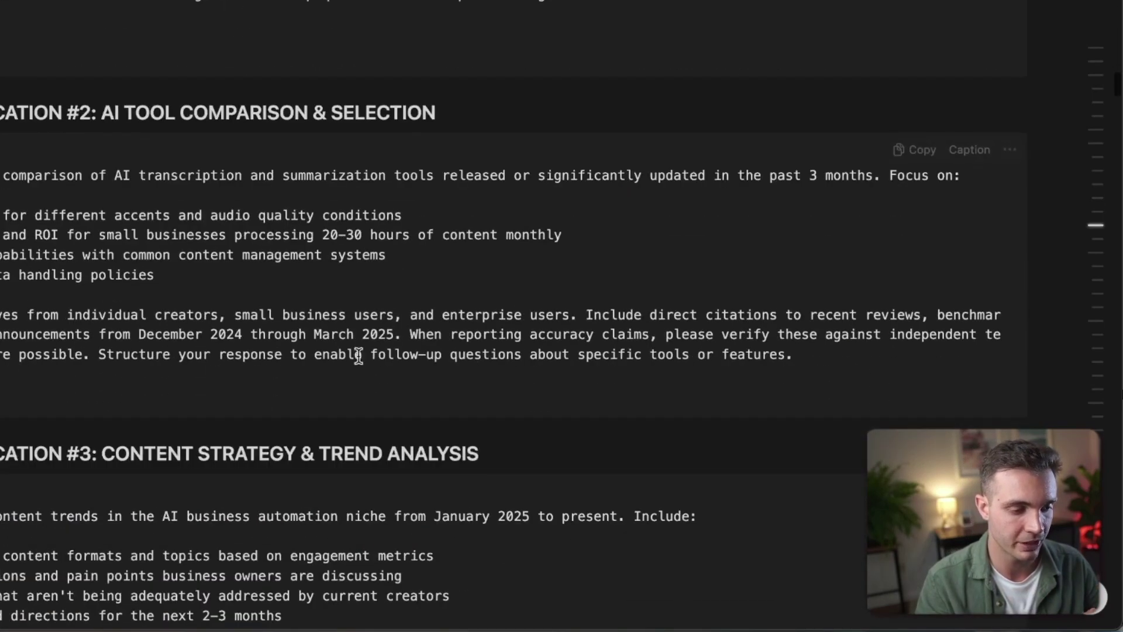
drag(67, 315, 377, 313)
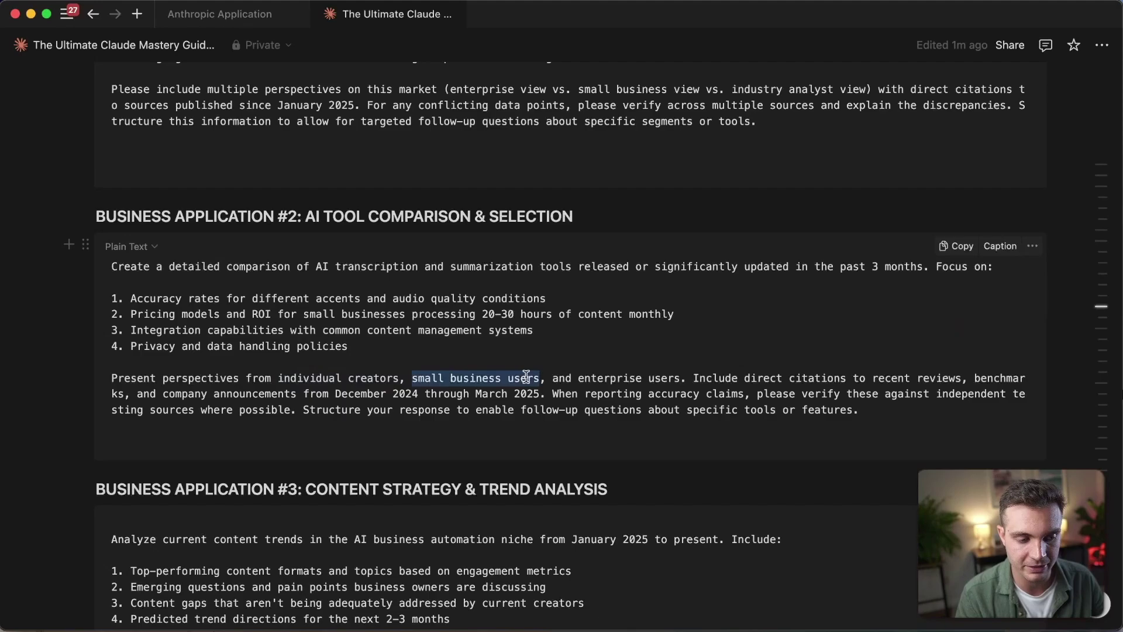
drag(552, 378, 682, 377)
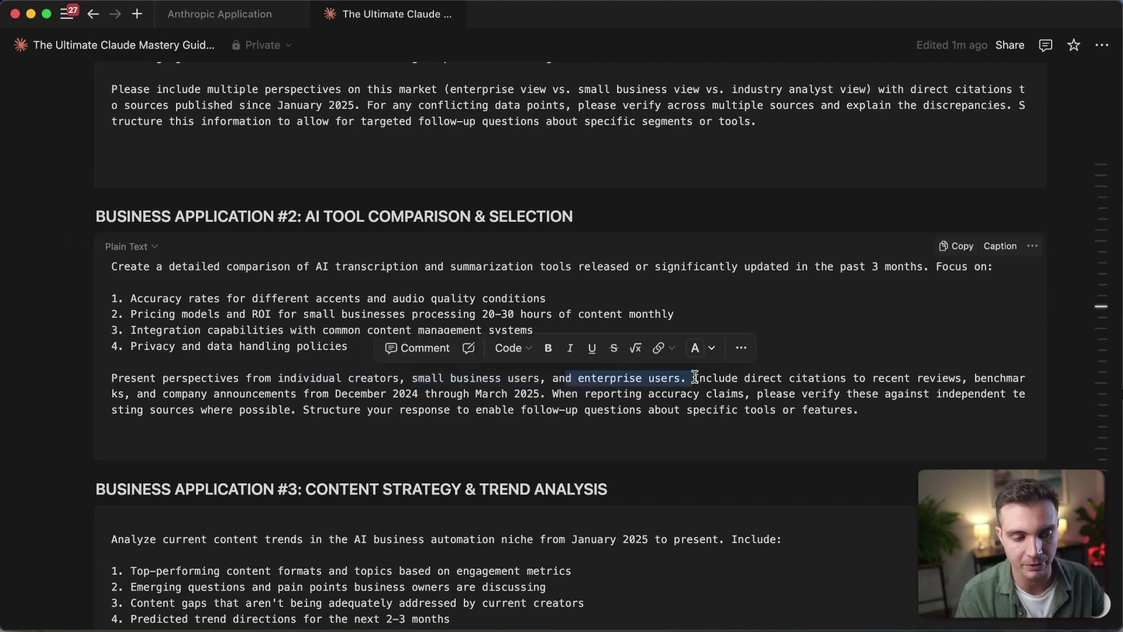
scroll(691, 210, up, 15)
scroll(691, 211, up, 3)
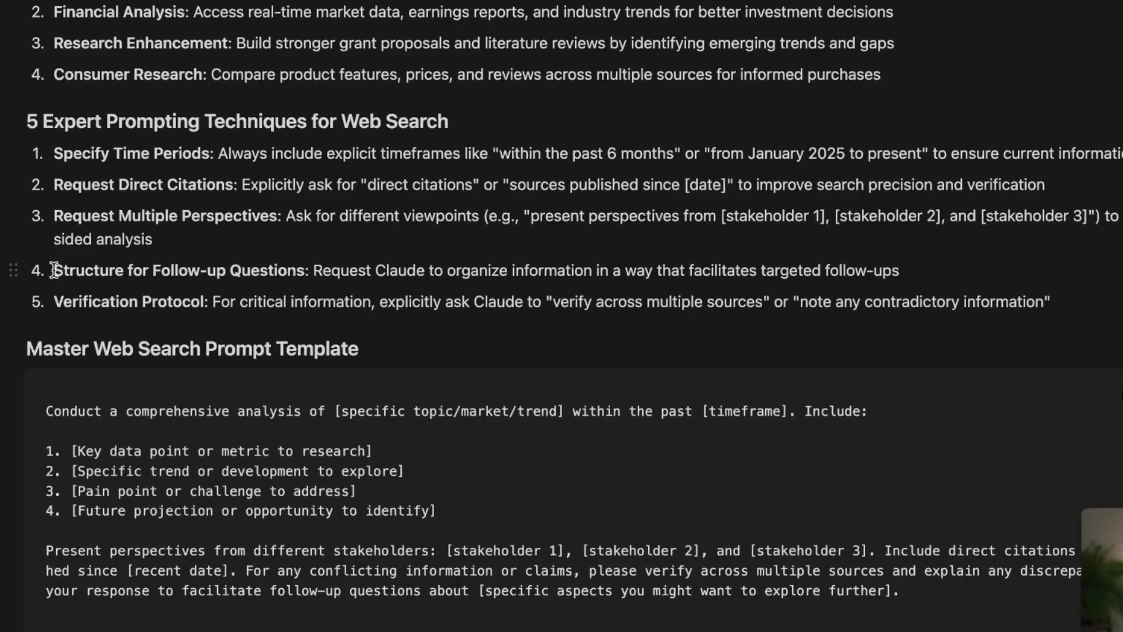
drag(53, 270, 226, 270)
drag(313, 270, 570, 280)
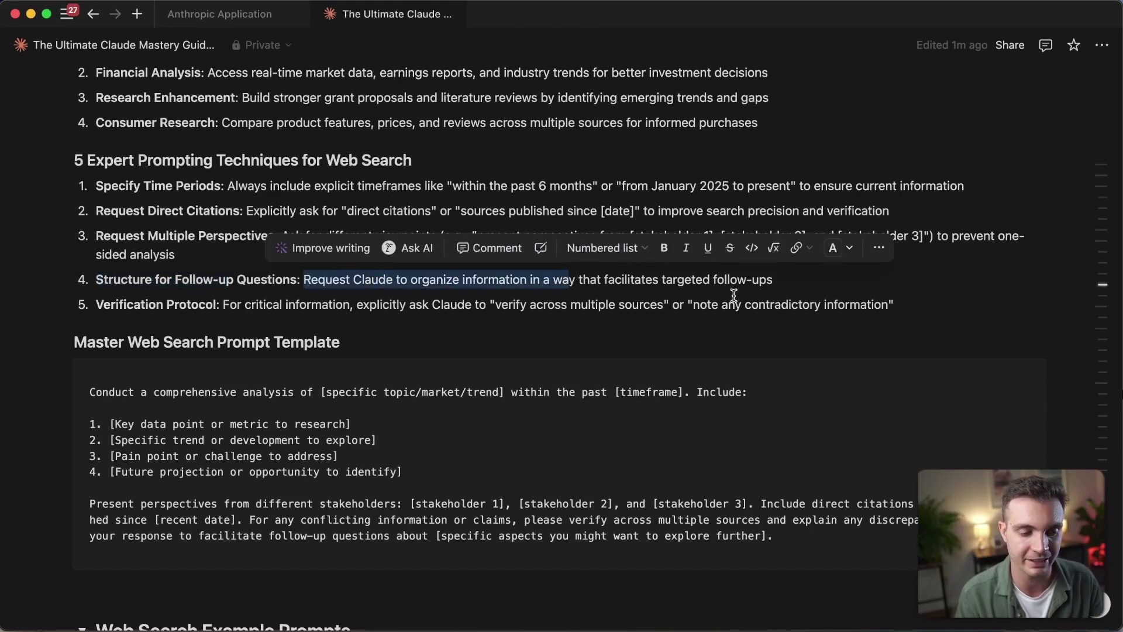
drag(95, 304, 222, 304)
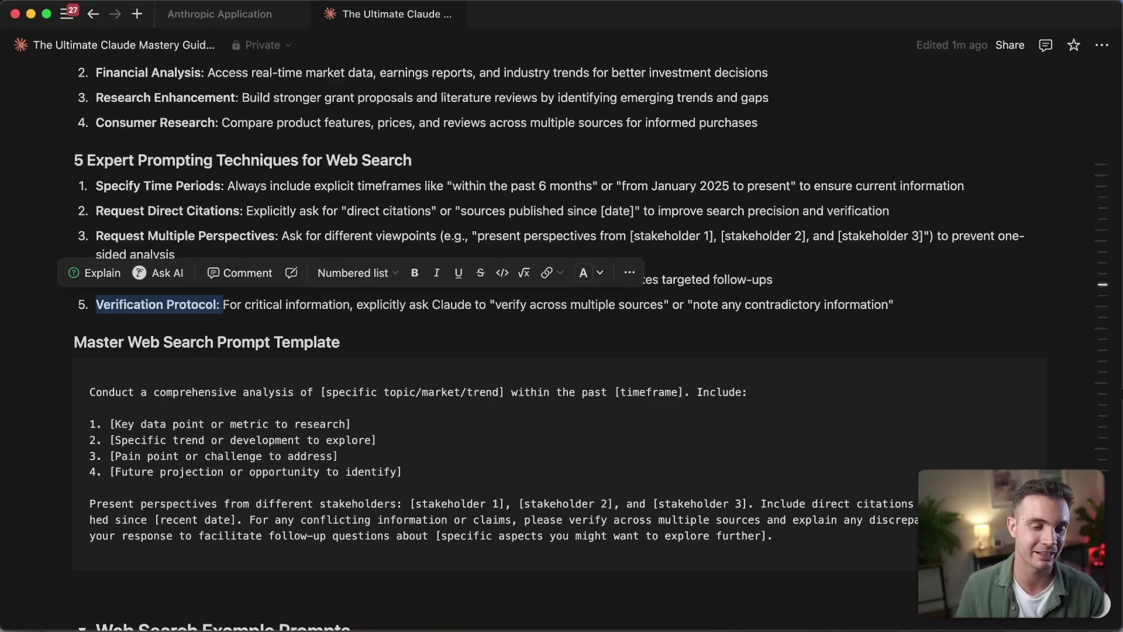
scroll(401, 466, down, 3)
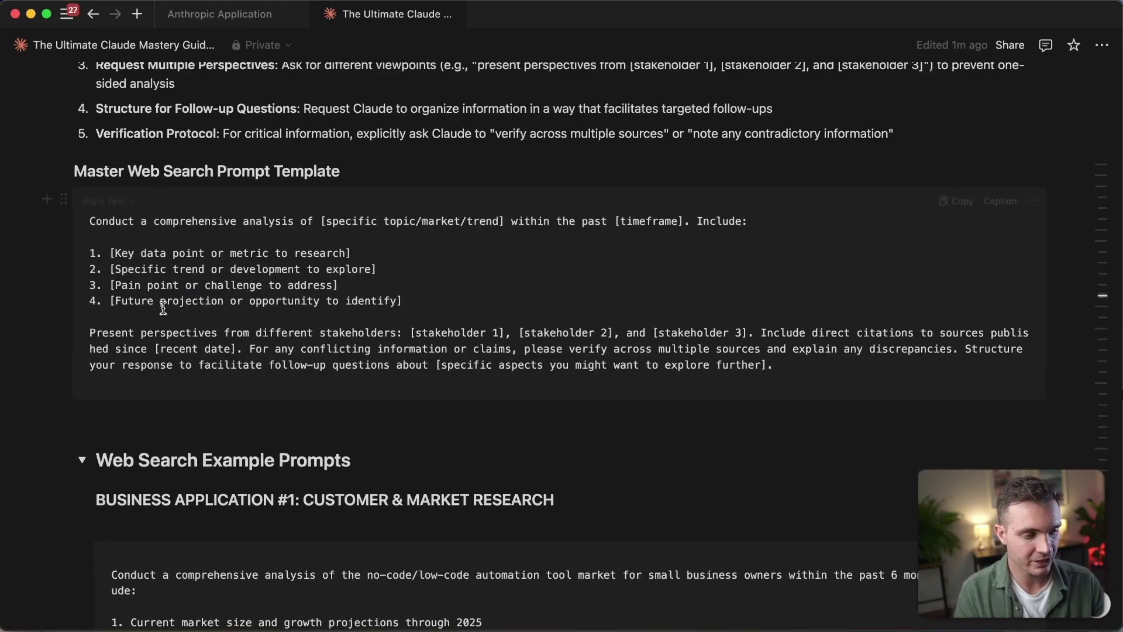
drag(88, 221, 914, 376)
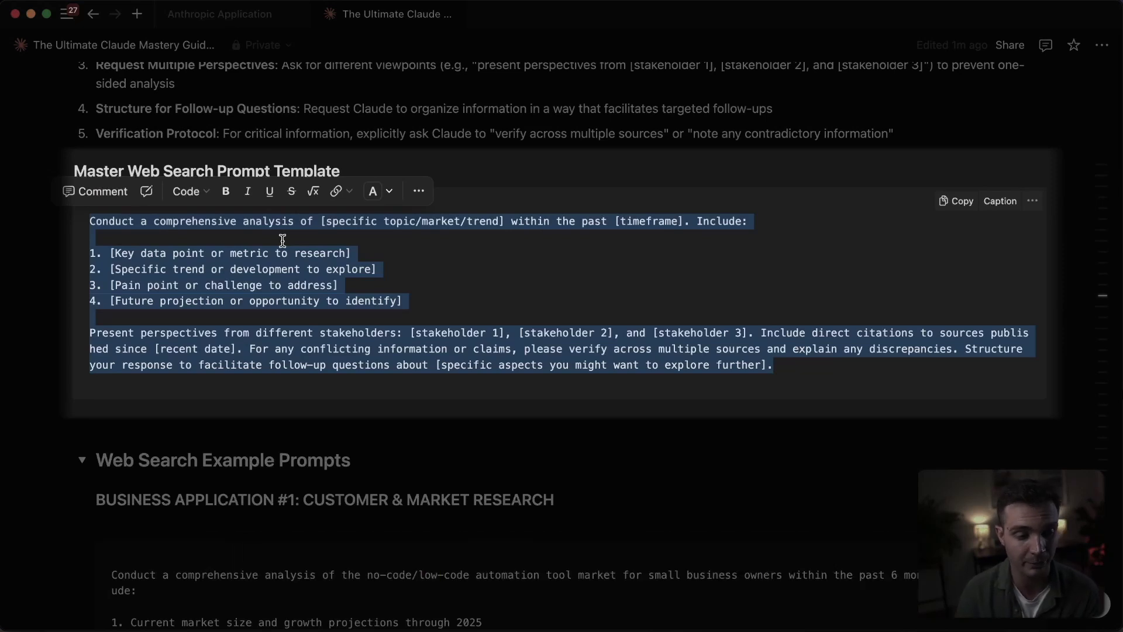
click(283, 241)
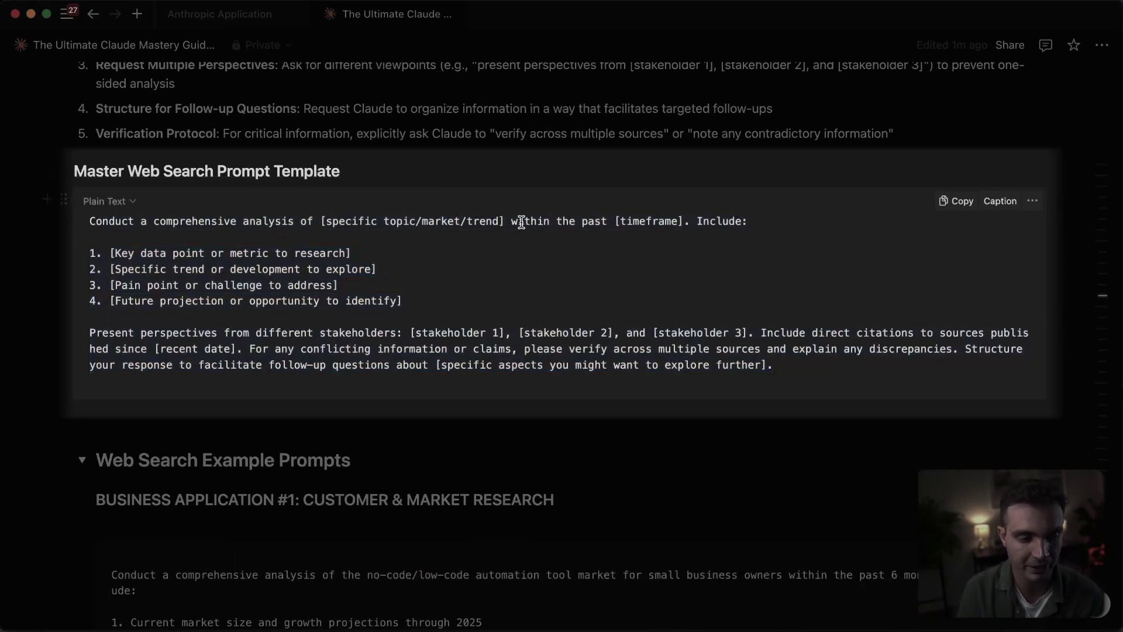
drag(512, 221, 614, 220)
click(614, 221)
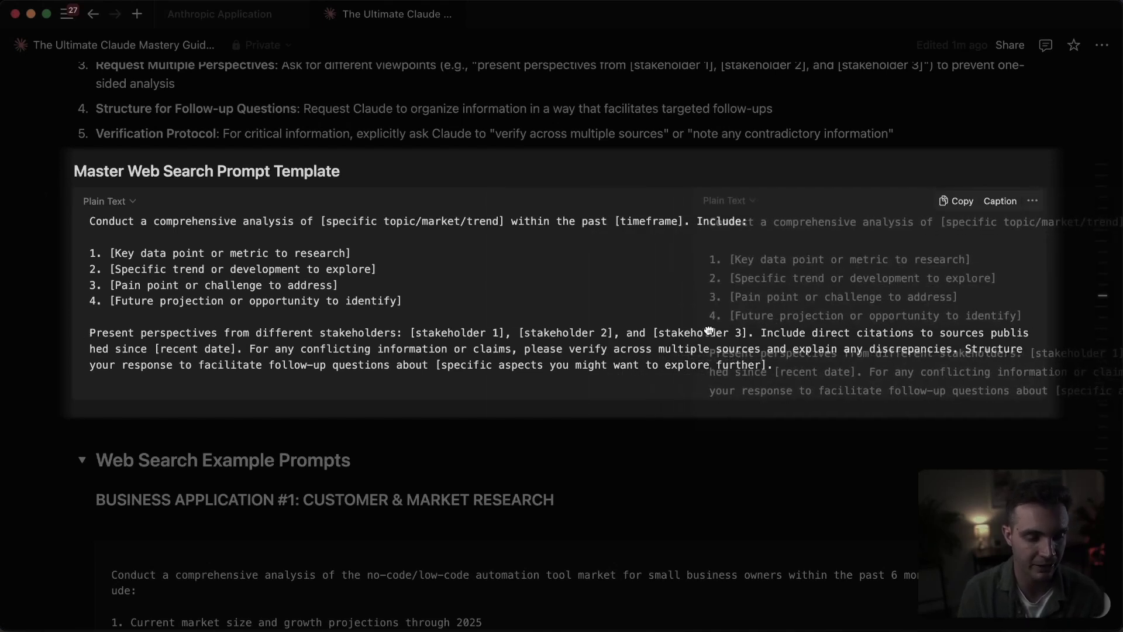
key(super+a)
click(230, 328)
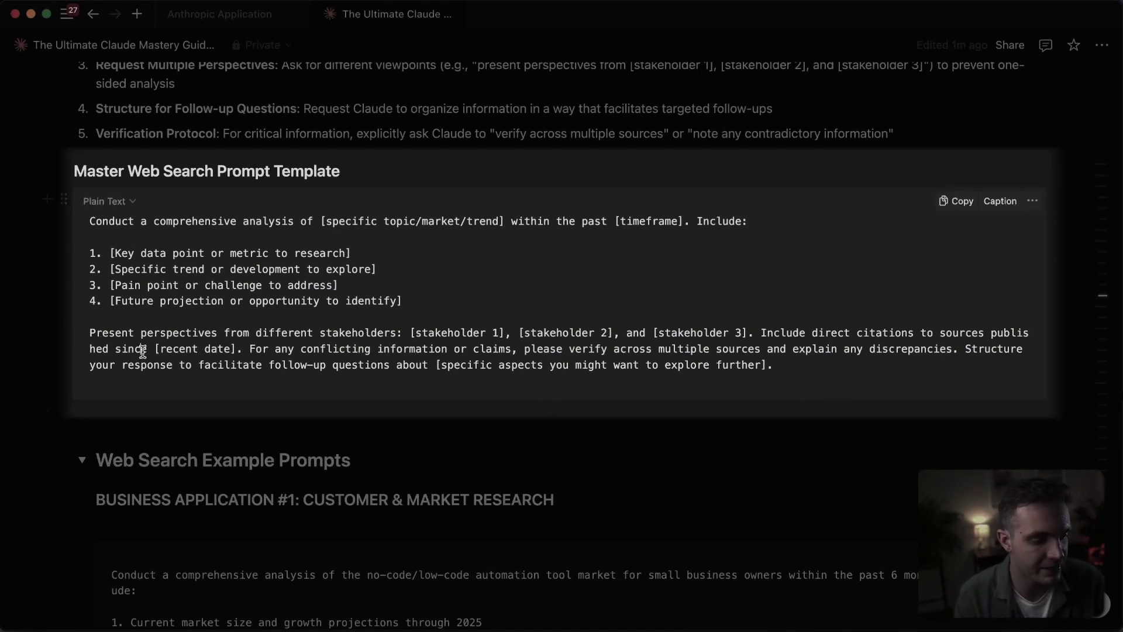
drag(159, 351, 295, 351)
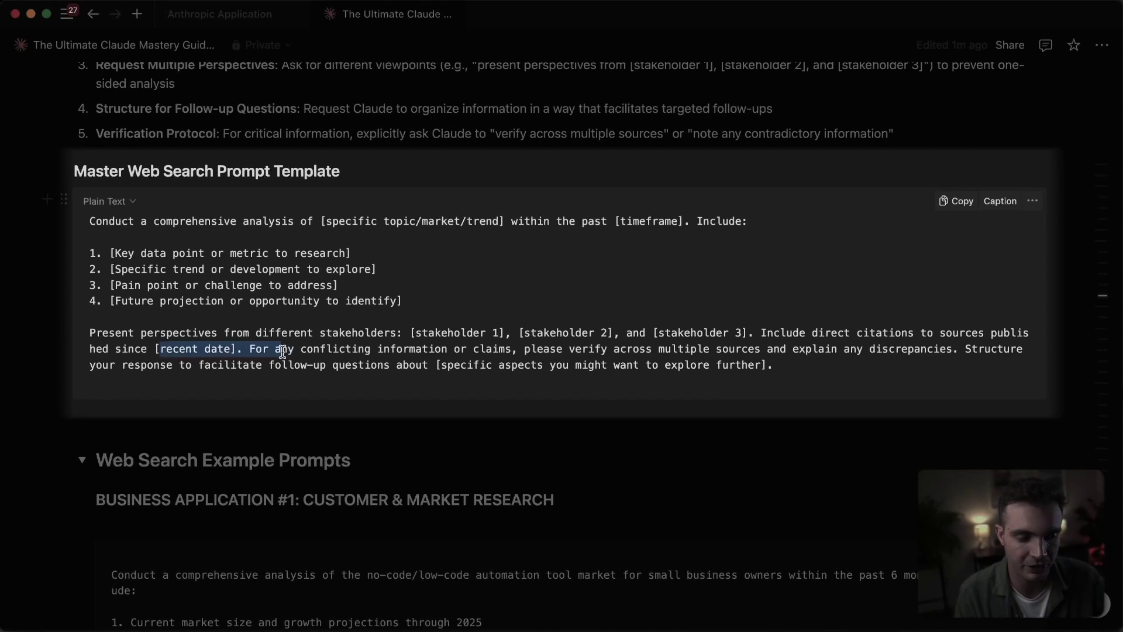
click(336, 377)
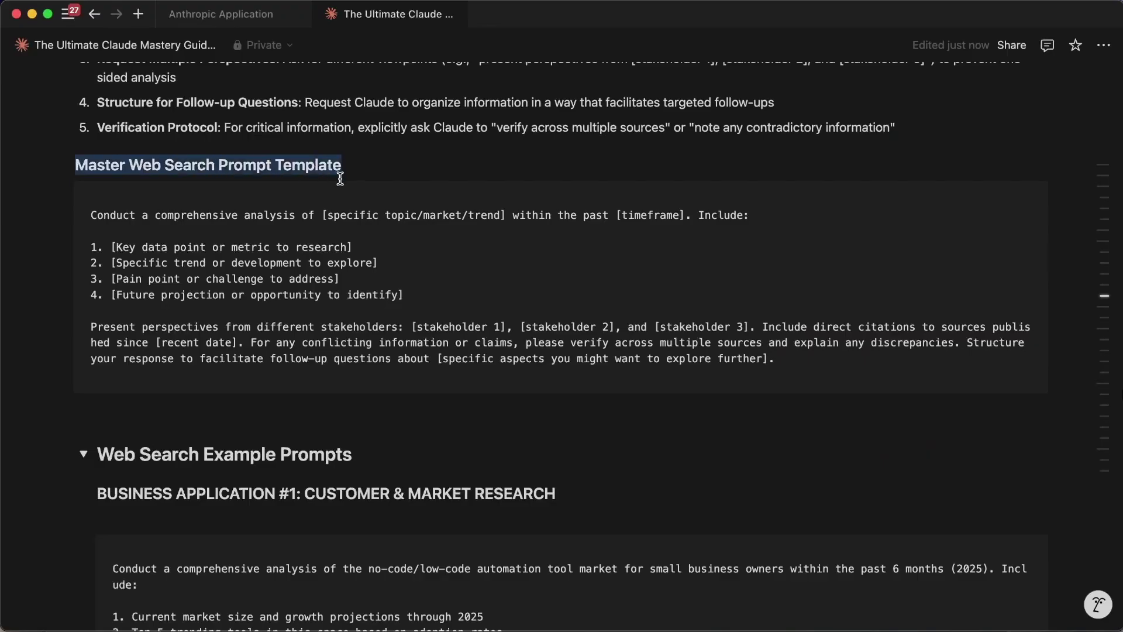
drag(82, 213, 344, 362)
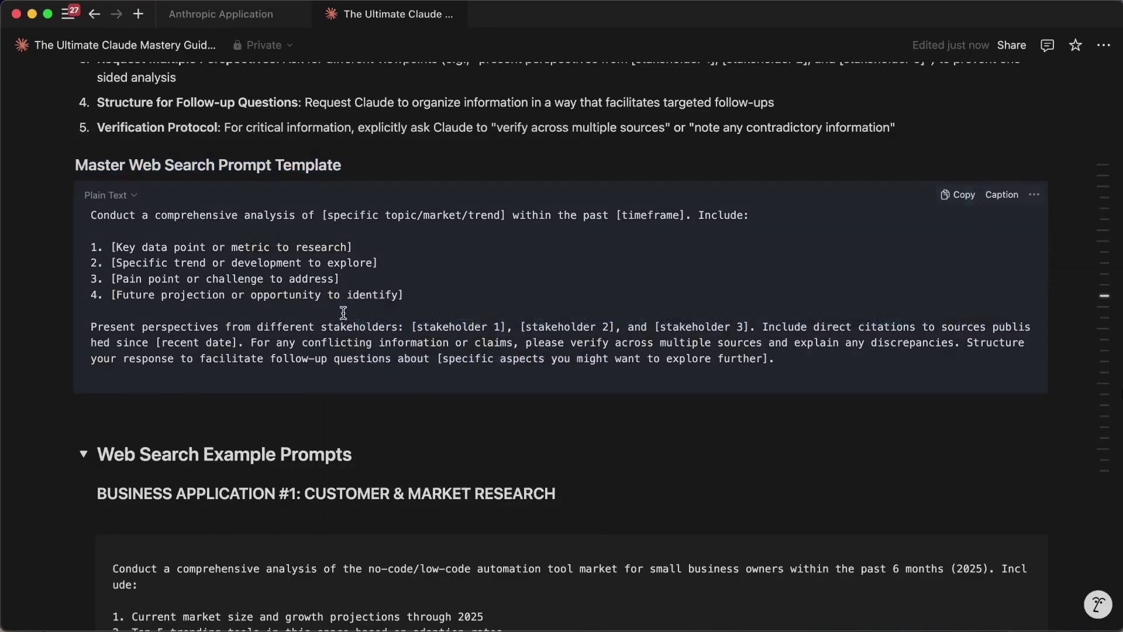
click(318, 415)
scroll(318, 415, down, 5)
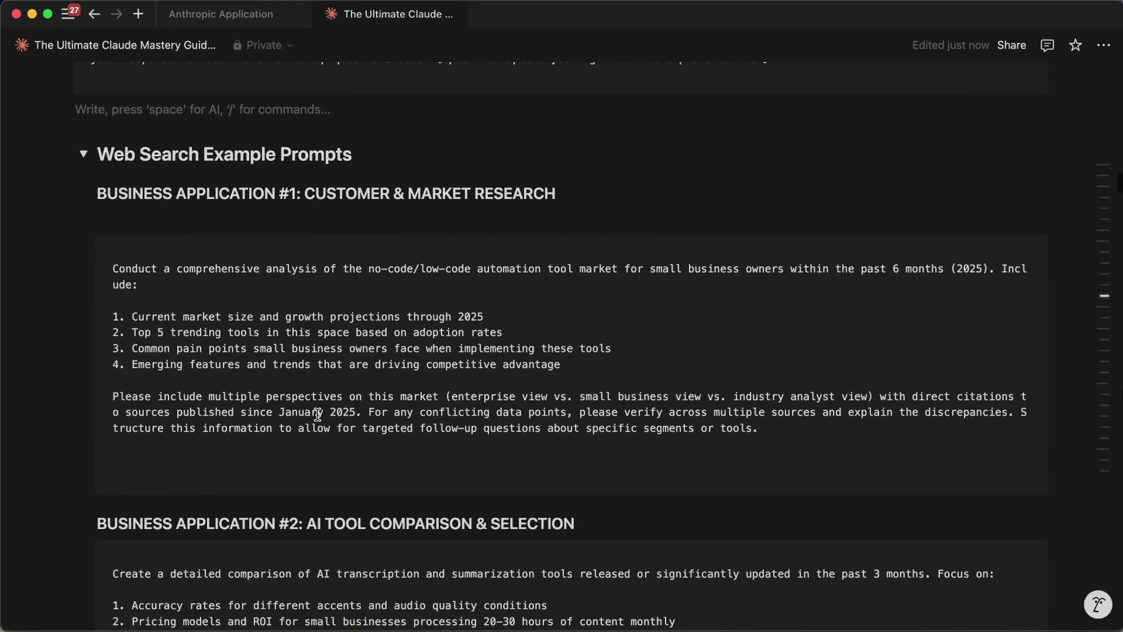
click(106, 180)
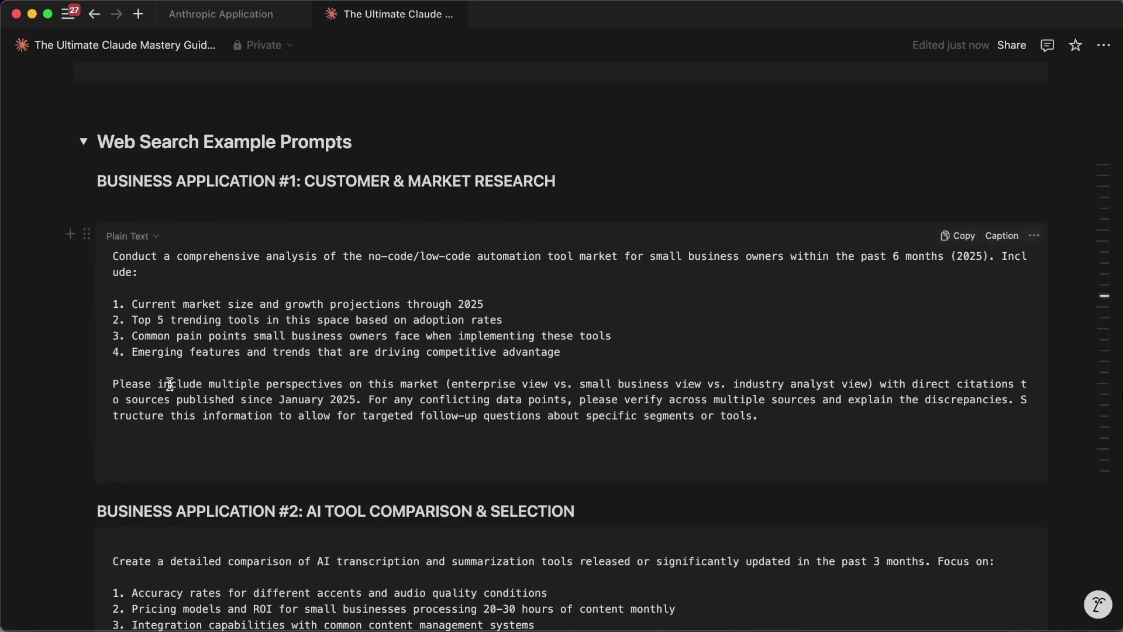
scroll(120, 448, down, 8)
scroll(170, 384, down, 9)
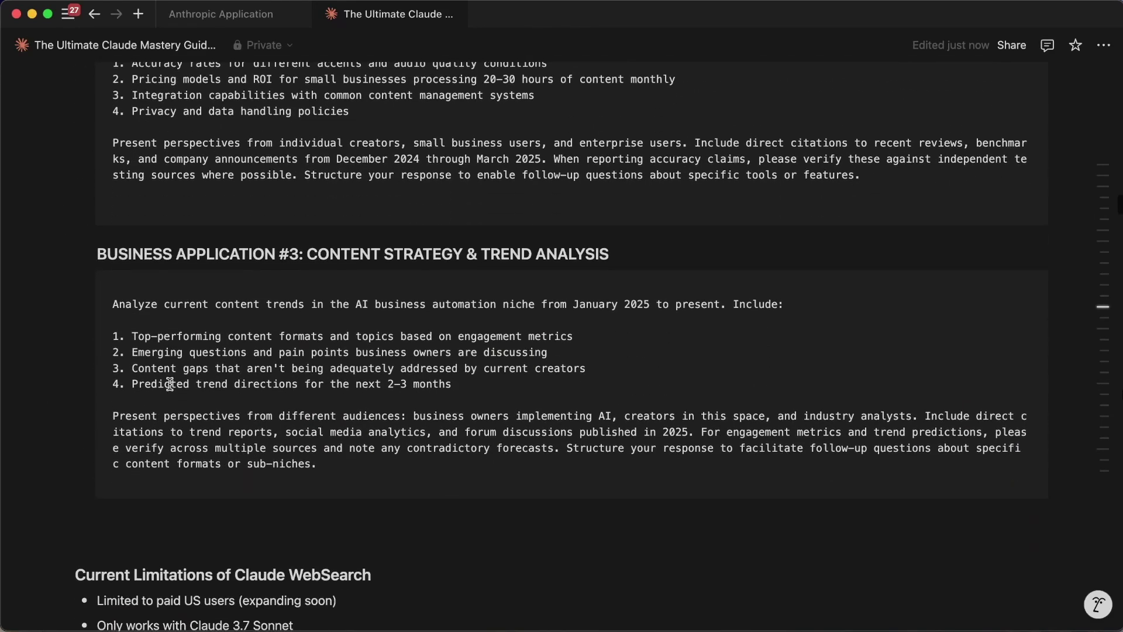
scroll(170, 385, down, 3)
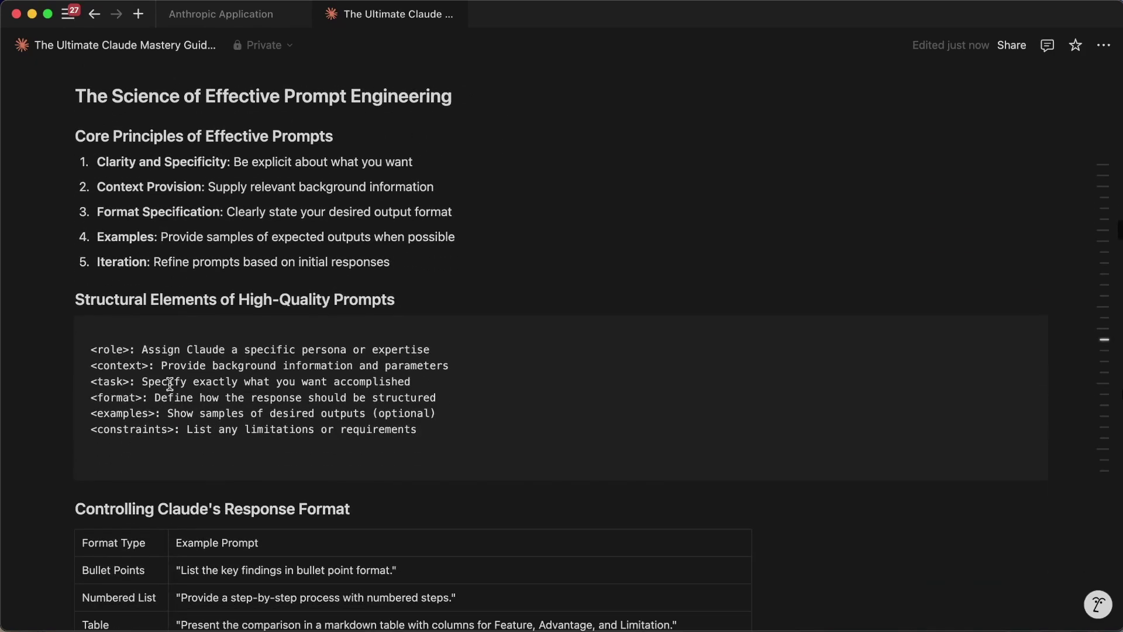
drag(91, 314, 446, 391)
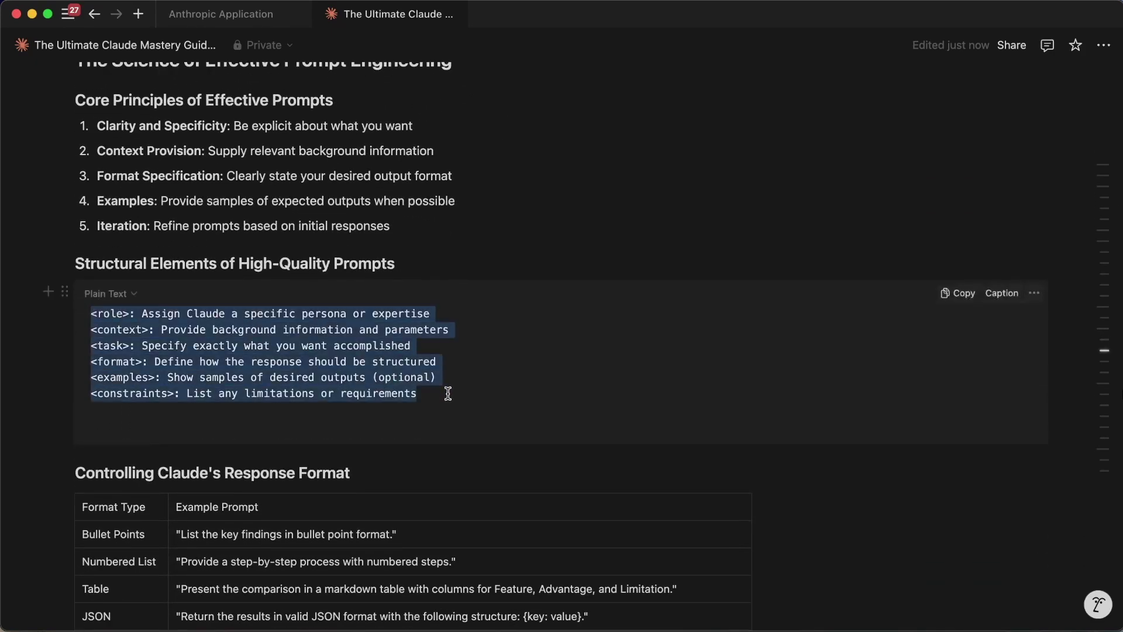